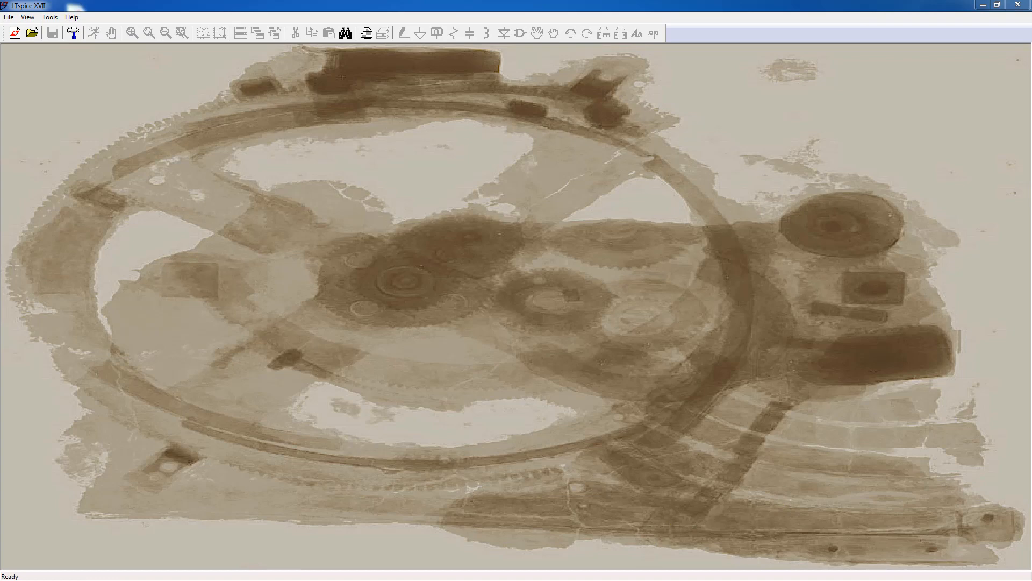
Examine the potentiometer's two-resistor equivalent diagram in IrfanView and clear its window from the LTspice workspace.
drag(1, 15, 728, 2)
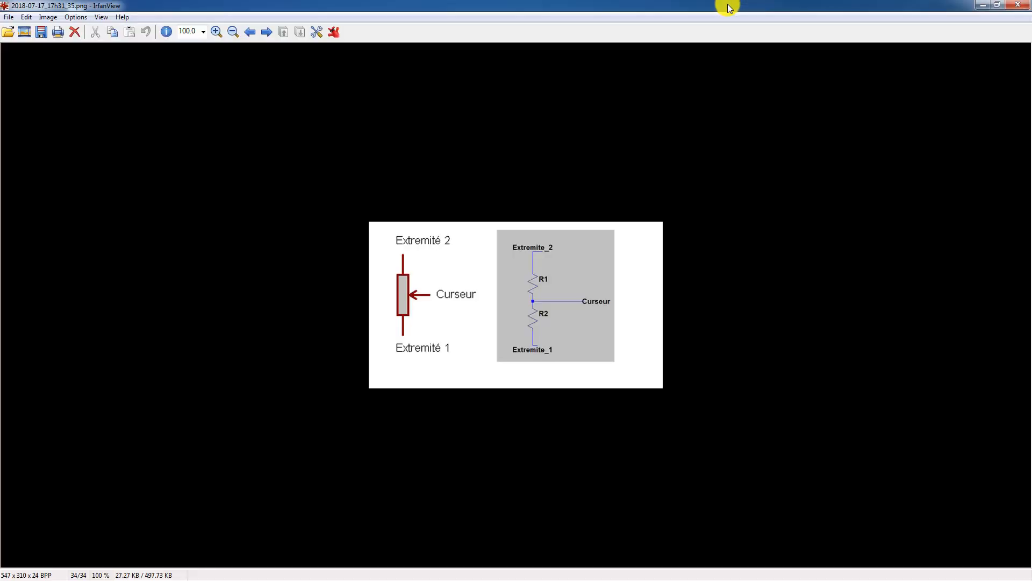
click(997, 5)
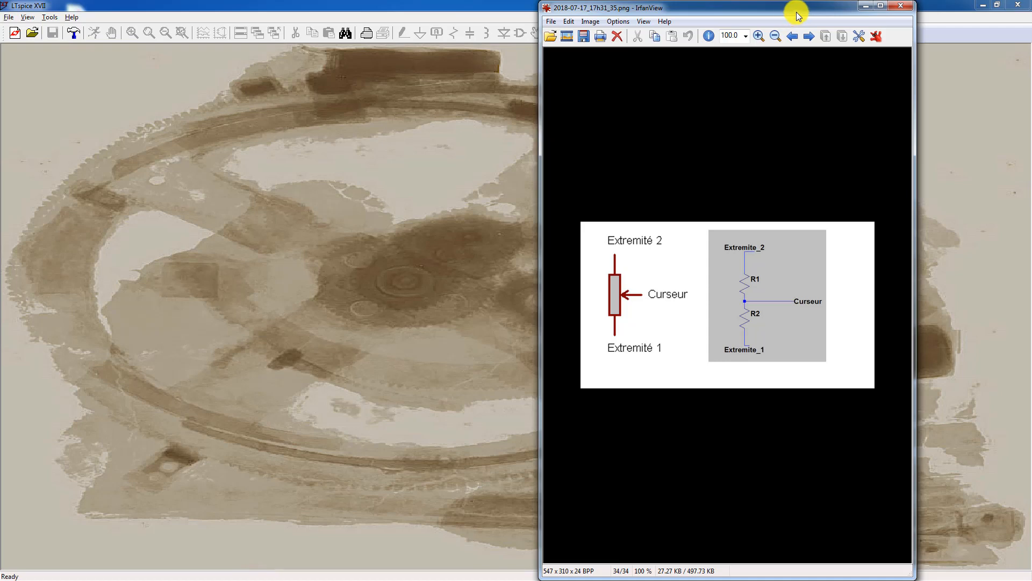
drag(798, 11, 0, 110)
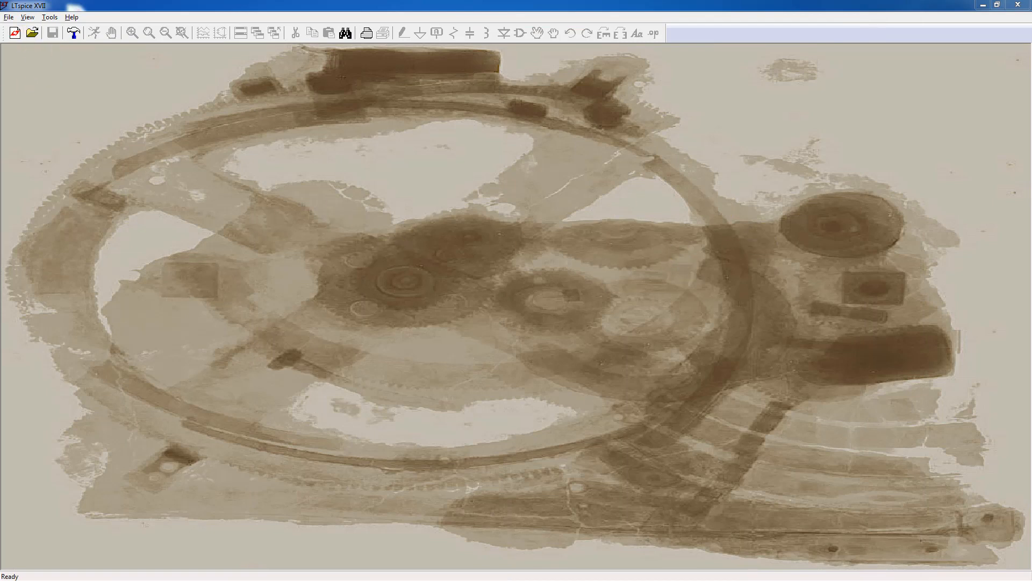
Create a new schematic and place two vertical resistors, R1 with R2 directly above it.
click(14, 34)
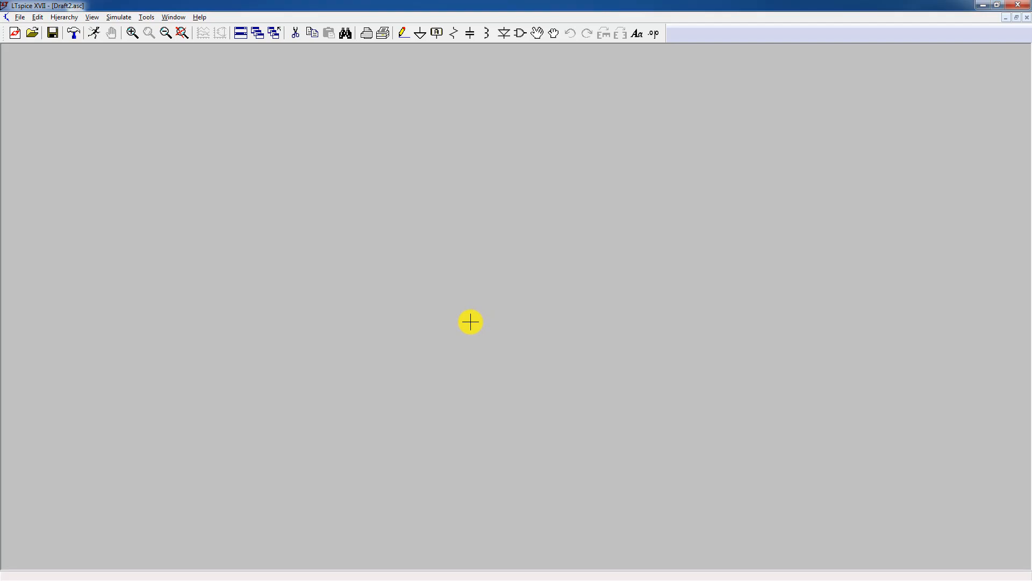
key(r)
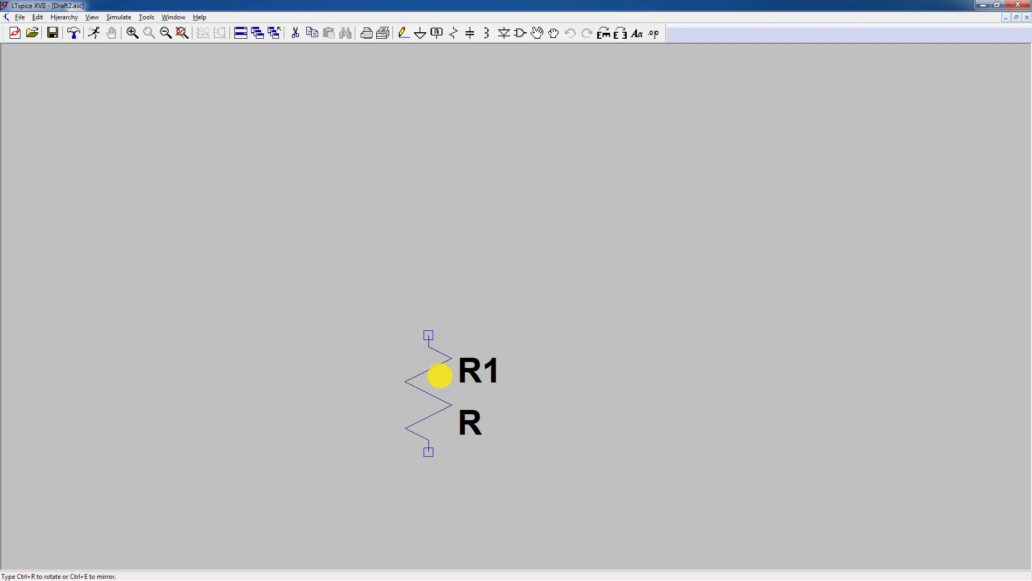
click(449, 375)
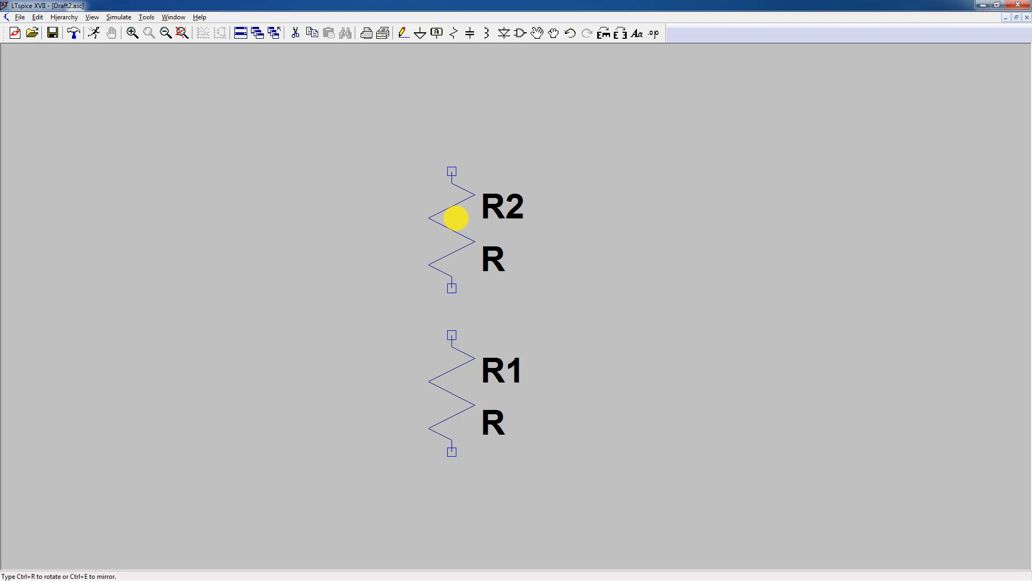
click(456, 218)
key(Escape)
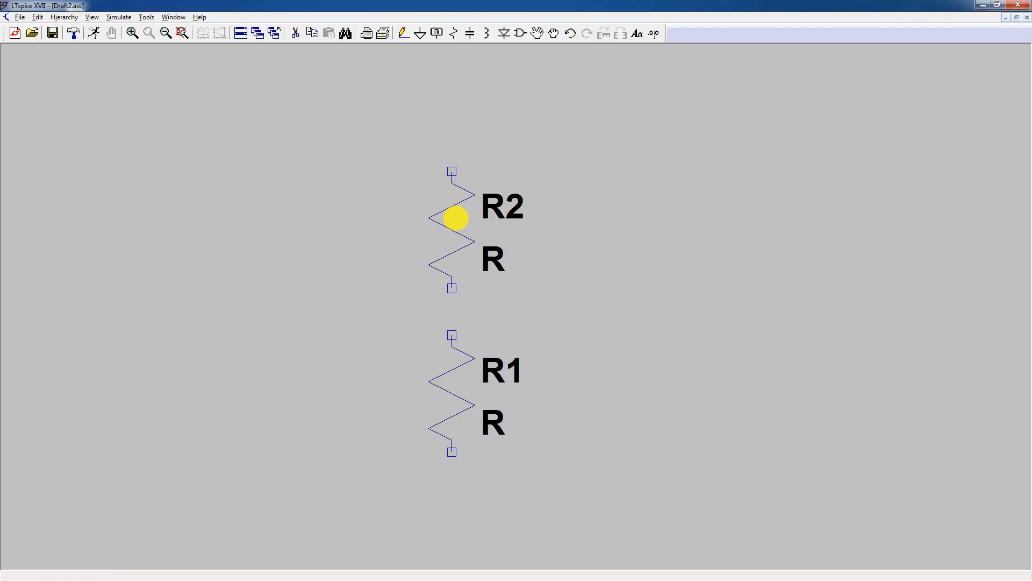
Wire the lower end of R2 to the upper end of R1, and route R2's upper end up and out to the right.
click(408, 34)
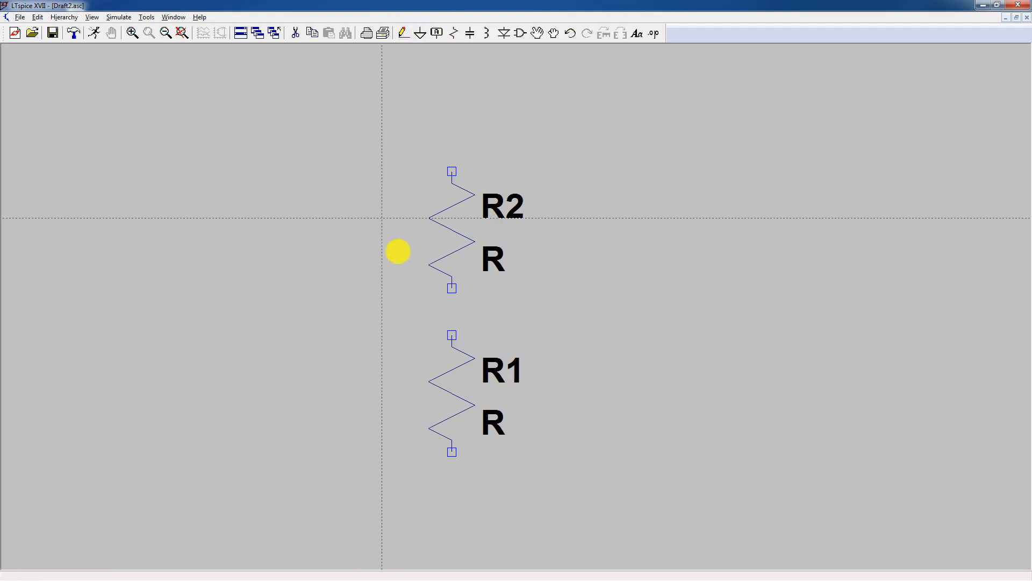
click(452, 289)
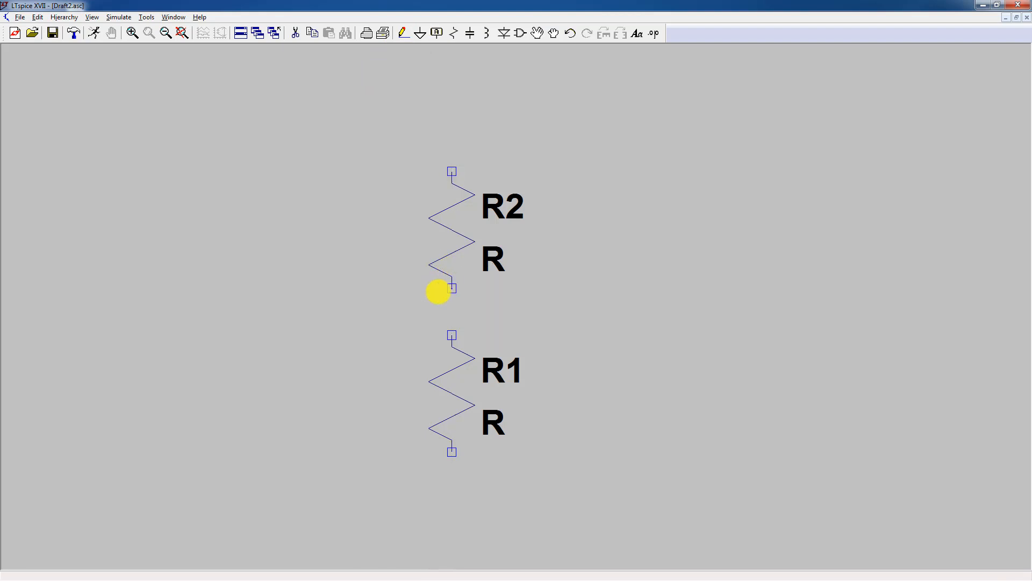
click(452, 334)
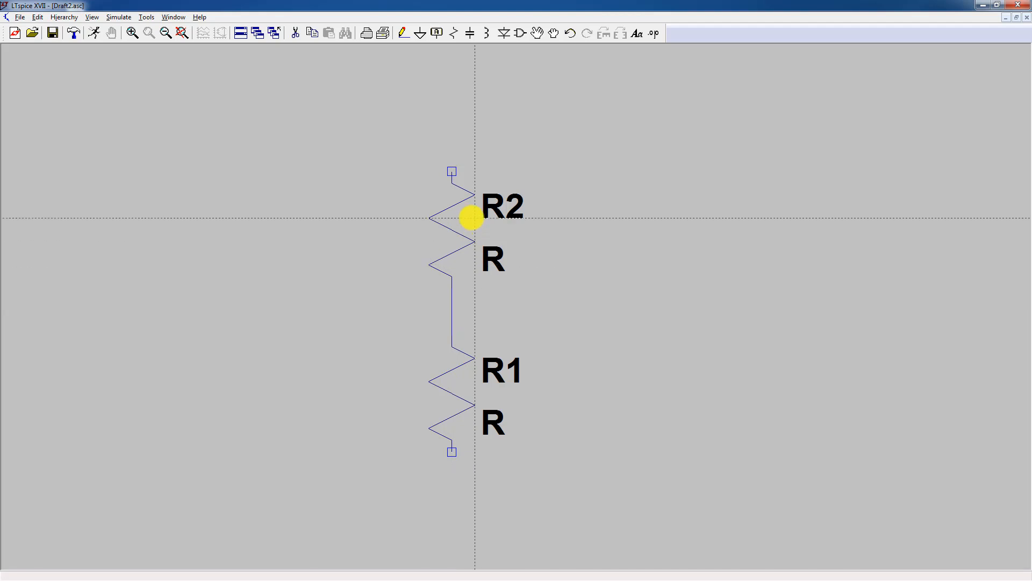
click(452, 171)
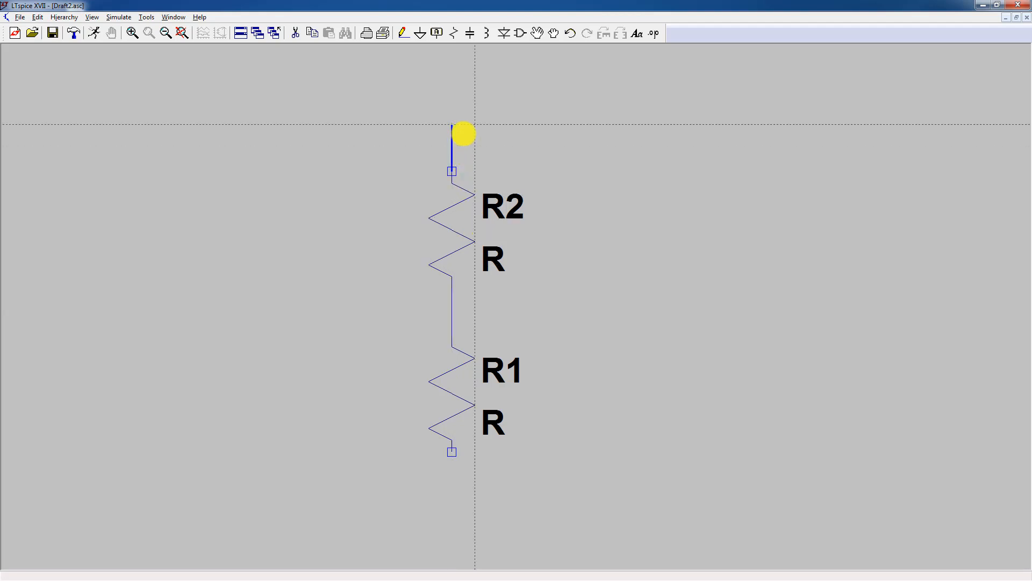
click(462, 133)
click(583, 135)
key(Escape)
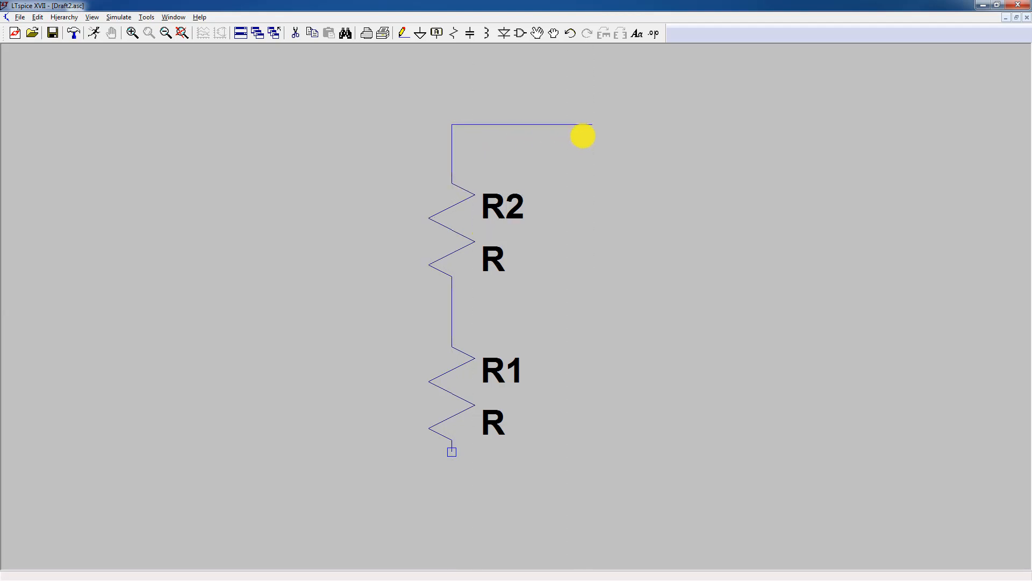
Wire R1's lower end out to the right and add a horizontal tap wire from the junction between the two resistors.
click(403, 34)
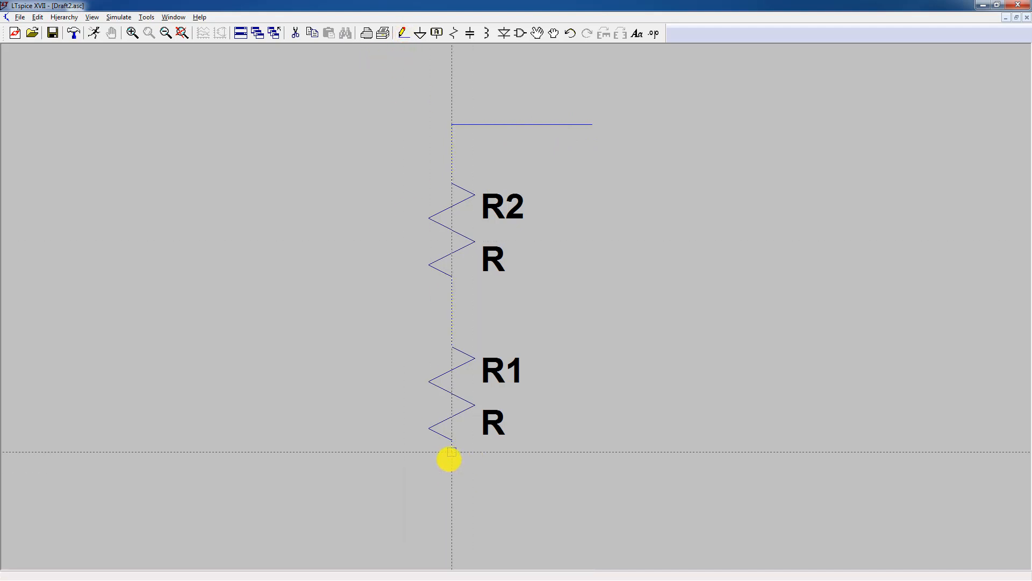
click(449, 459)
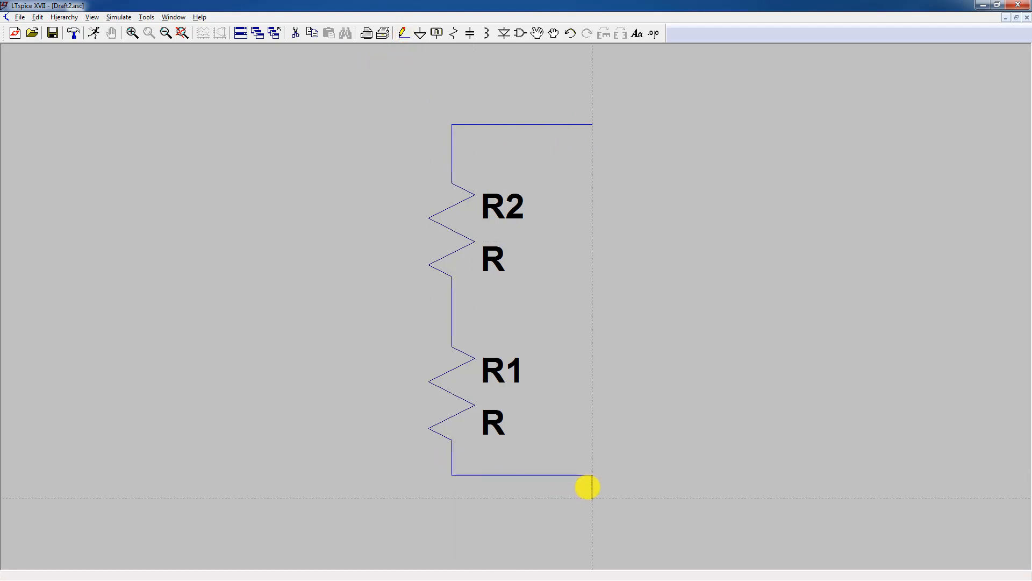
click(588, 481)
key(Escape)
click(403, 34)
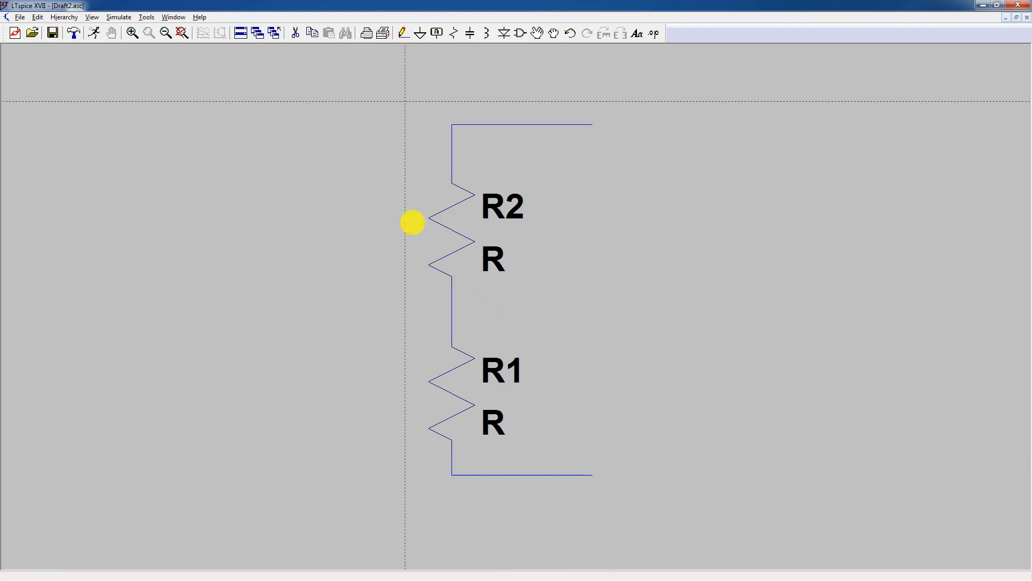
click(452, 311)
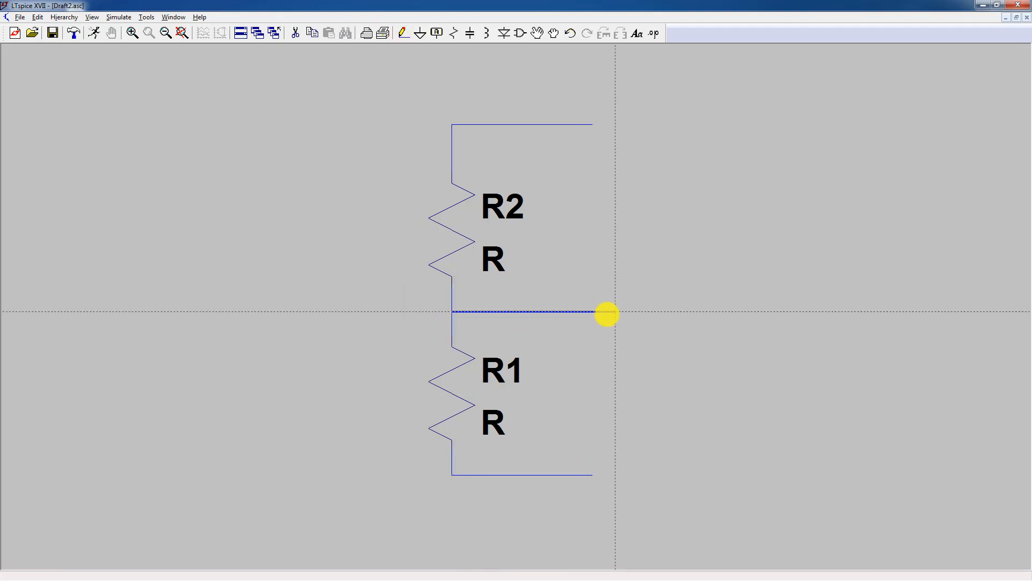
click(605, 313)
key(Escape)
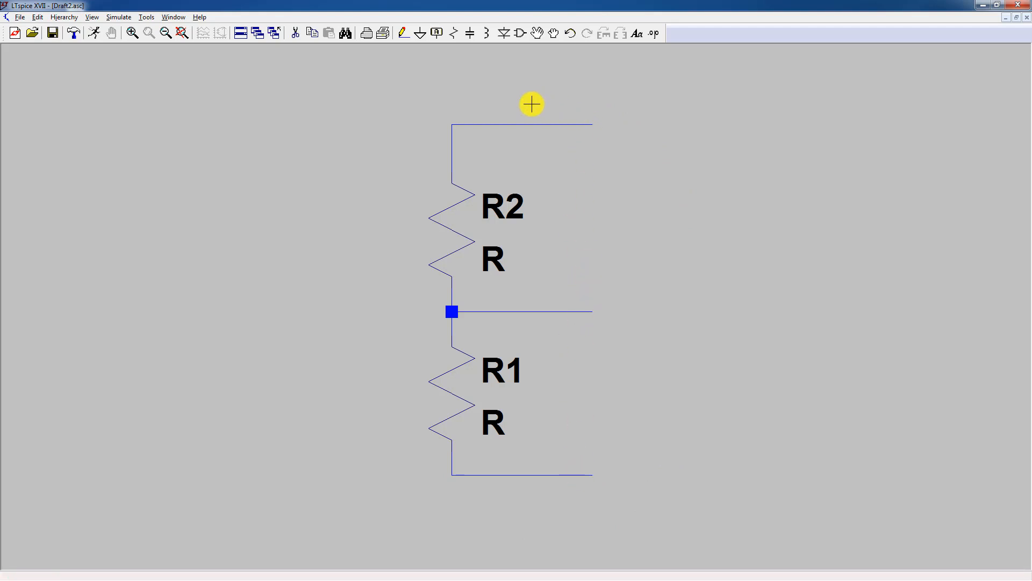
Place net label 1 on the free ends of the upper, middle and lower wires.
click(438, 33)
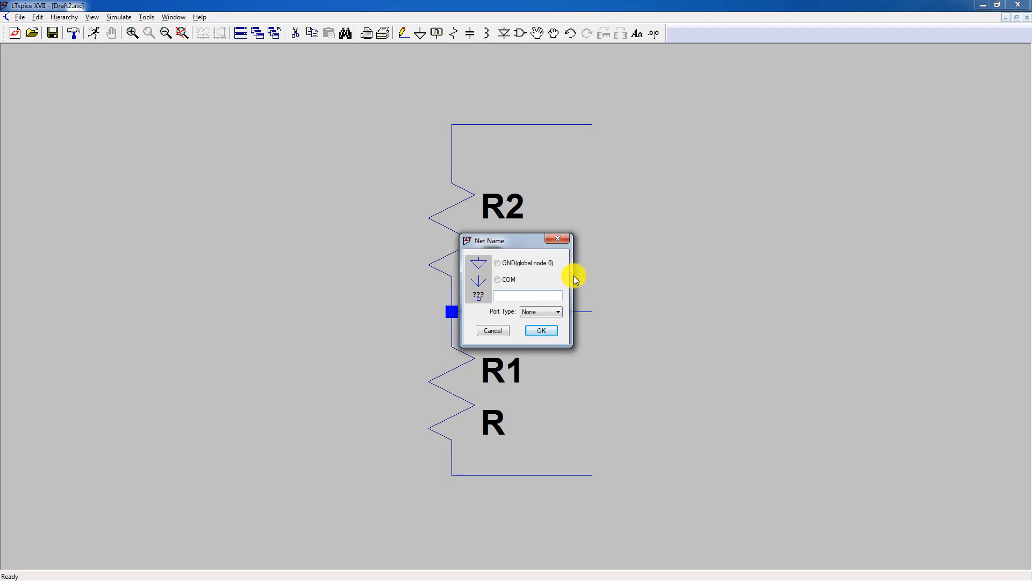
text(1)
click(543, 329)
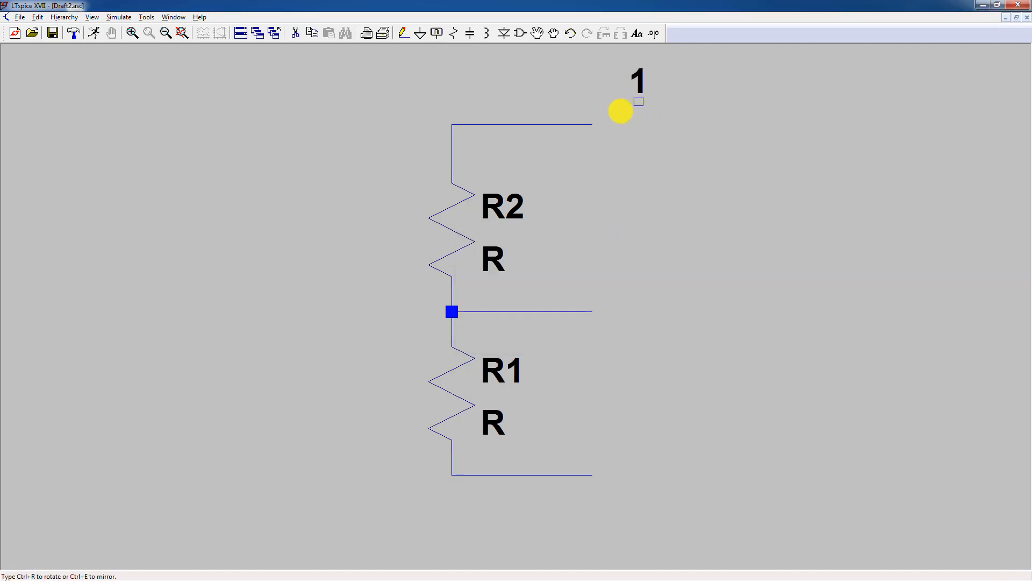
click(589, 121)
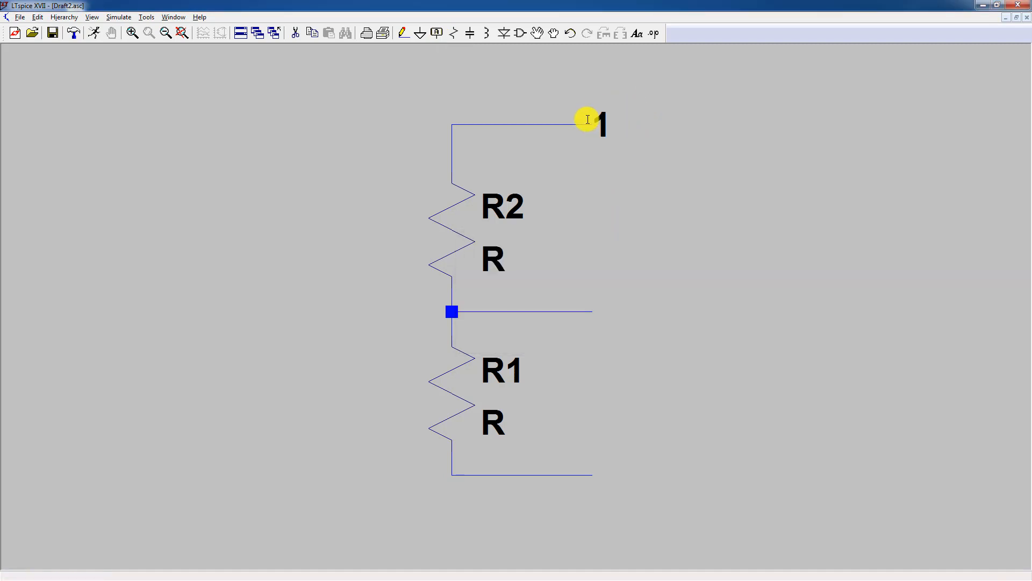
click(596, 316)
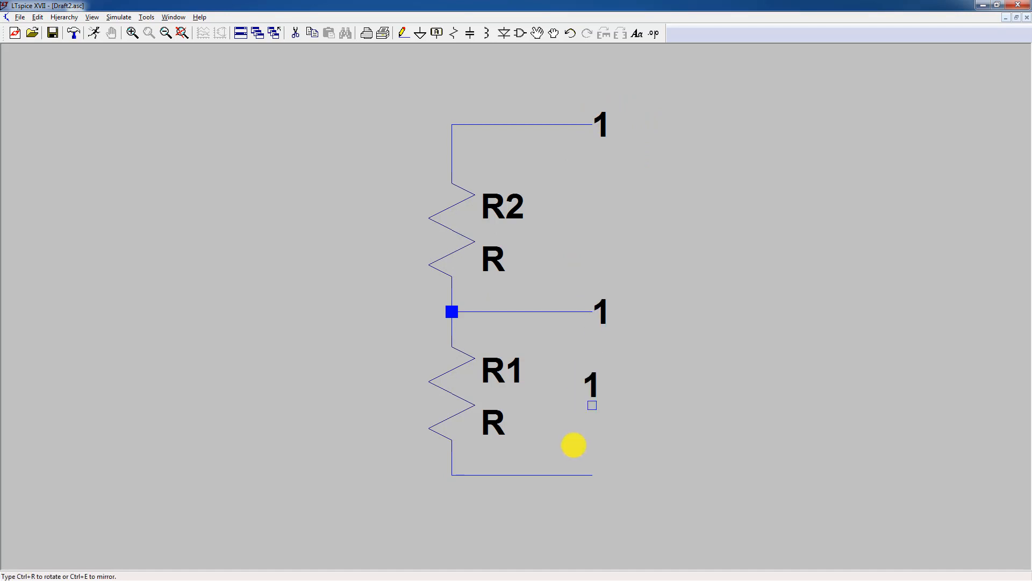
click(592, 476)
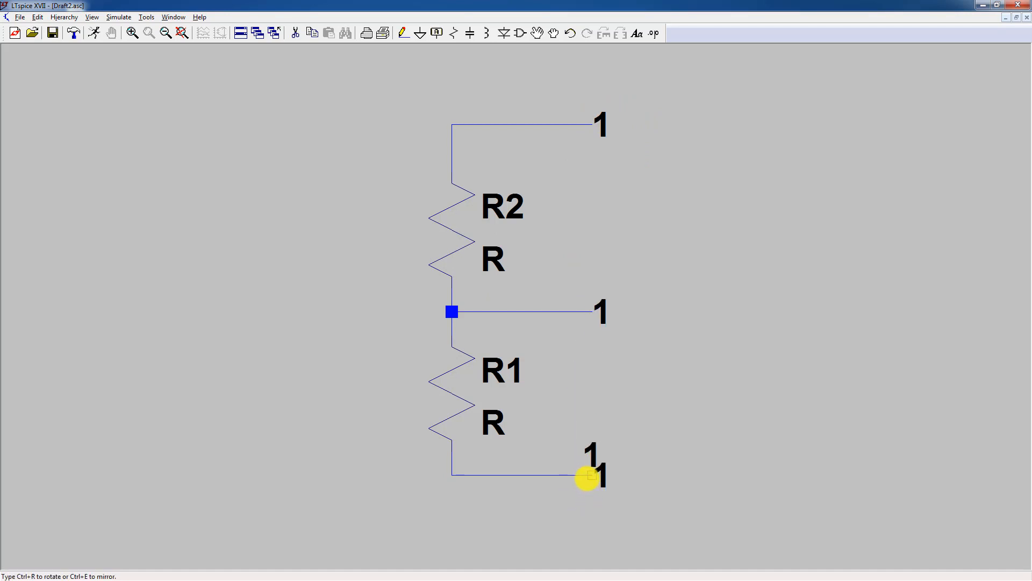
key(Escape)
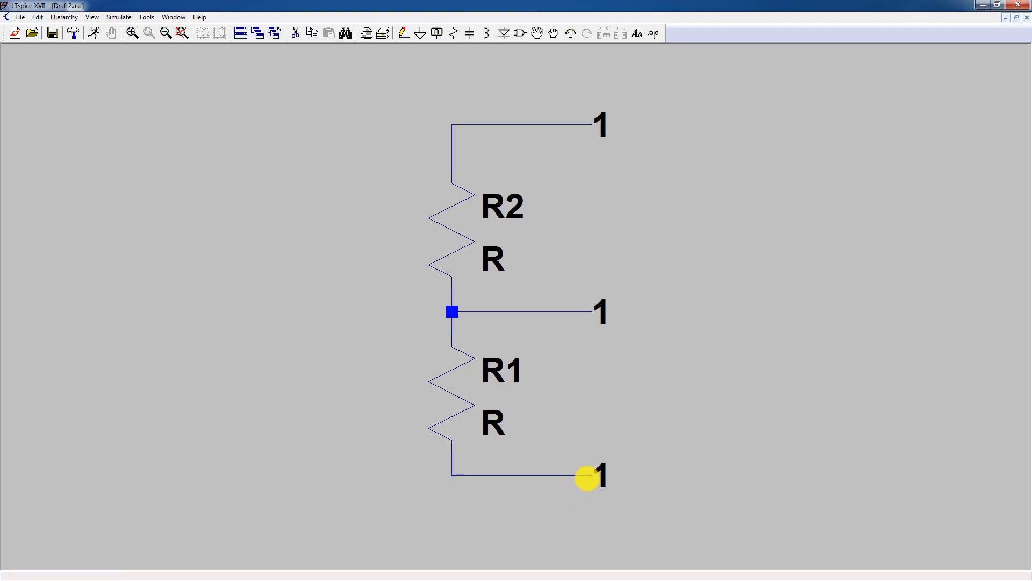
Rename the middle wire's net label to 2 and the lower wire's net label to 3.
right_click(602, 313)
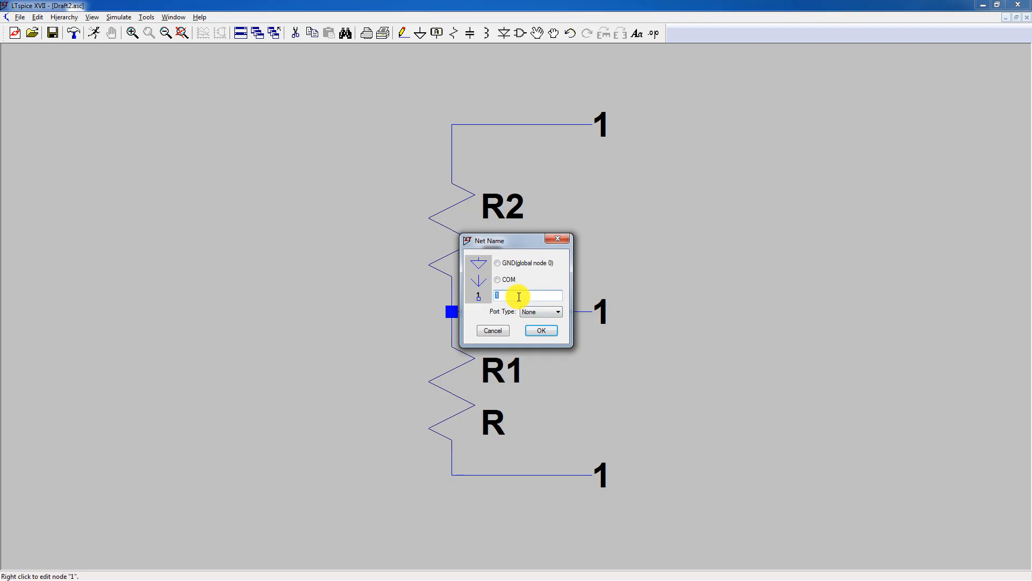
text(2)
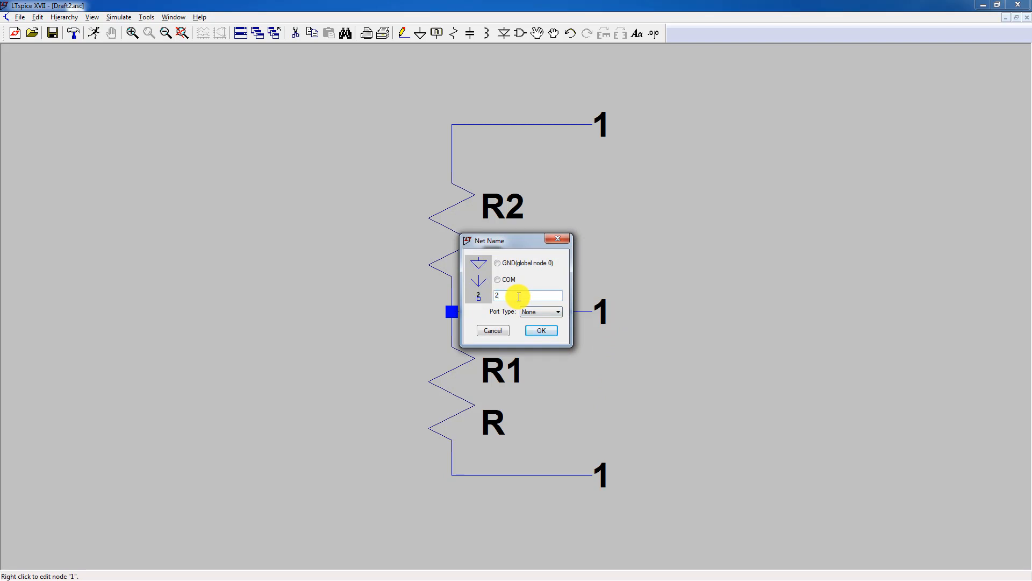
click(541, 331)
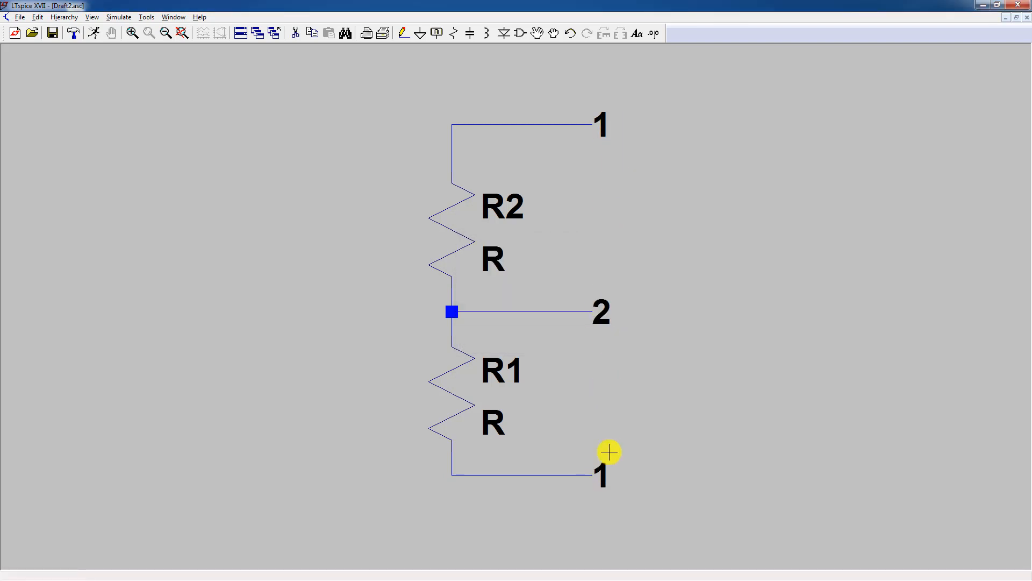
right_click(602, 475)
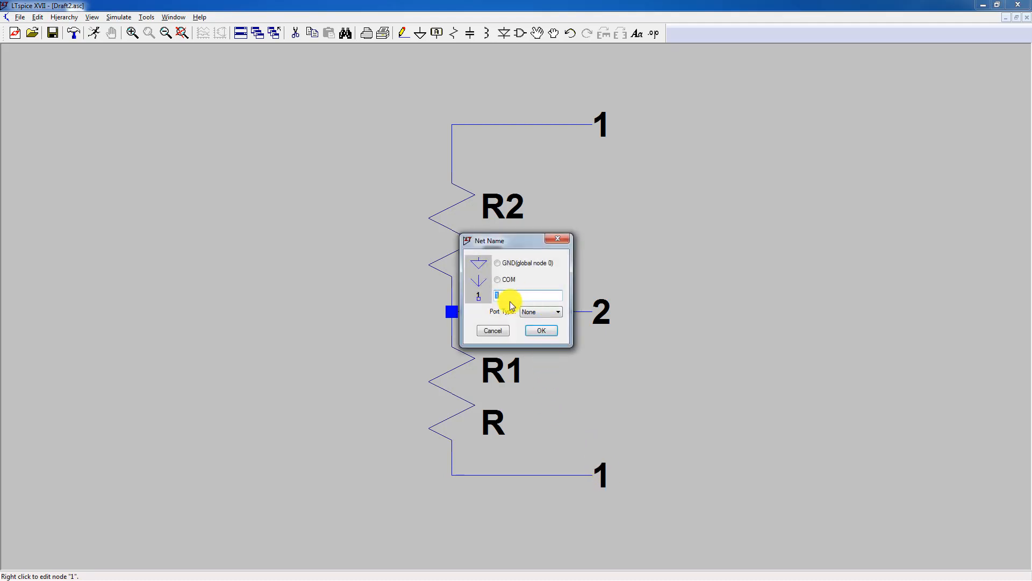
text(3)
key(Return)
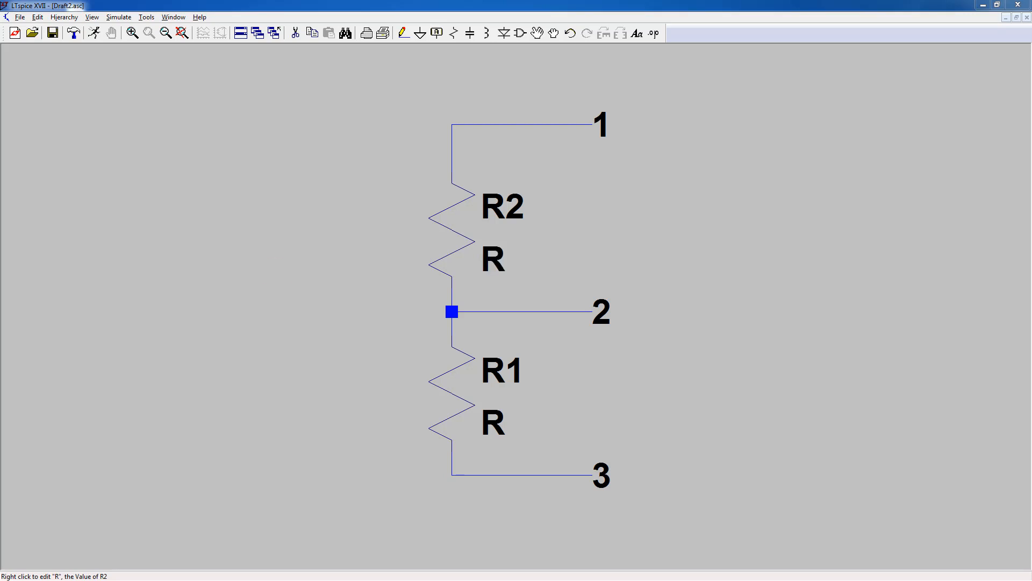
Set the value of resistor R2 to the parameter {Rb}.
right_click(493, 259)
drag(441, 236, 463, 194)
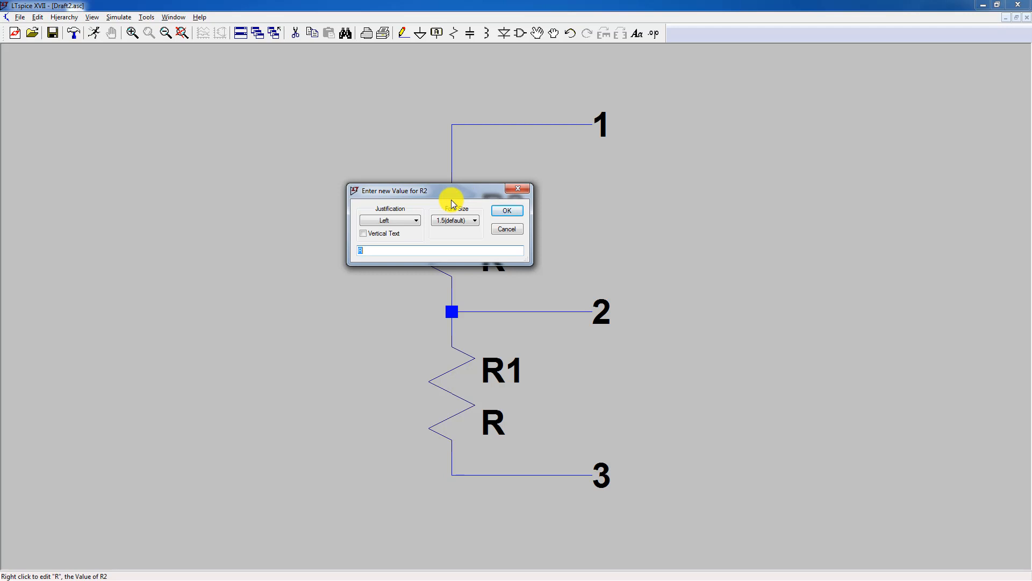
key(BackSpace)
drag(450, 199, 313, 157)
text({)
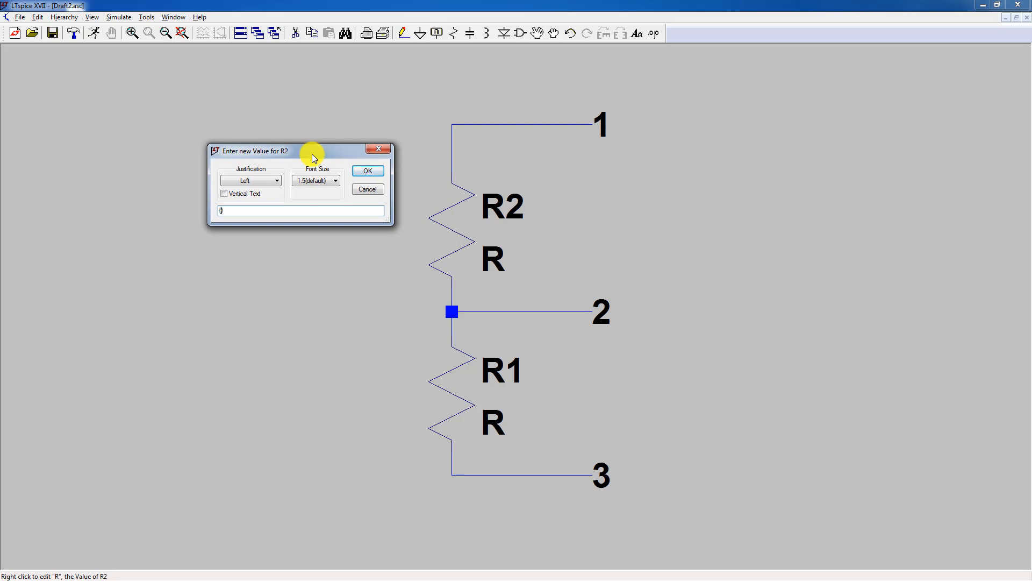
text(Rb)
click(370, 170)
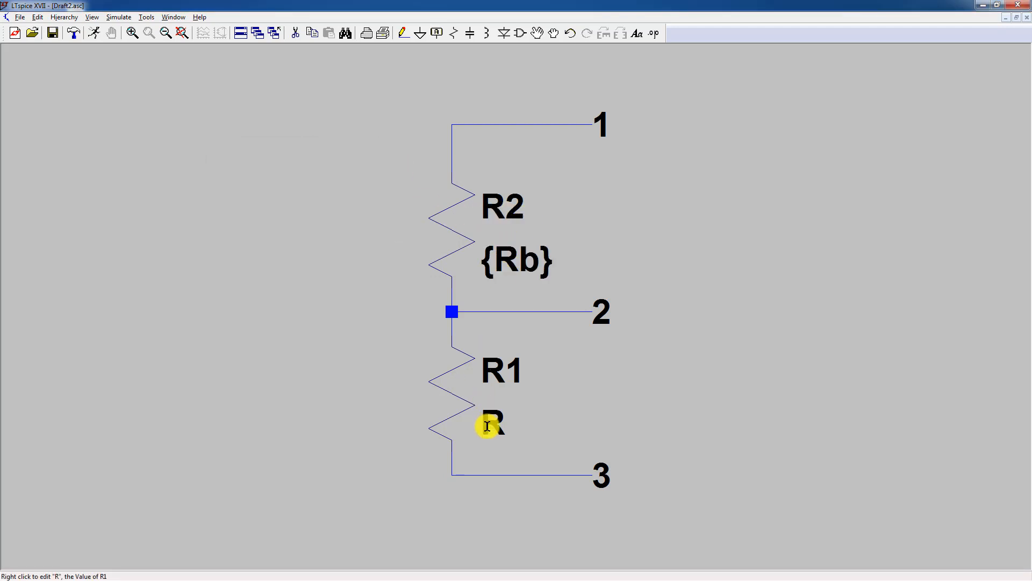
Set the value of resistor R1 to the parameter {Ra}.
right_click(483, 406)
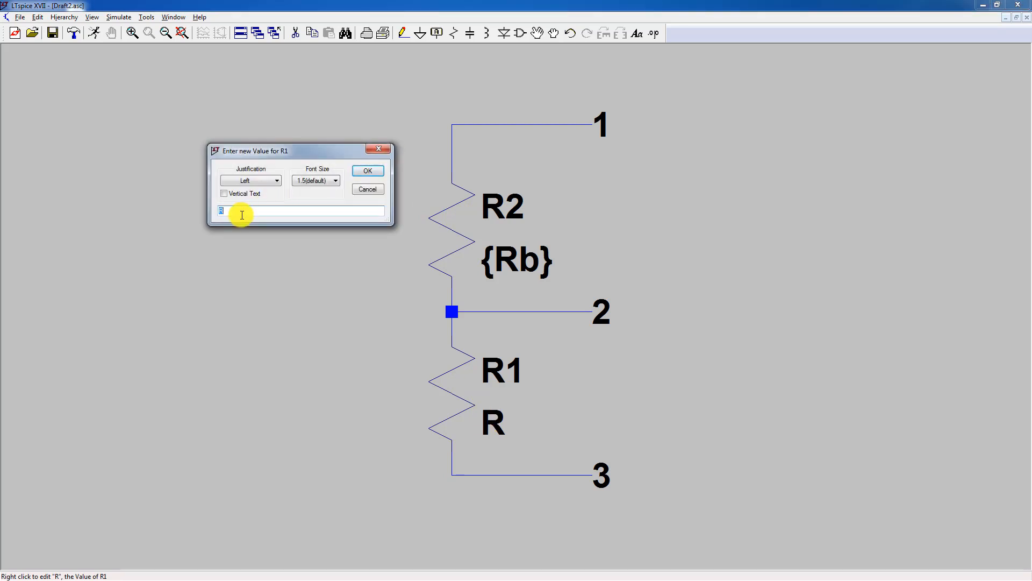
text({Ra)
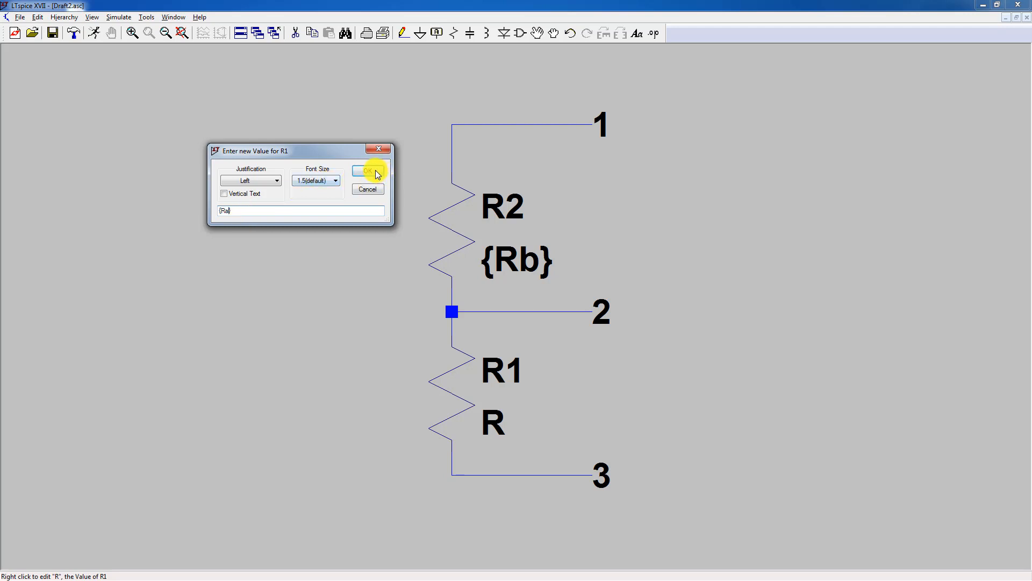
click(376, 172)
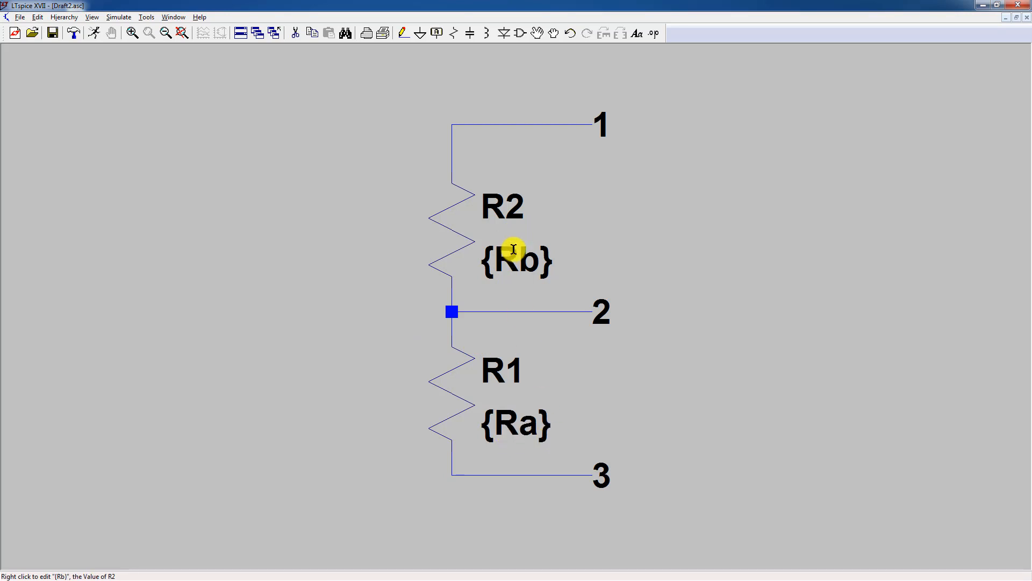
Add the SPICE directive .param Ra=R*(Val/100) beside resistor R1.
click(655, 35)
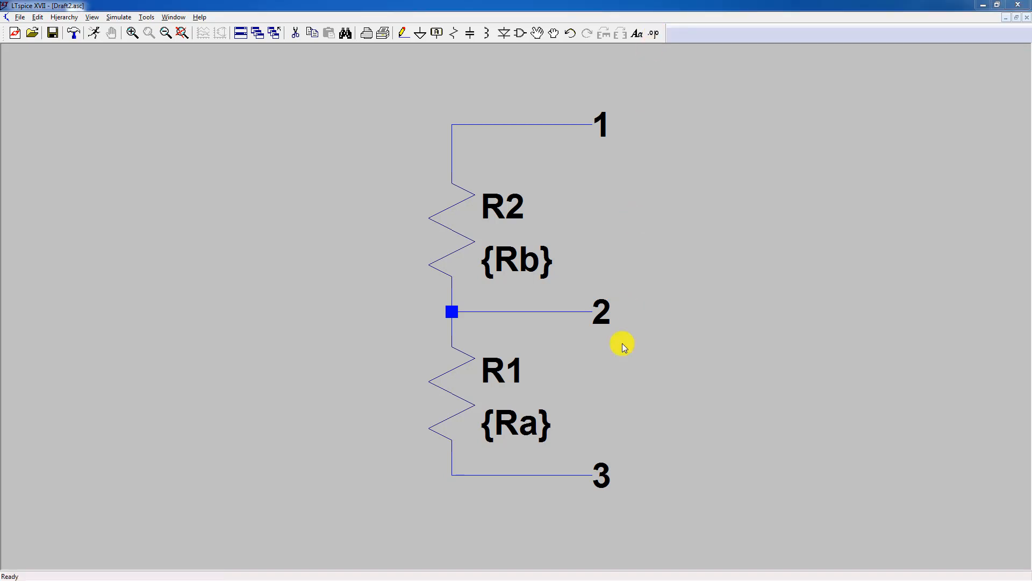
drag(478, 244, 582, 251)
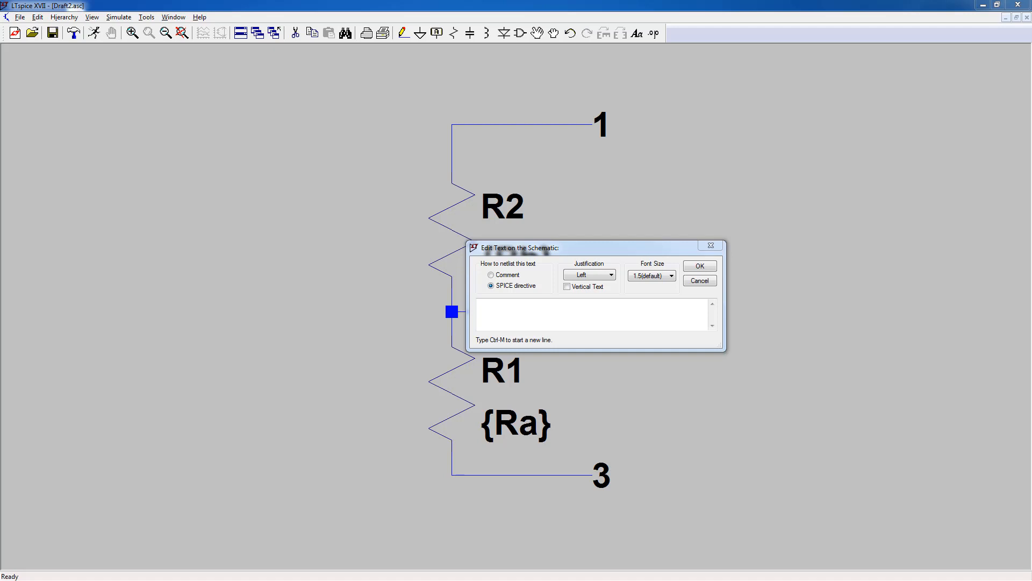
click(486, 305)
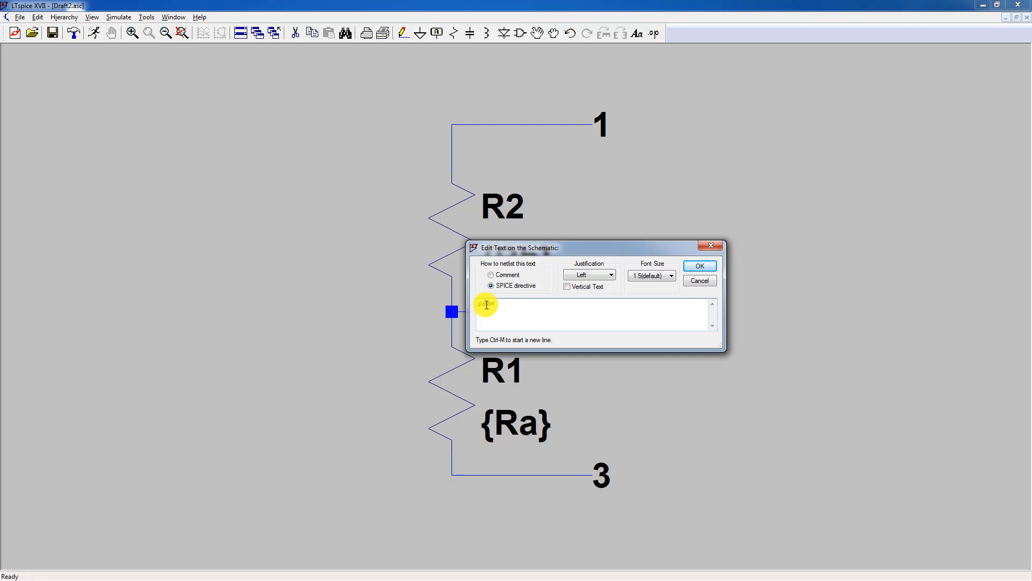
text(R)
text(a=R*(Val/1)
text(00)
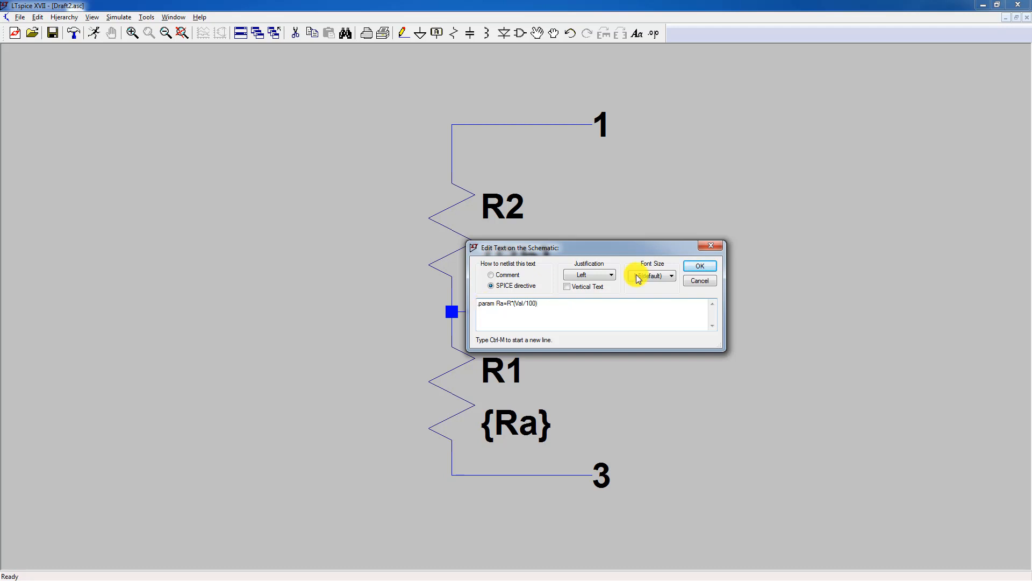
click(700, 266)
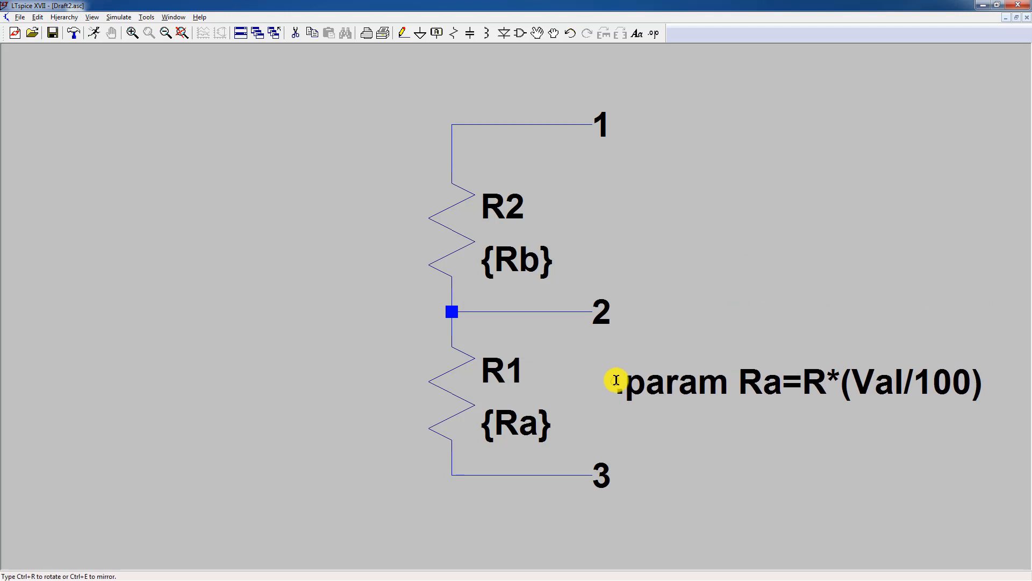
click(592, 411)
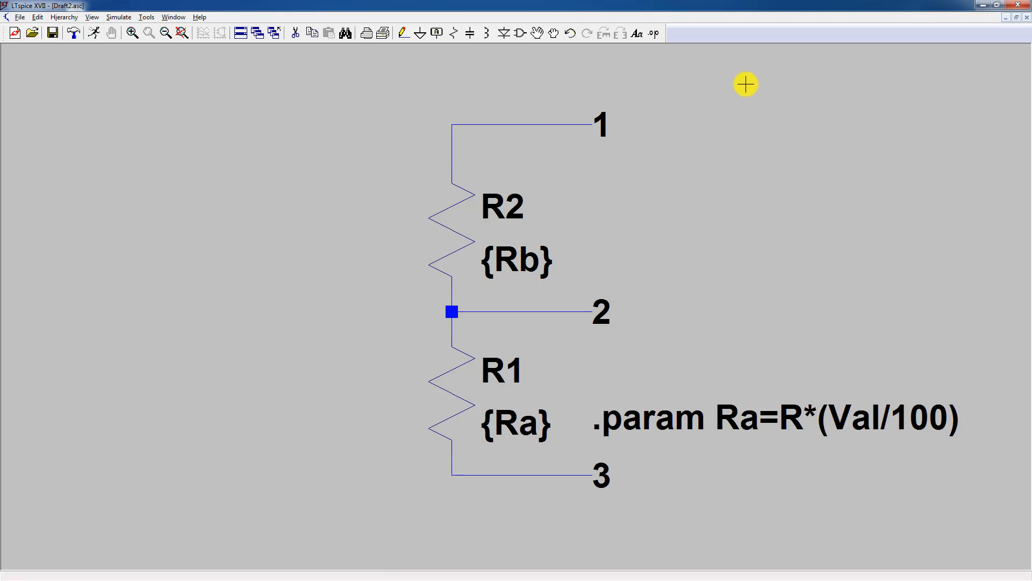
Add the SPICE directive .param Rb=R*(1-(Val/100)) beside resistor R2.
click(653, 35)
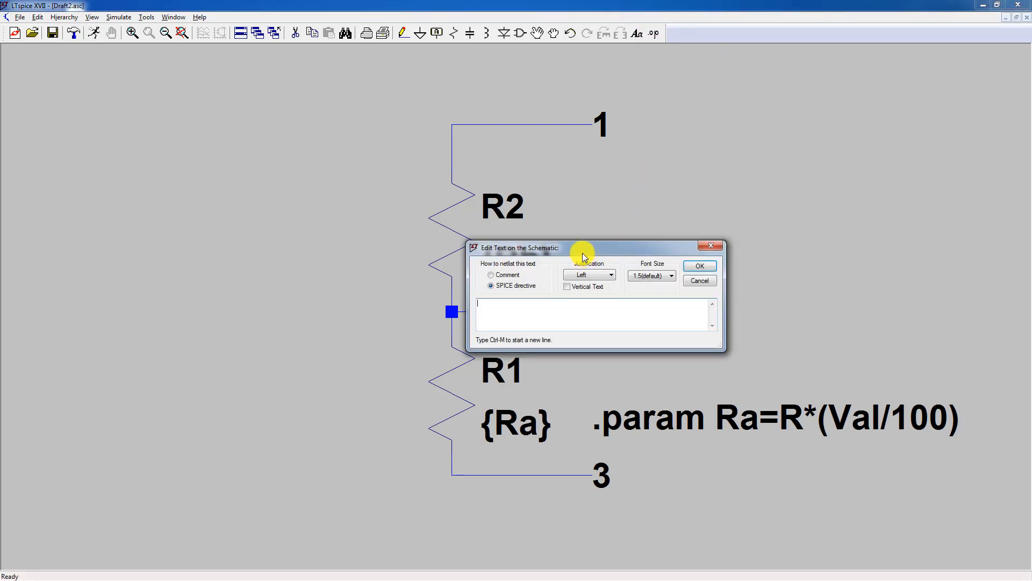
drag(588, 245, 718, 158)
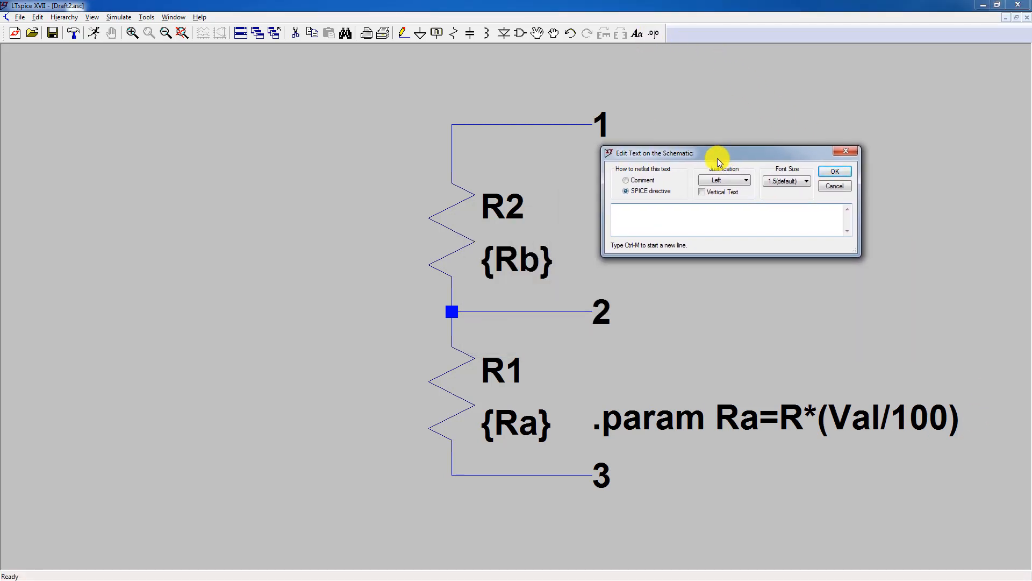
text(.param Rb=R*(1-(Val/100)))
key(Return)
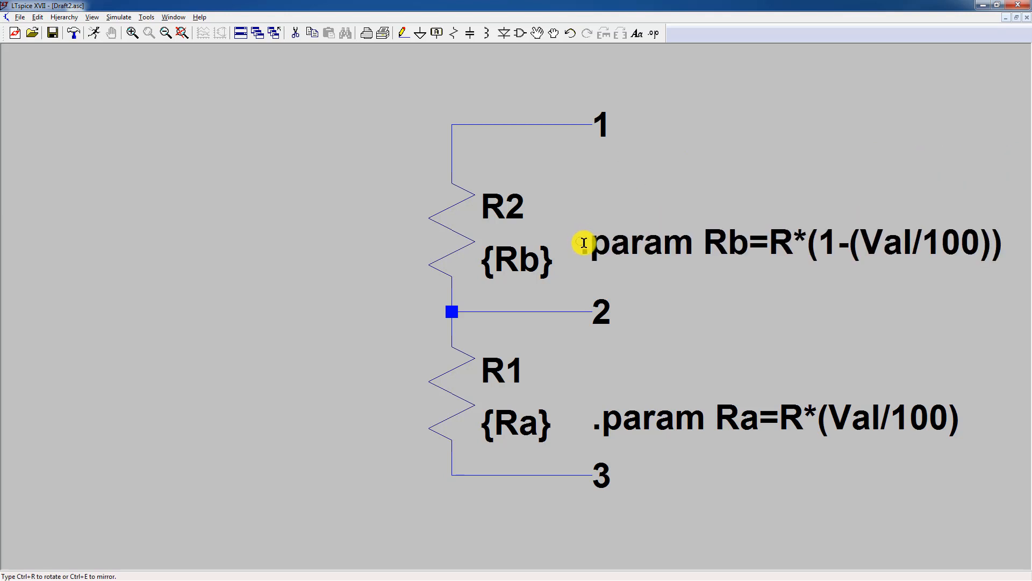
click(589, 245)
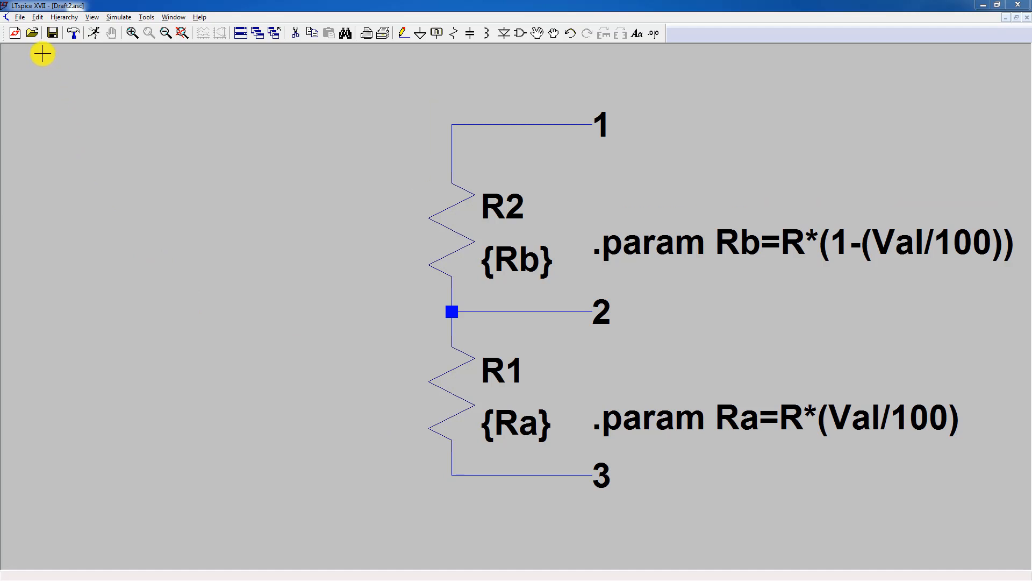
Save the schematic as pot.asc in the TestLTspice folder, replacing the existing file.
click(20, 18)
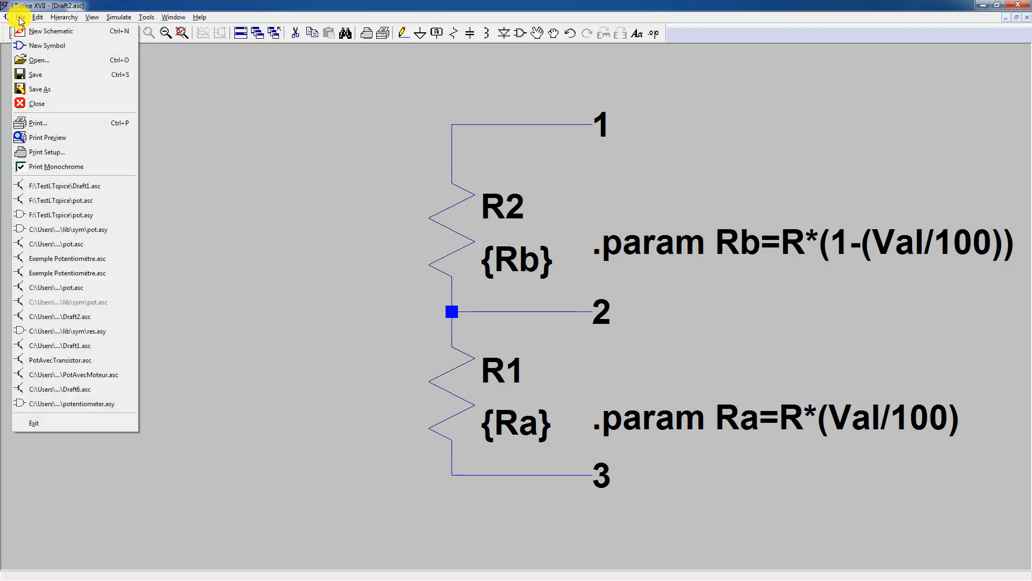
click(40, 91)
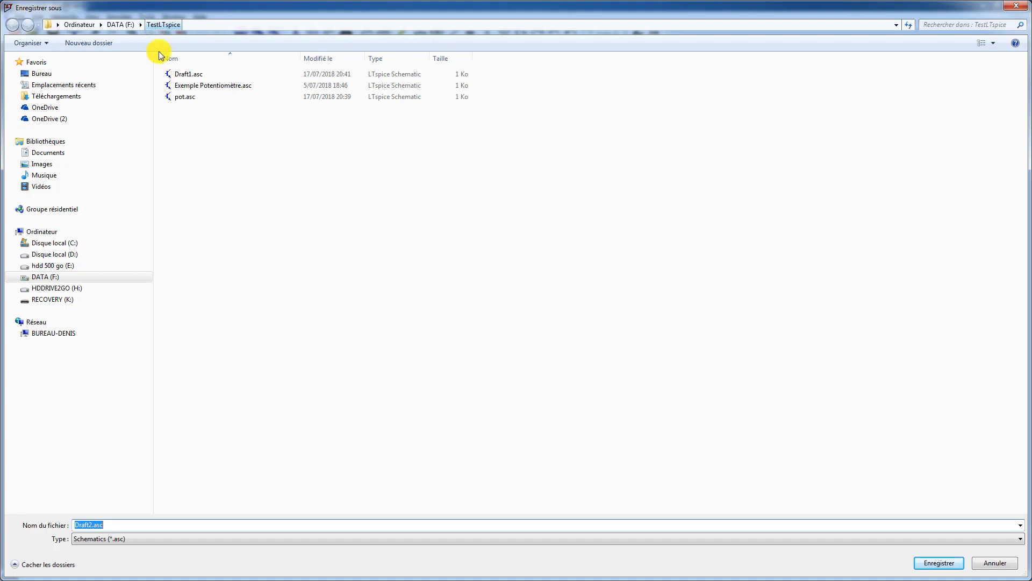
click(185, 98)
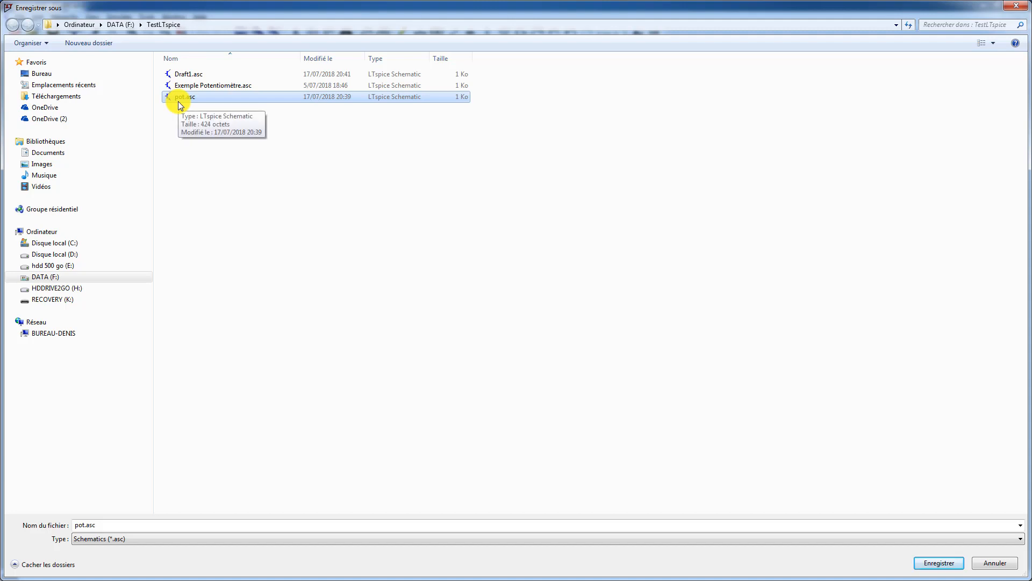
click(935, 565)
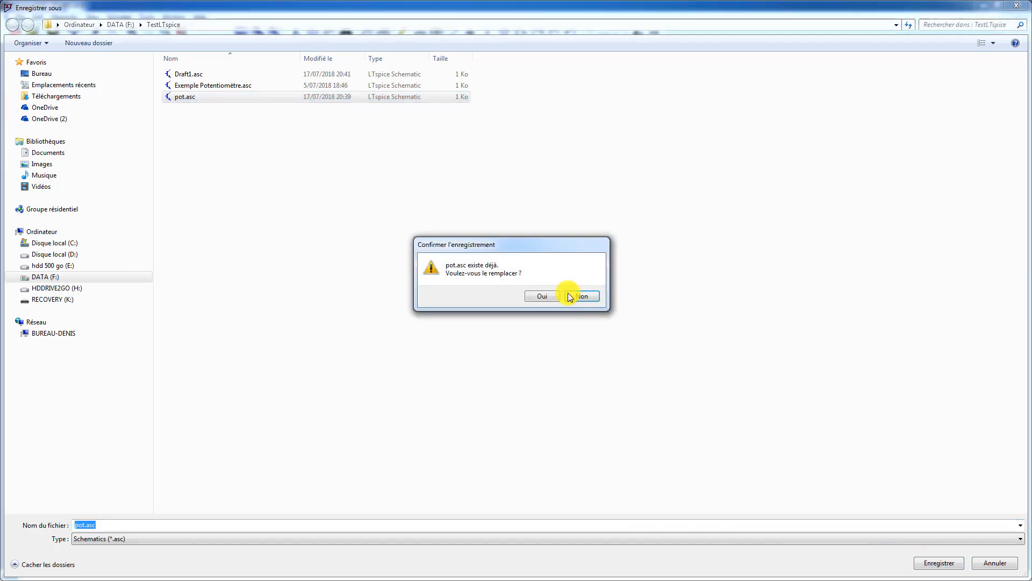
click(544, 295)
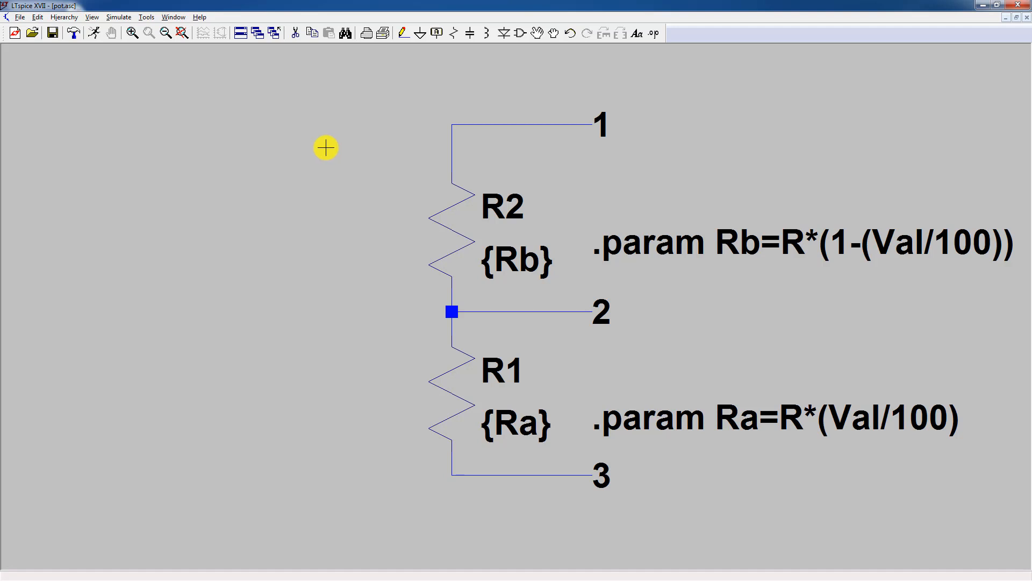
Open the resistor symbol res.asy from the lib\sym folder of LTspiceXVII in Documents.
click(20, 17)
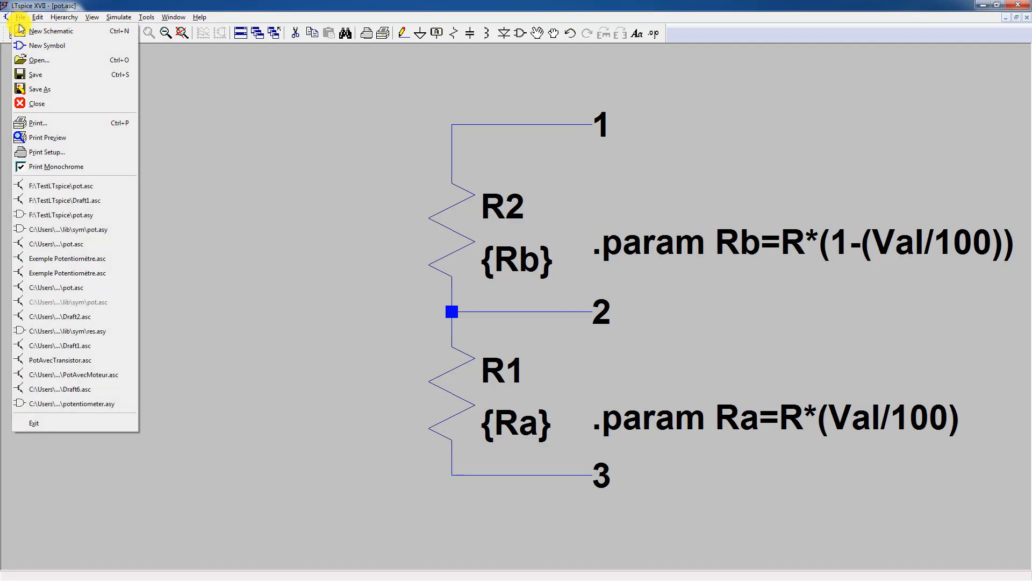
click(34, 60)
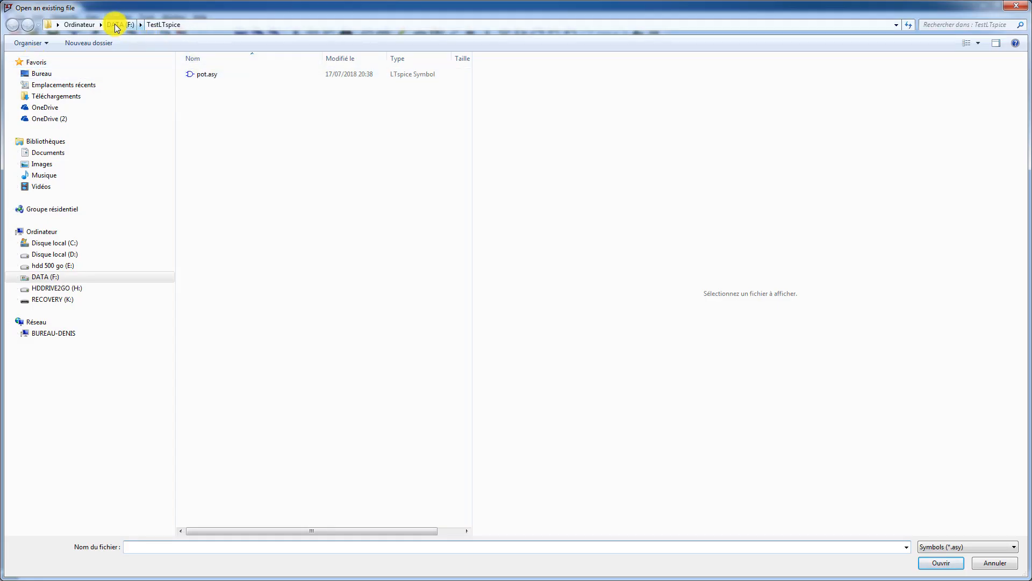
click(54, 156)
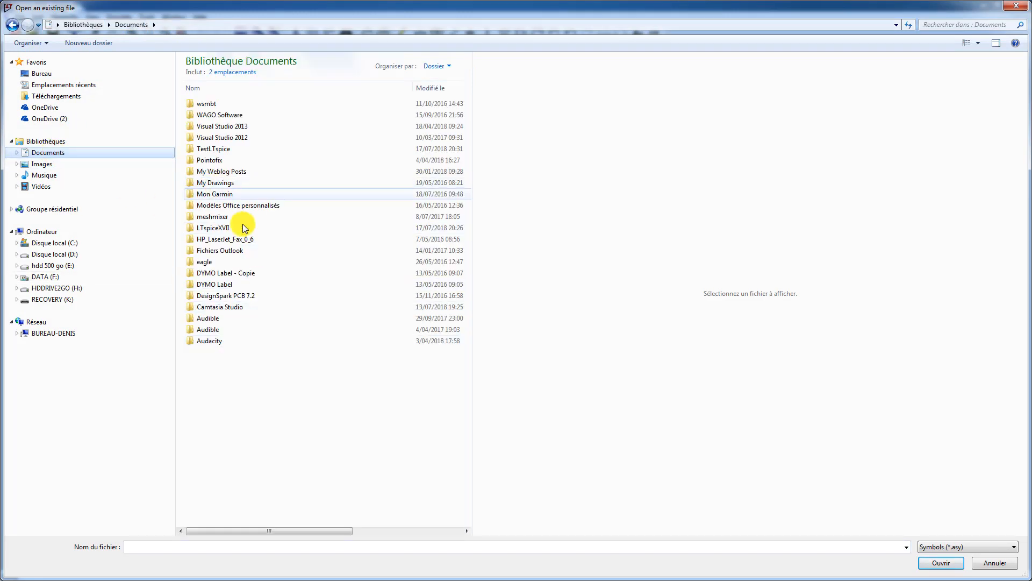
double_click(215, 229)
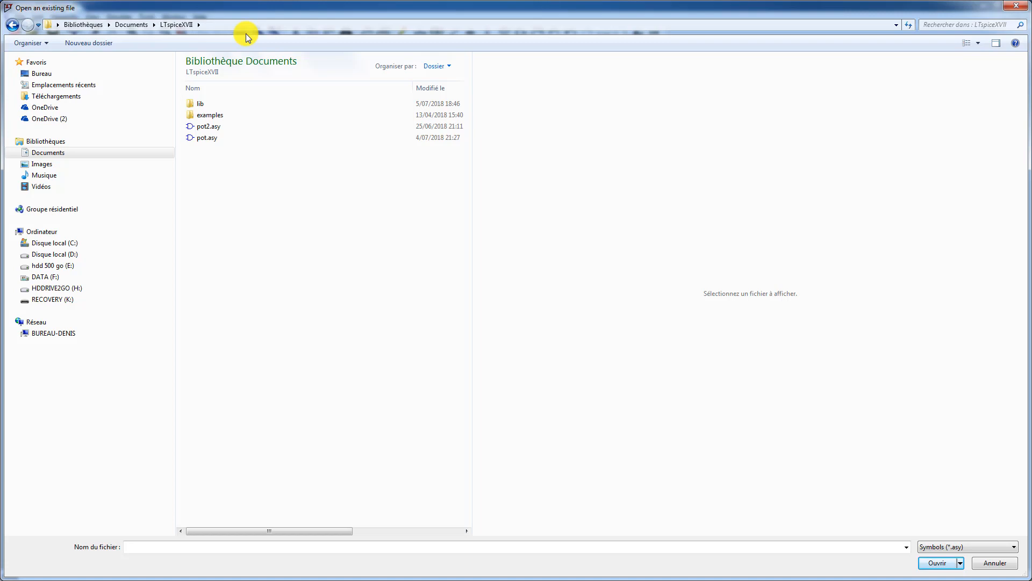
double_click(199, 103)
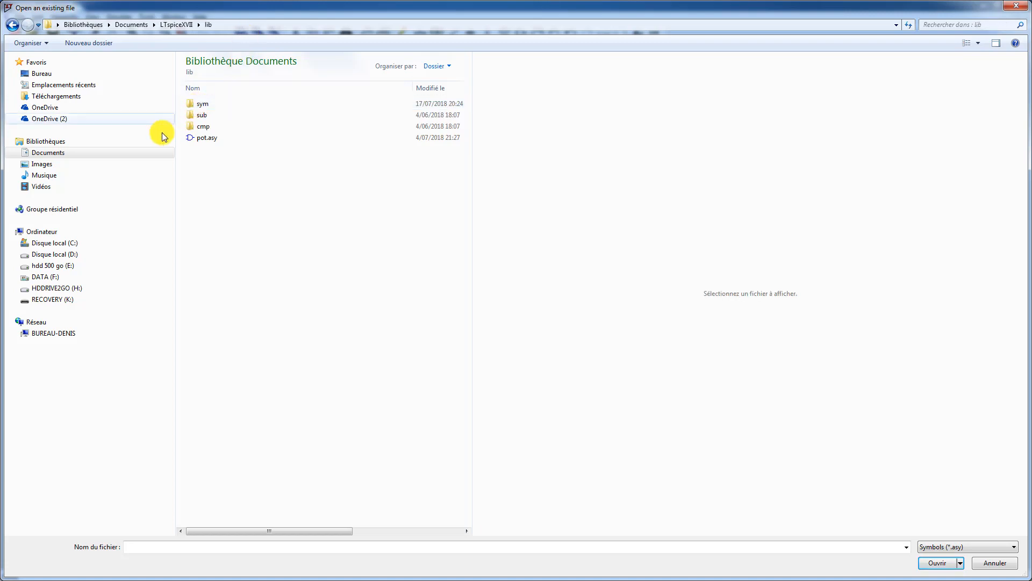
double_click(200, 104)
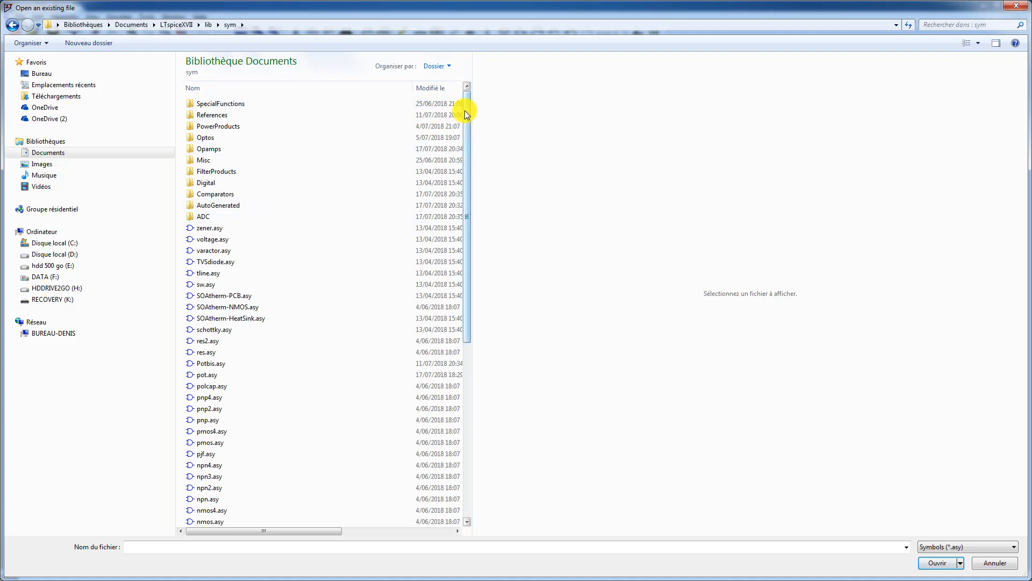
drag(465, 111, 475, 347)
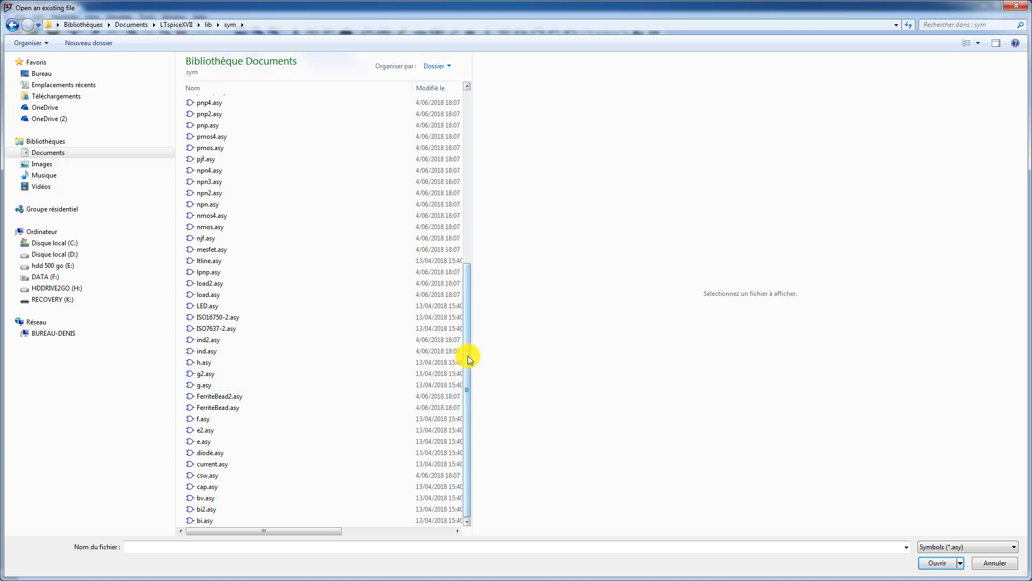
drag(466, 352, 463, 216)
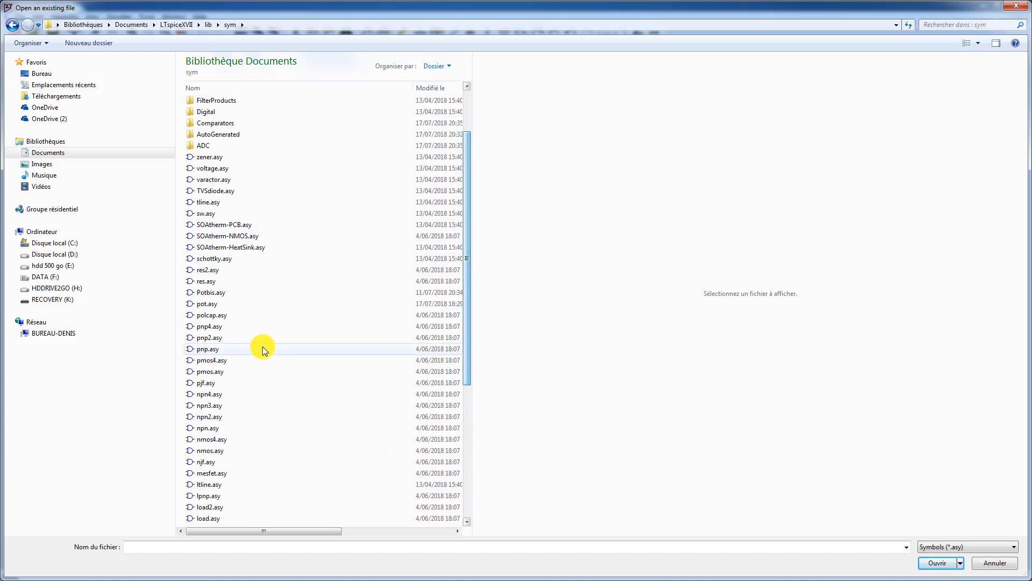
click(205, 282)
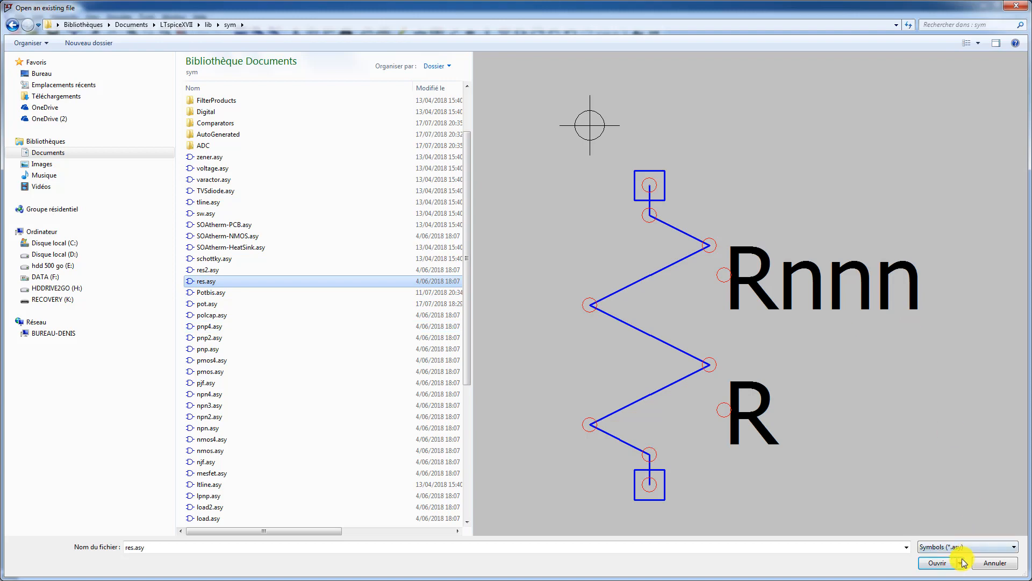
click(945, 564)
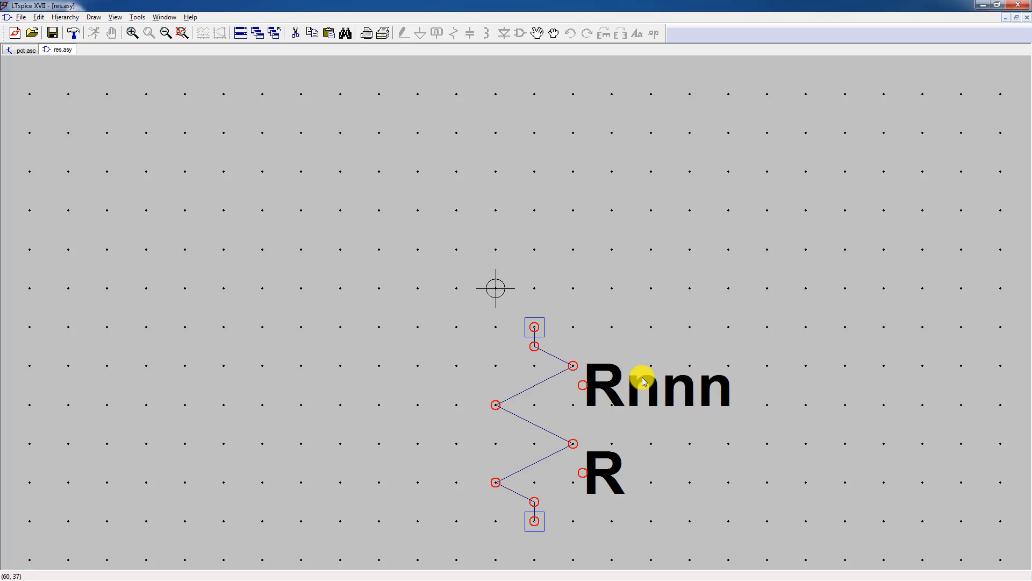
Save a copy of the resistor symbol as pot.asy in the TestLTspice folder on drive F:, replacing the existing file.
click(21, 17)
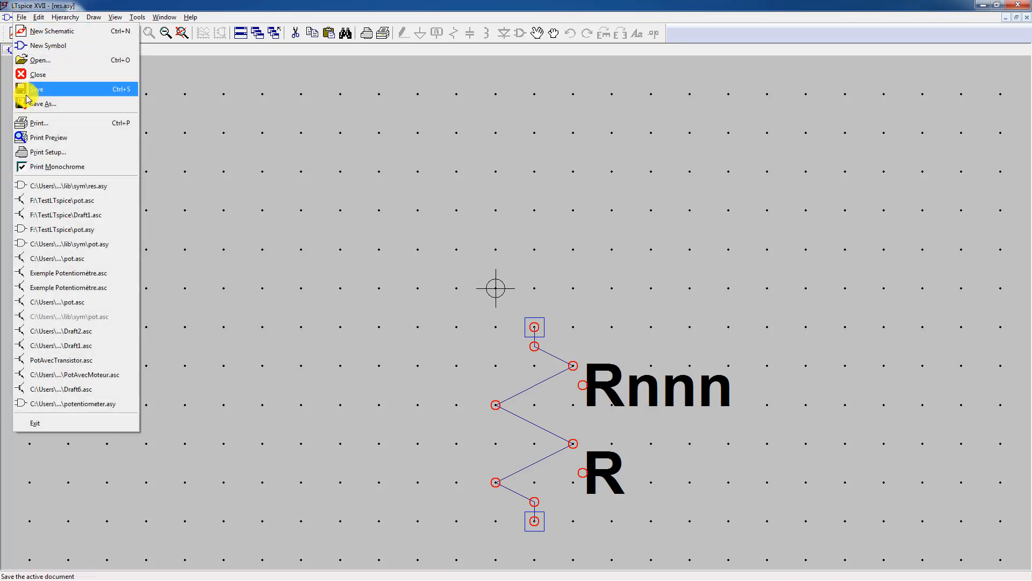
click(40, 105)
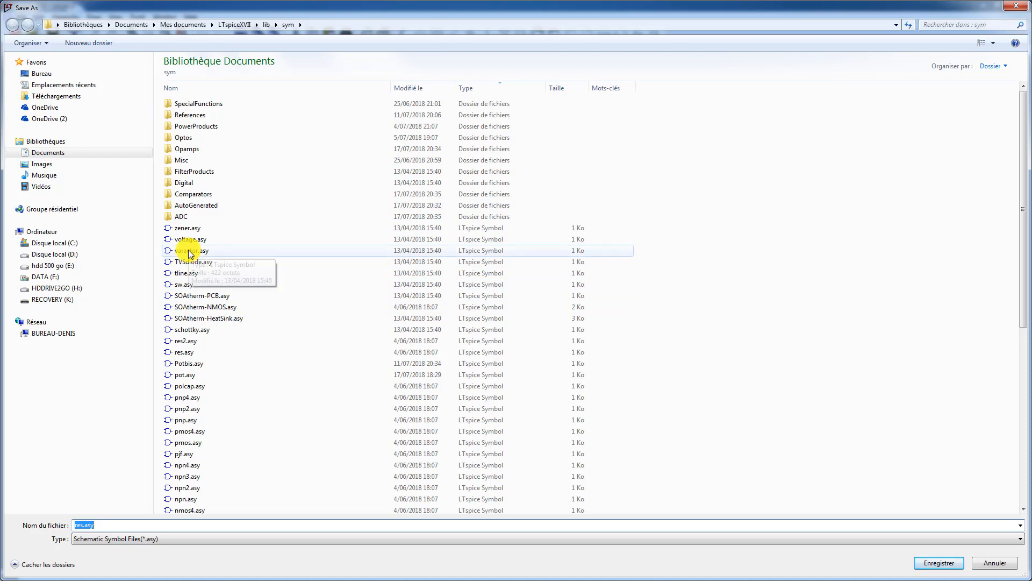
click(47, 279)
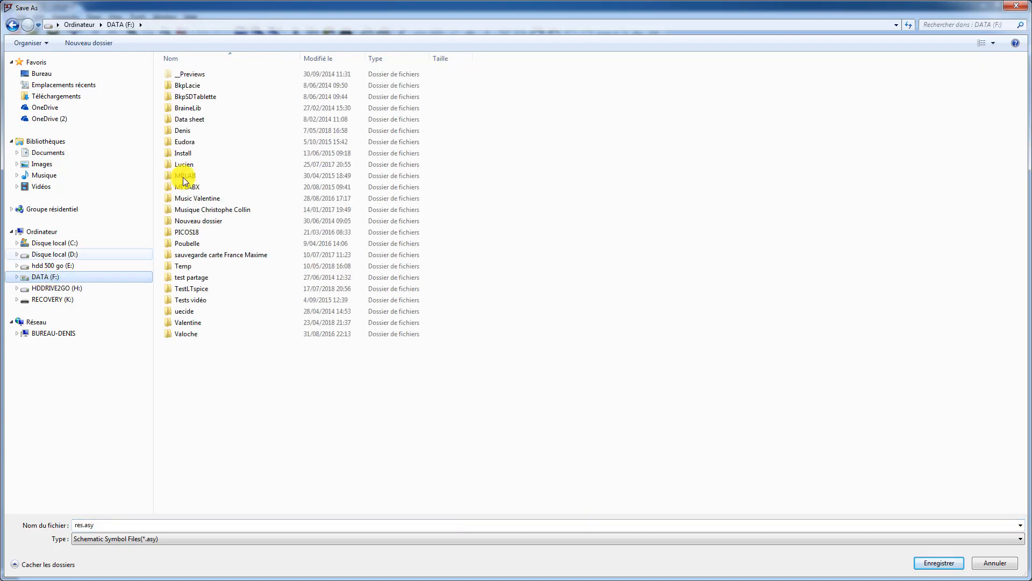
double_click(194, 289)
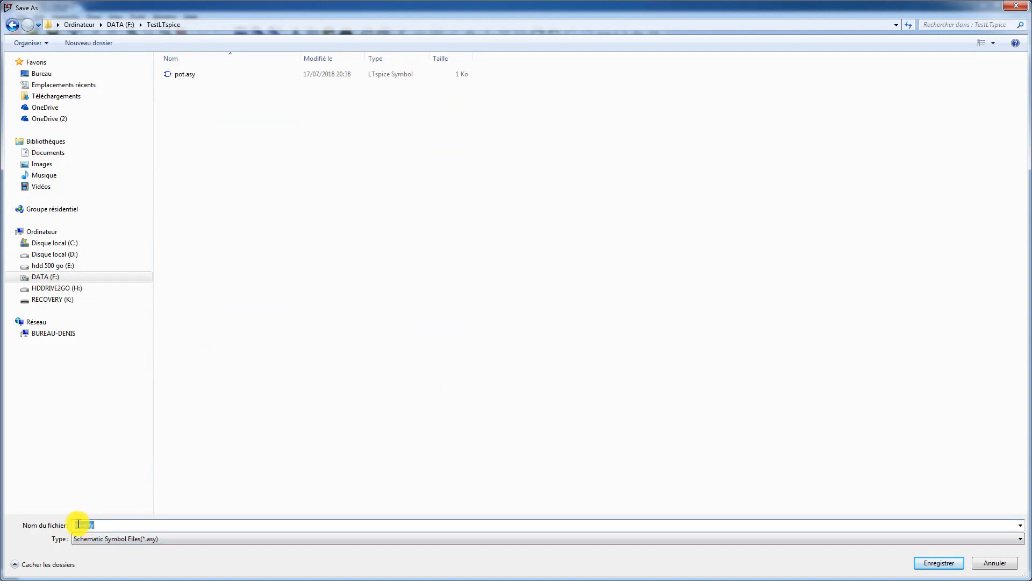
key(Delete)
key(Delete)
key(Delete)
text(Pot)
click(941, 562)
click(540, 296)
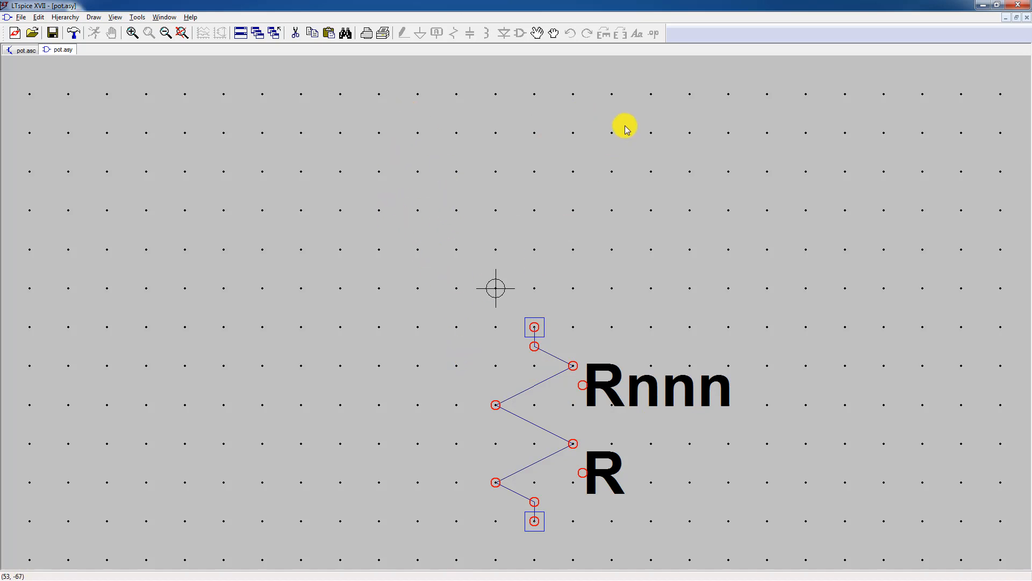
right_click(475, 326)
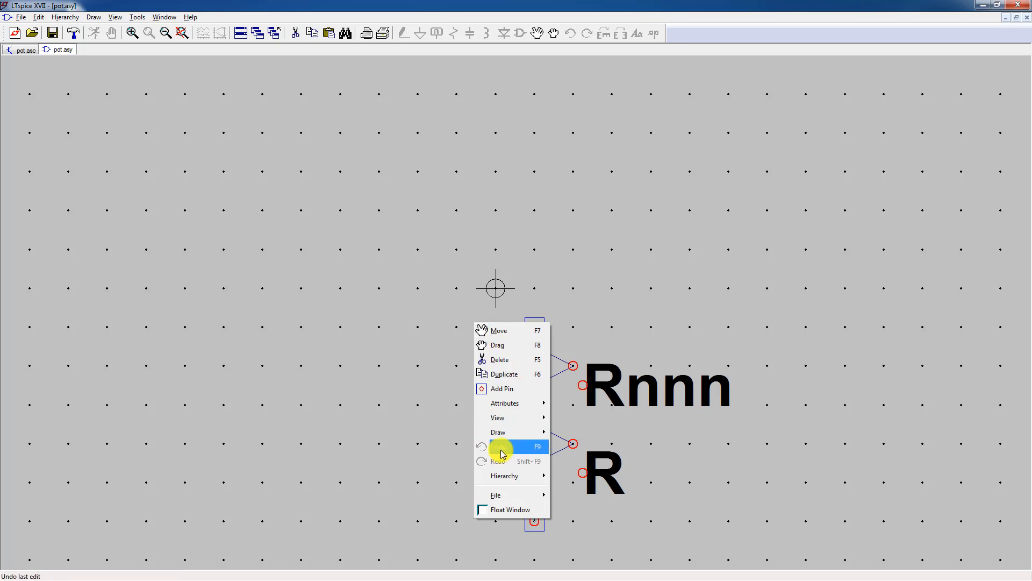
mouse_move(501, 434)
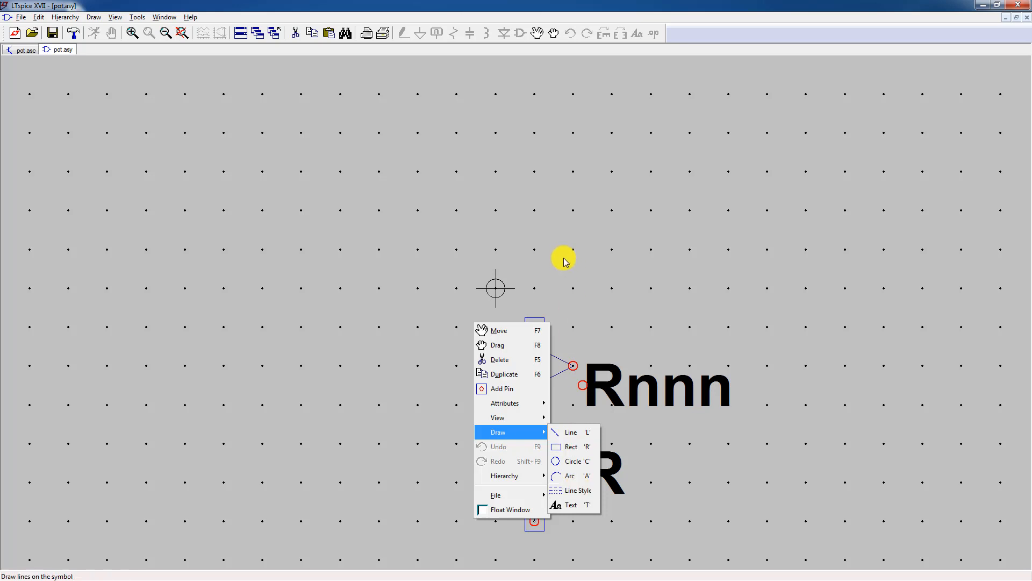
key(Escape)
key(Escape)
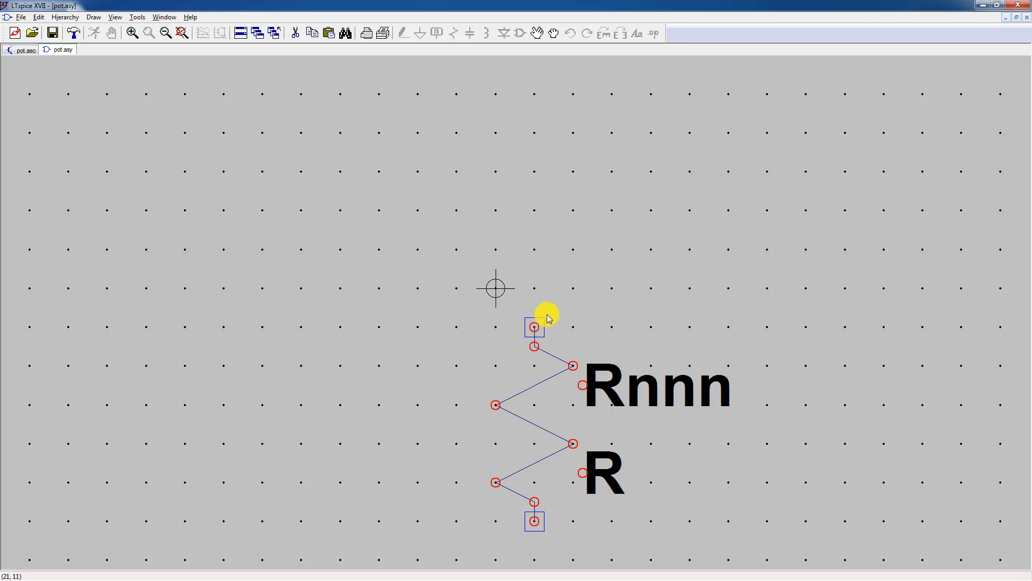
Move both pins off the resistor ends to the left of the symbol, placing one well above the origin and the other level with the lower lead.
click(537, 34)
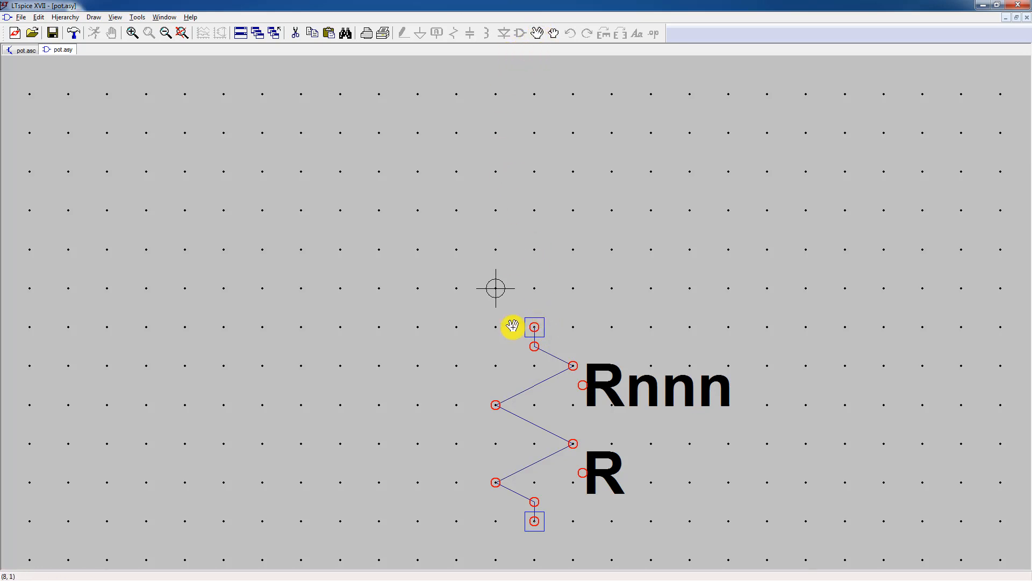
click(542, 334)
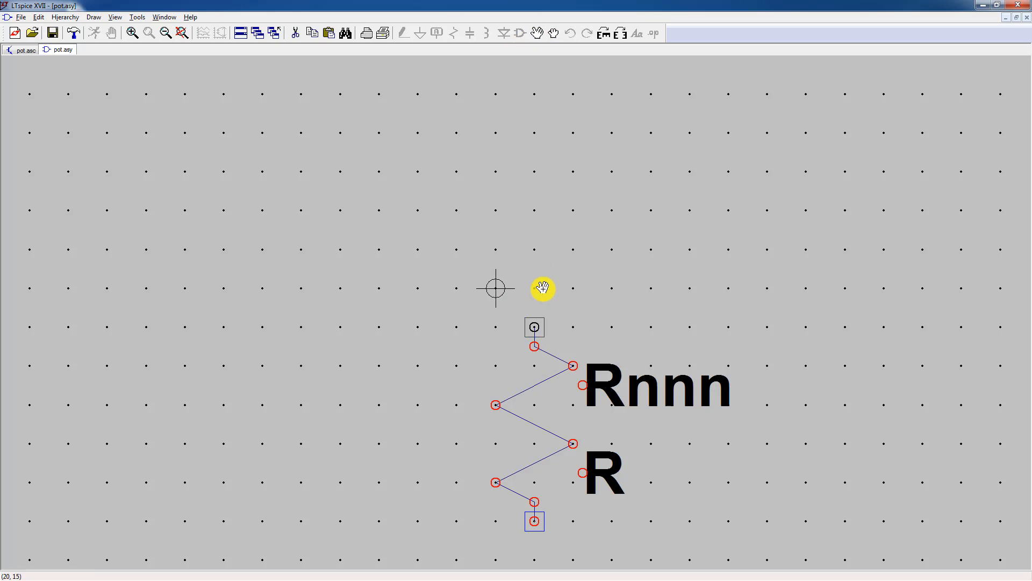
click(459, 149)
click(533, 532)
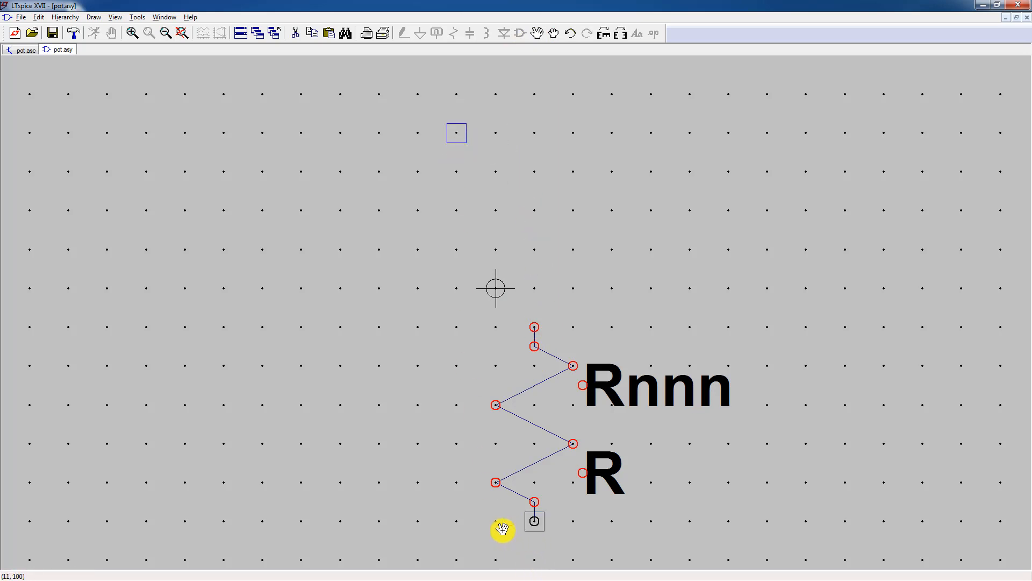
click(472, 527)
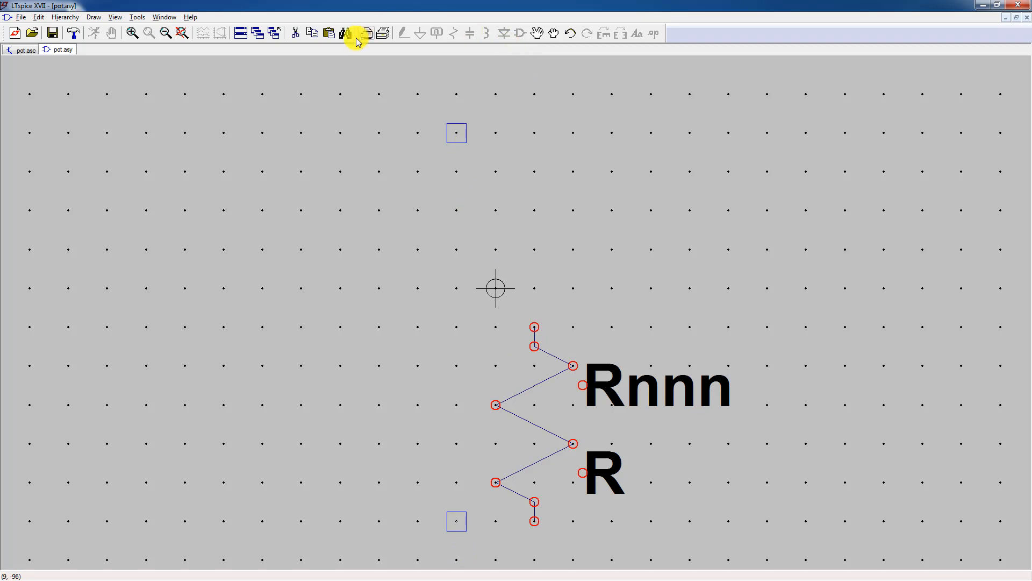
Copy three diagonal zigzag segments, two falling and one rising, into the free space above and to the right of the resistor.
click(312, 36)
click(534, 424)
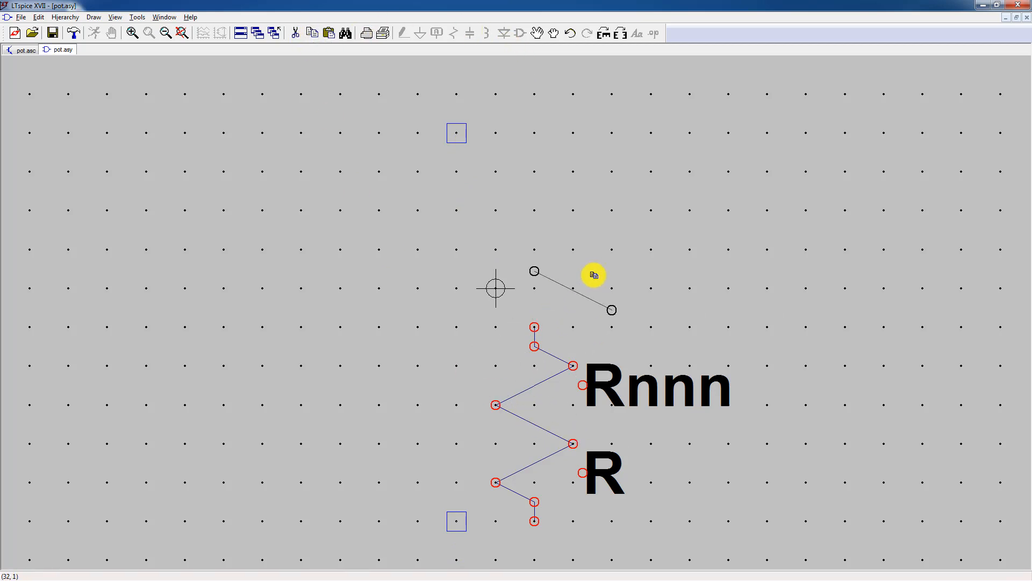
click(603, 262)
click(552, 375)
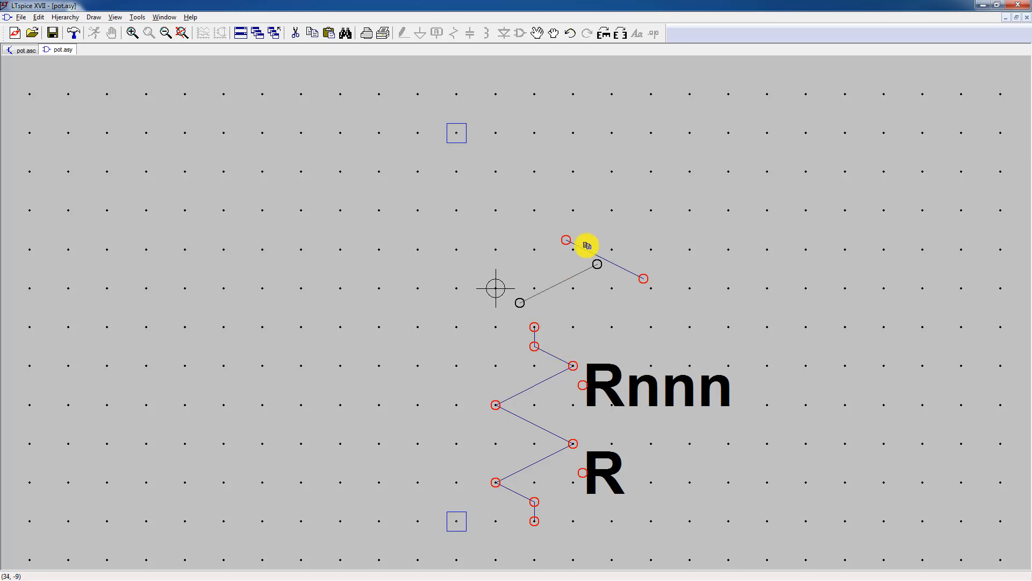
click(629, 193)
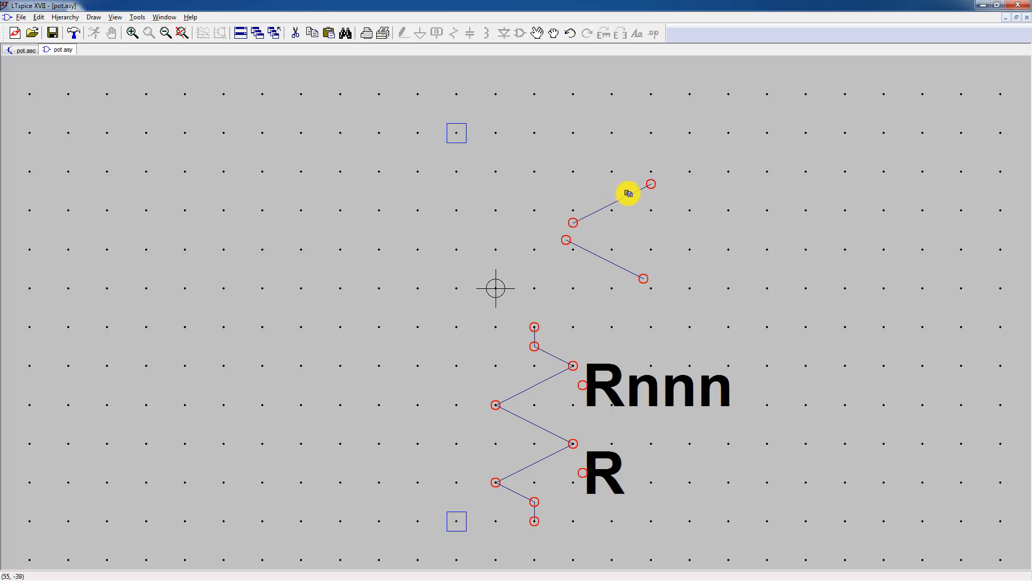
click(541, 426)
click(598, 135)
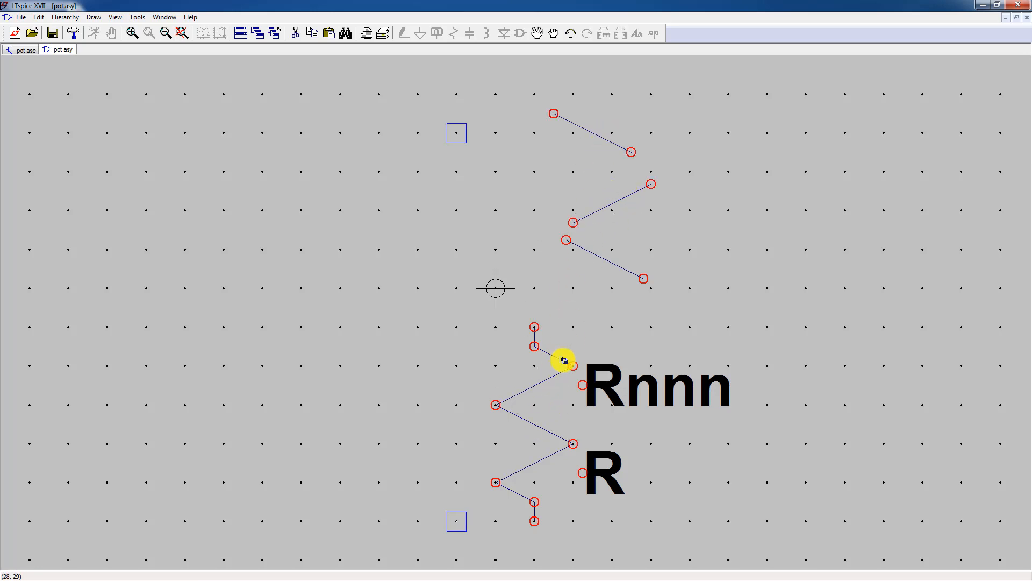
Detach the upper vertical lead and the short diagonal below it, and park both to the left of the origin.
click(536, 33)
click(535, 334)
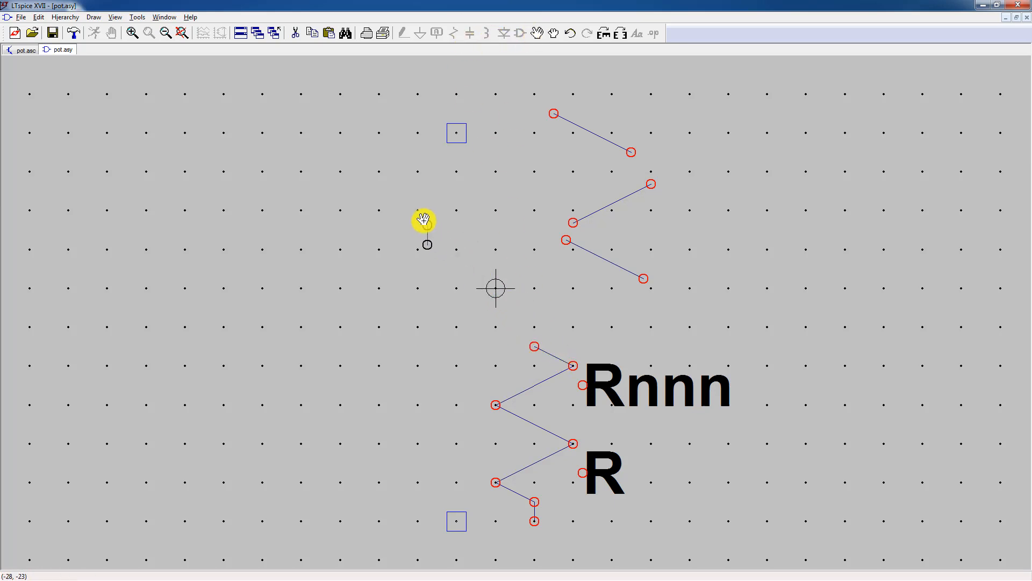
click(417, 196)
click(600, 257)
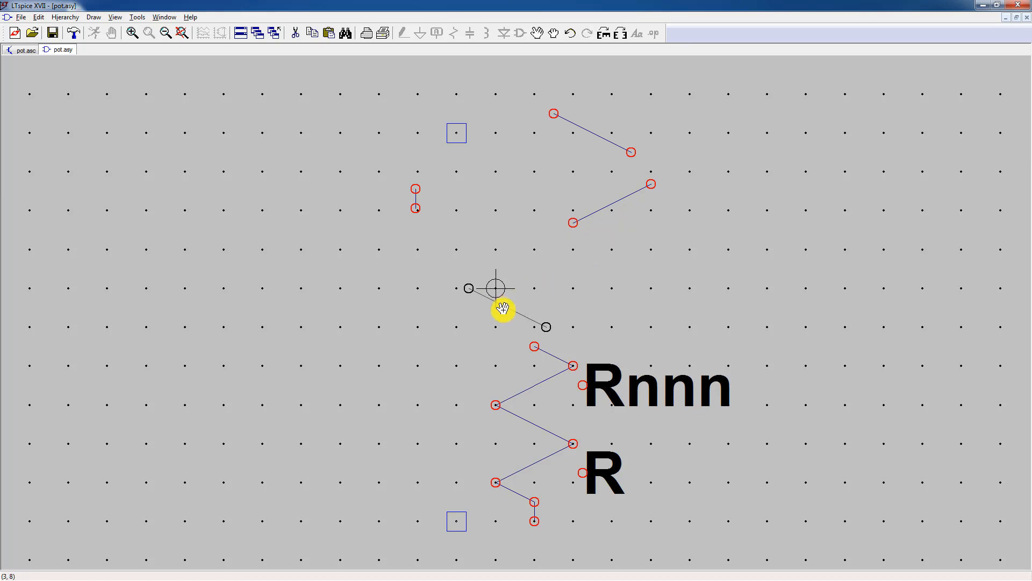
click(592, 276)
click(557, 355)
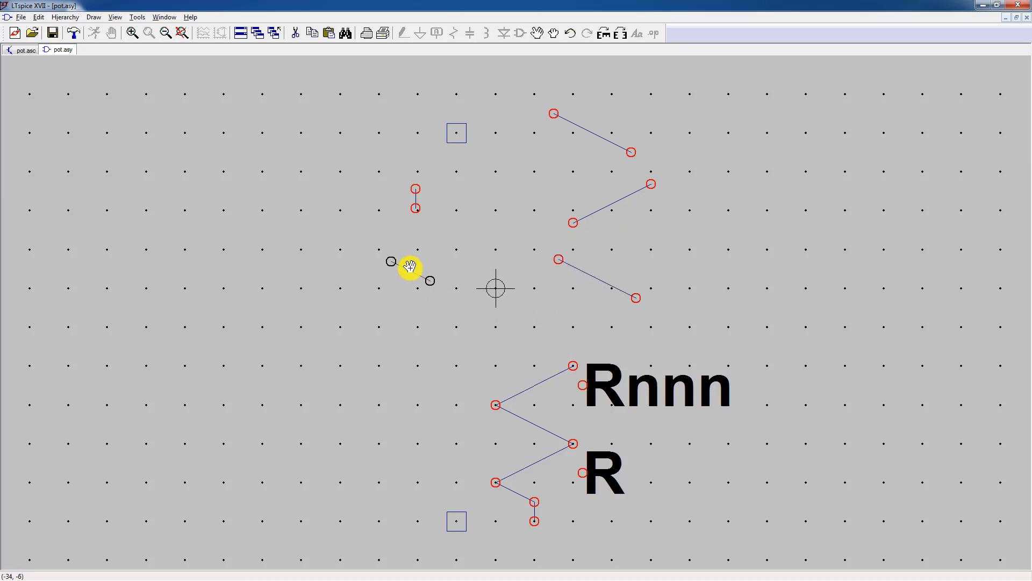
click(407, 261)
Attach a falling copied segment to the zigzag's upper end, with both of its endpoints exactly on grid points.
click(600, 274)
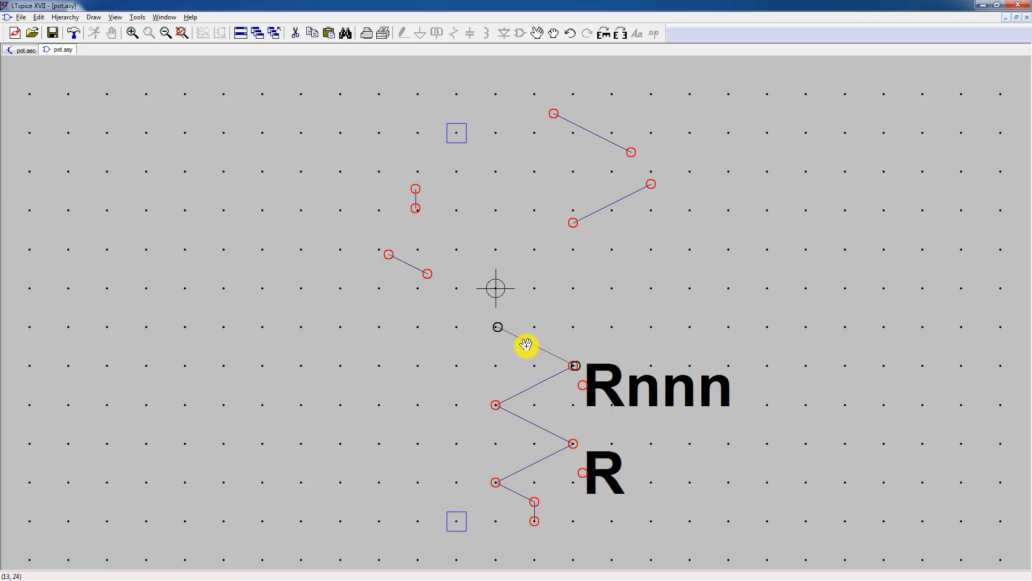
click(524, 344)
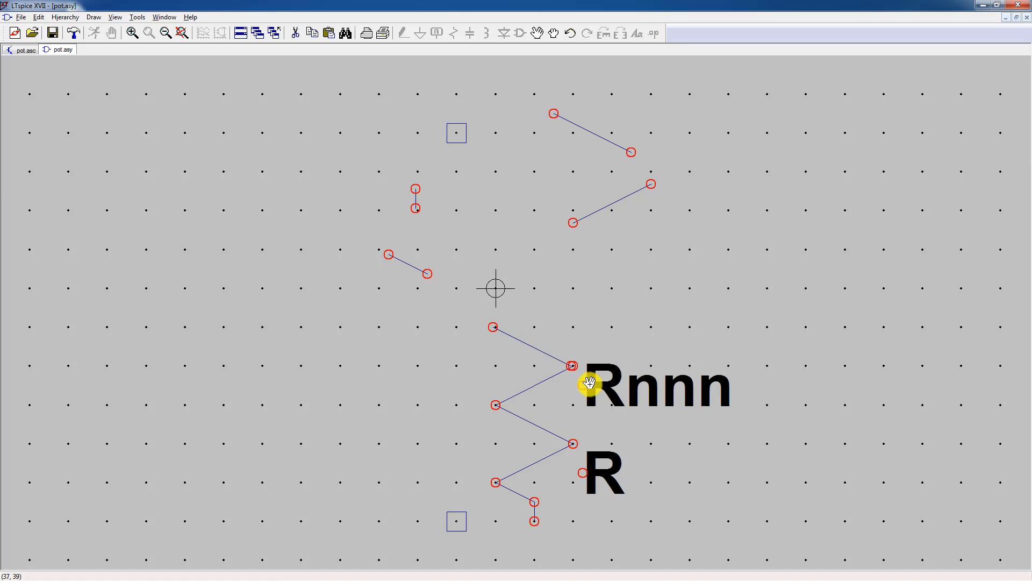
scroll(575, 378, up, 2)
scroll(580, 398, up, 1)
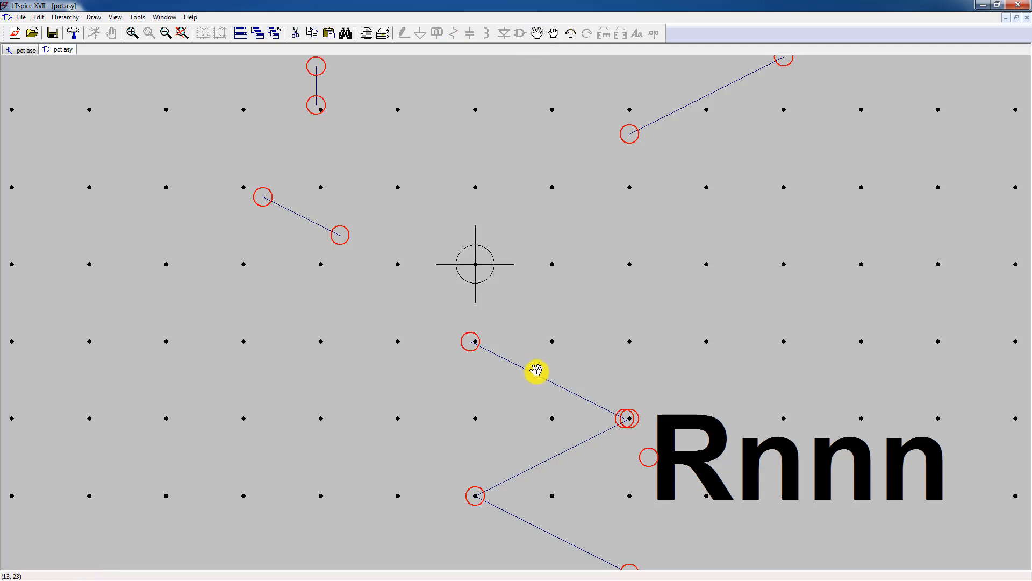
mouse_move(535, 371)
mouse_down()
mouse_move(527, 362)
mouse_move(543, 377)
mouse_up()
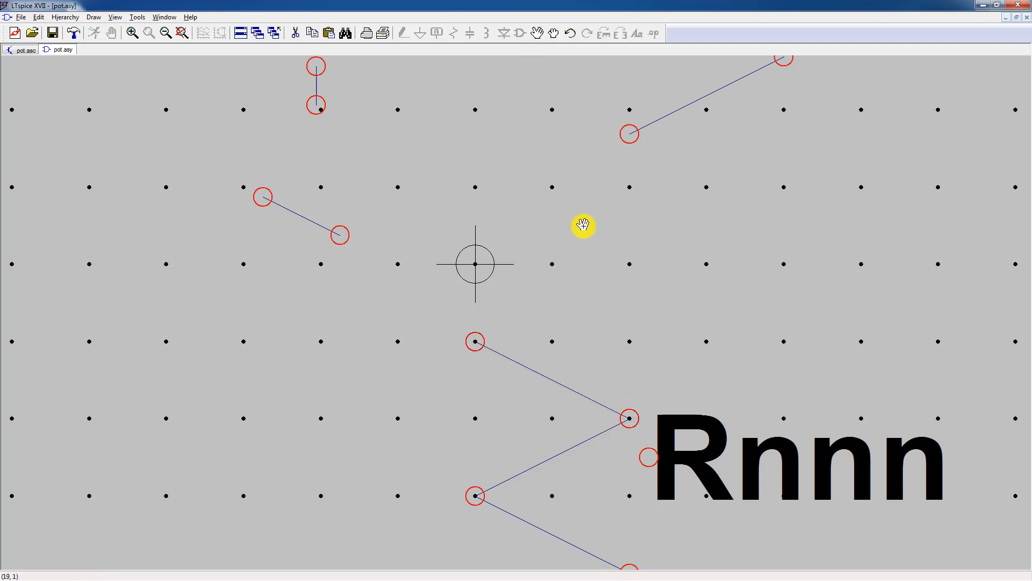
Extend the zigzag upward with the rising copied segment and the remaining falling one, joined end to end.
drag(671, 112, 520, 319)
scroll(650, 239, down, 2)
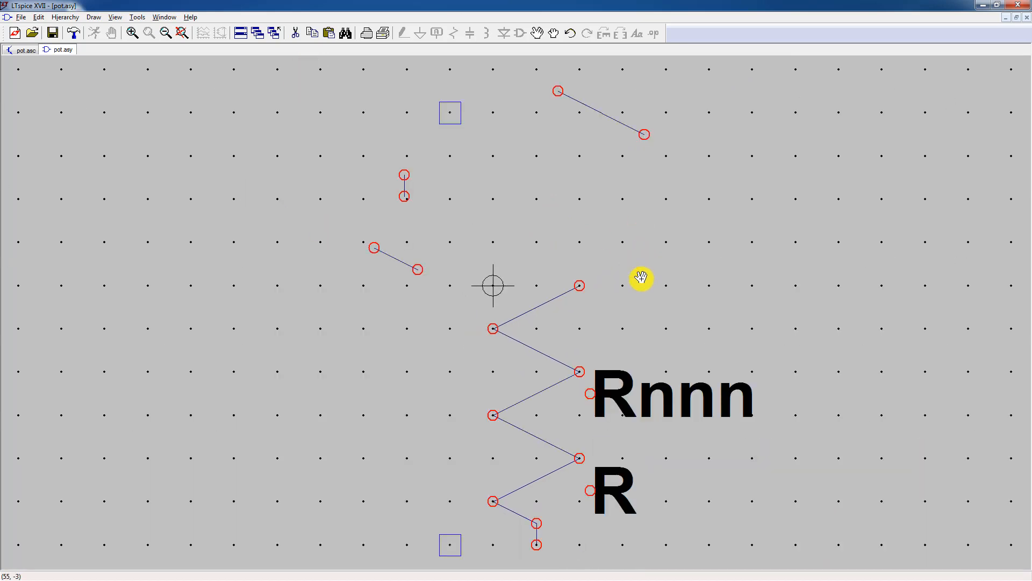
drag(623, 123, 555, 276)
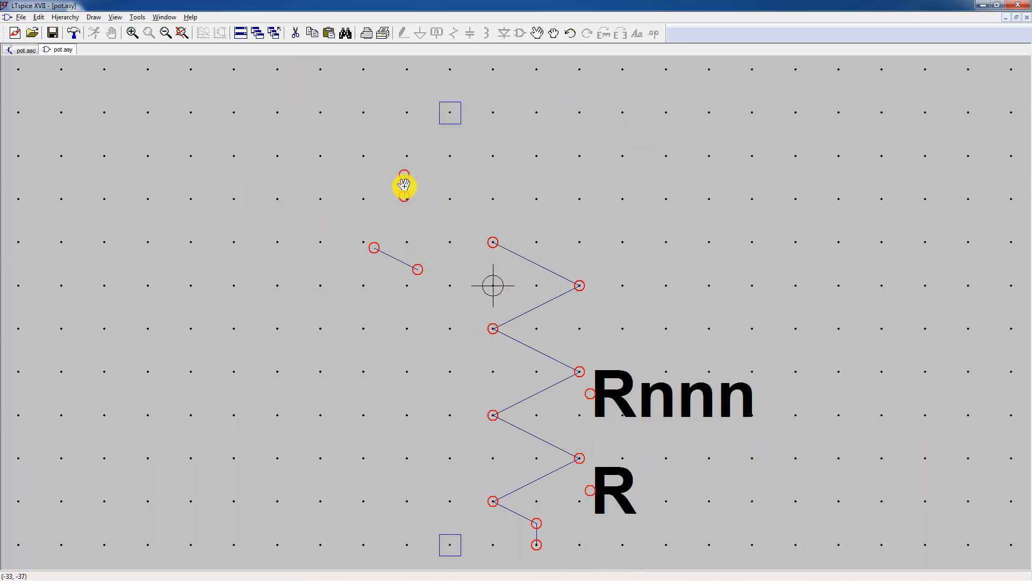
Try the vertical lead on the zigzag's upper end, then park it again and bring the short diagonal above the zigzag.
drag(403, 184, 490, 225)
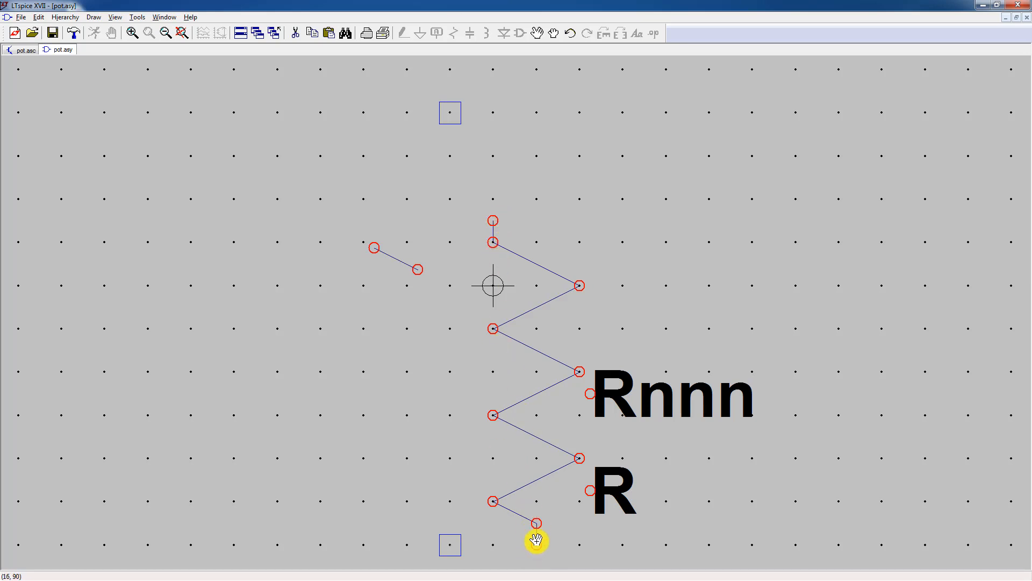
click(492, 228)
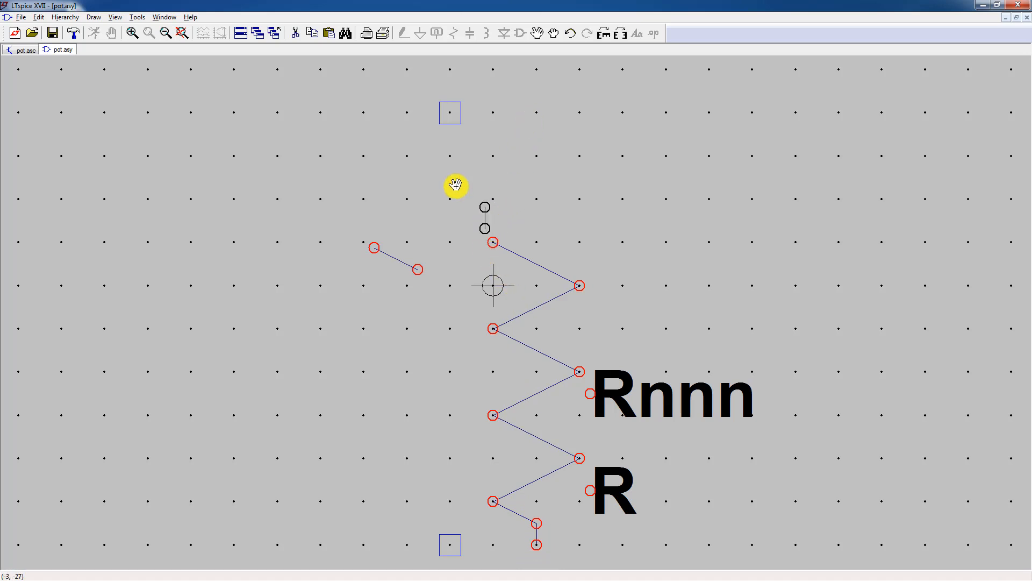
click(406, 263)
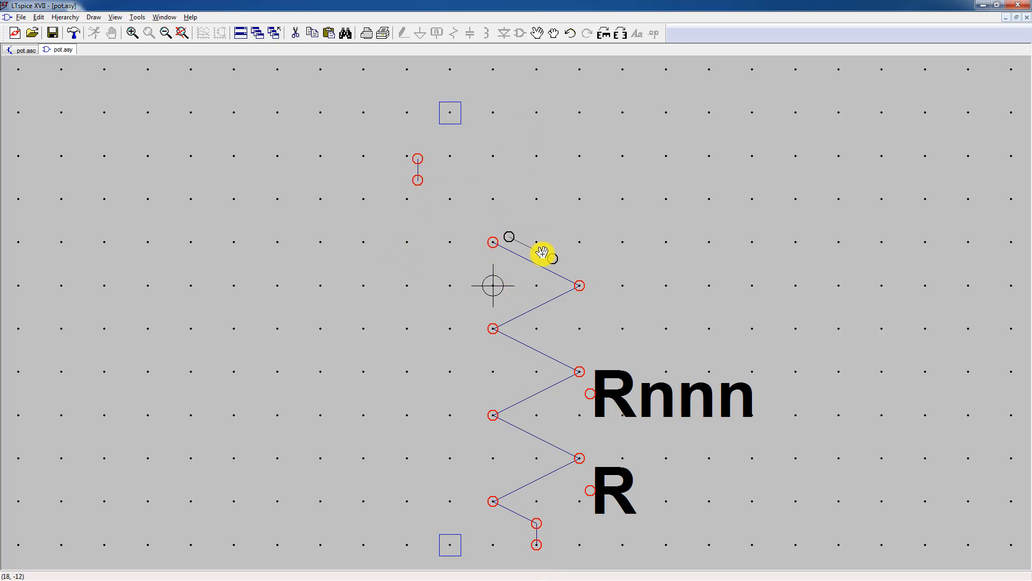
click(548, 209)
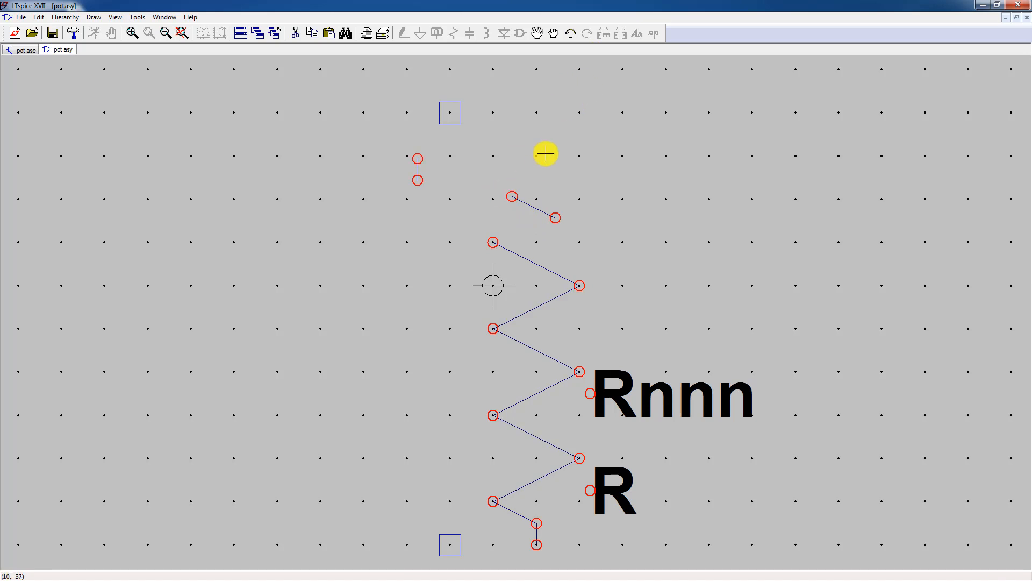
right_click(512, 197)
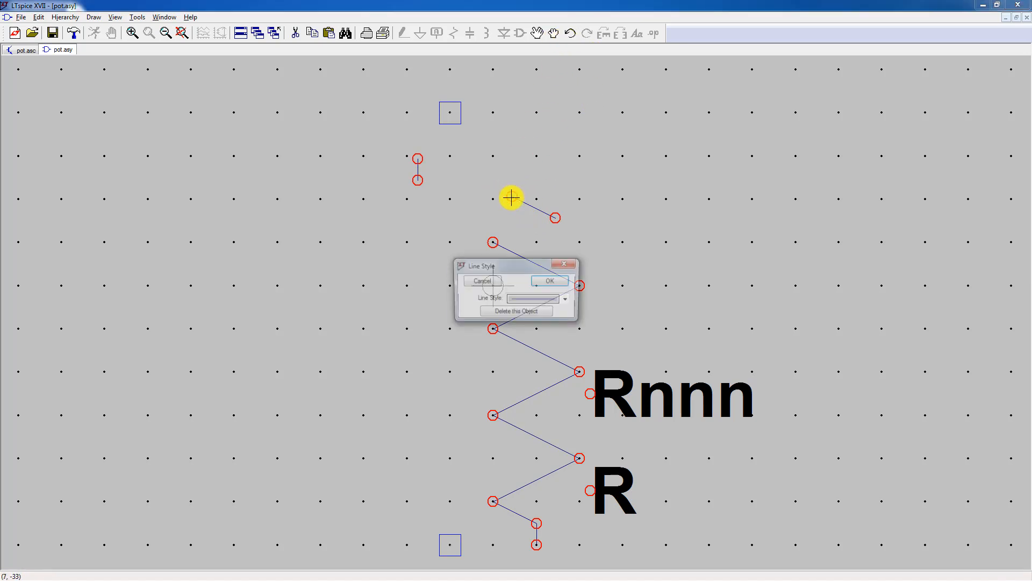
click(550, 282)
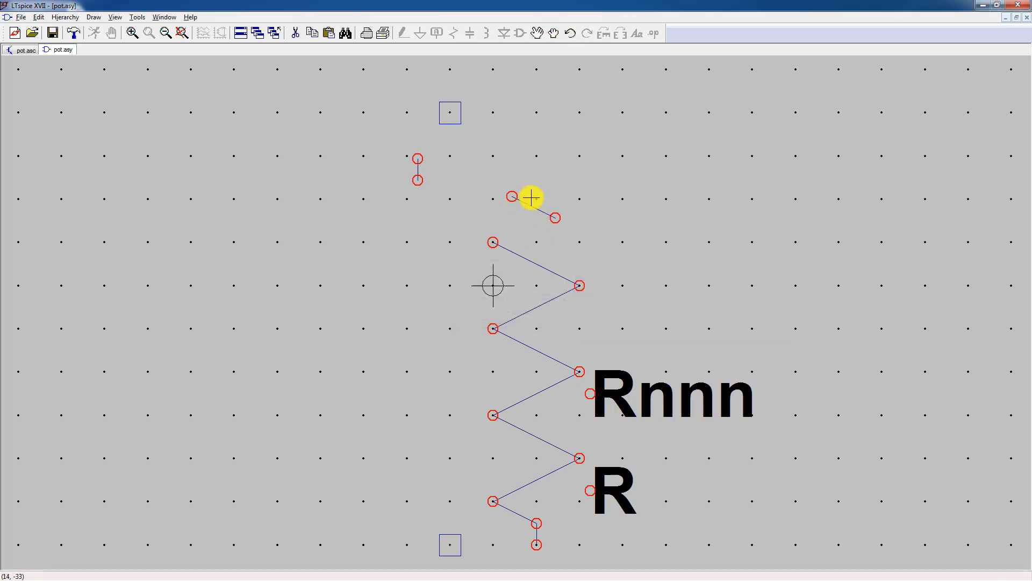
Flip the short diagonal so it rises to the right, attach it to the zigzag's upper end, and place the vertical lead on top.
click(538, 33)
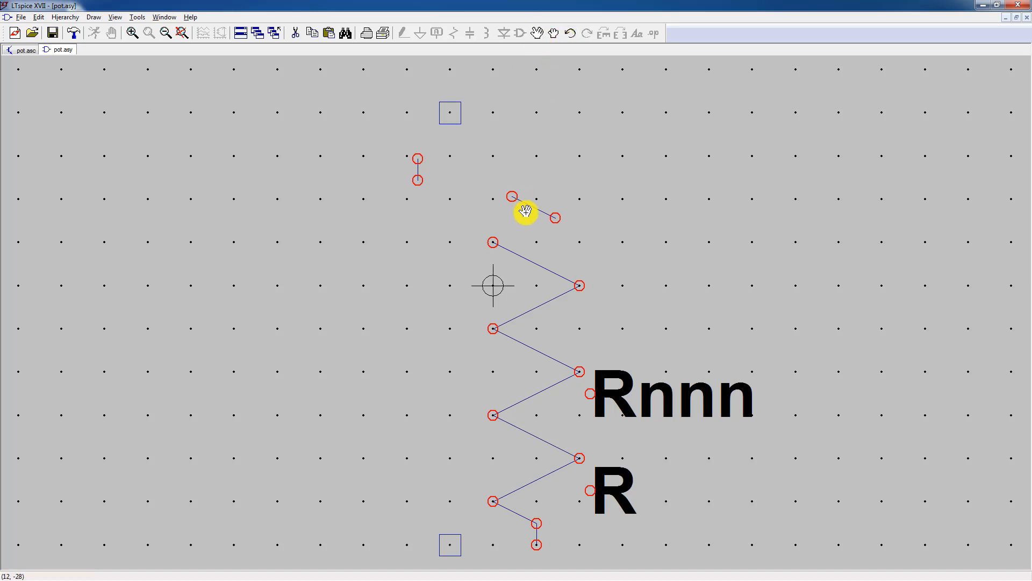
click(530, 204)
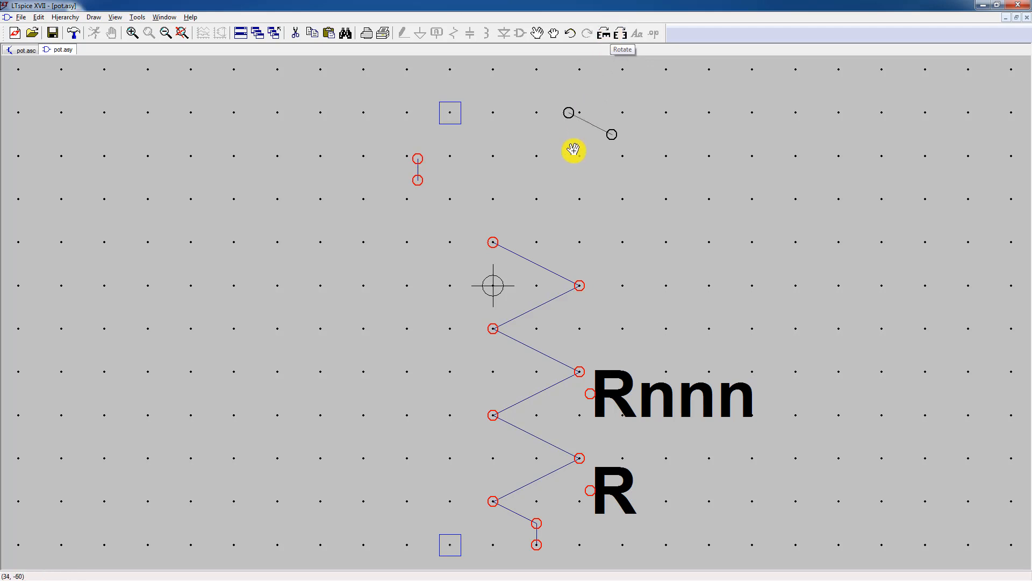
click(605, 34)
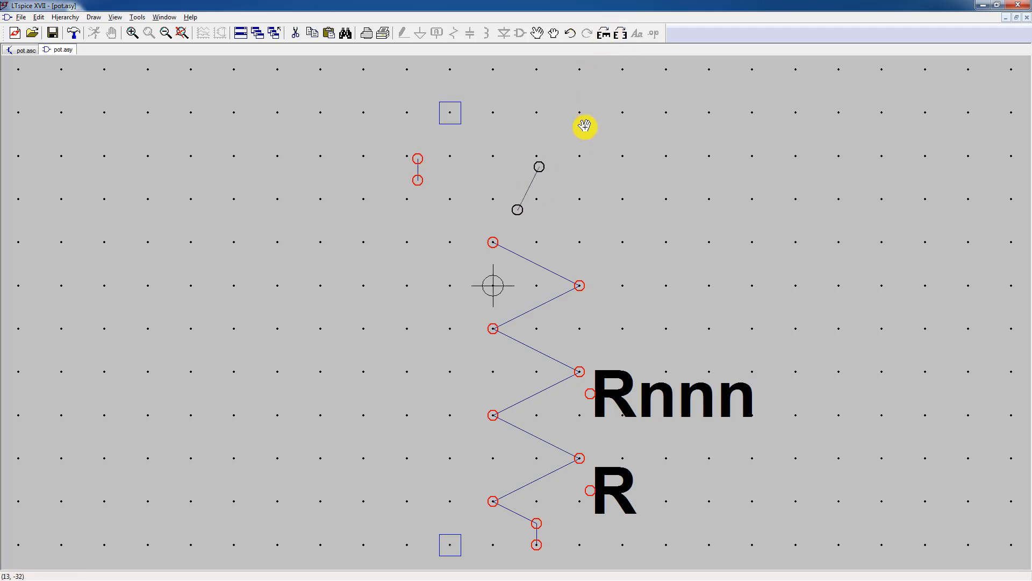
click(604, 33)
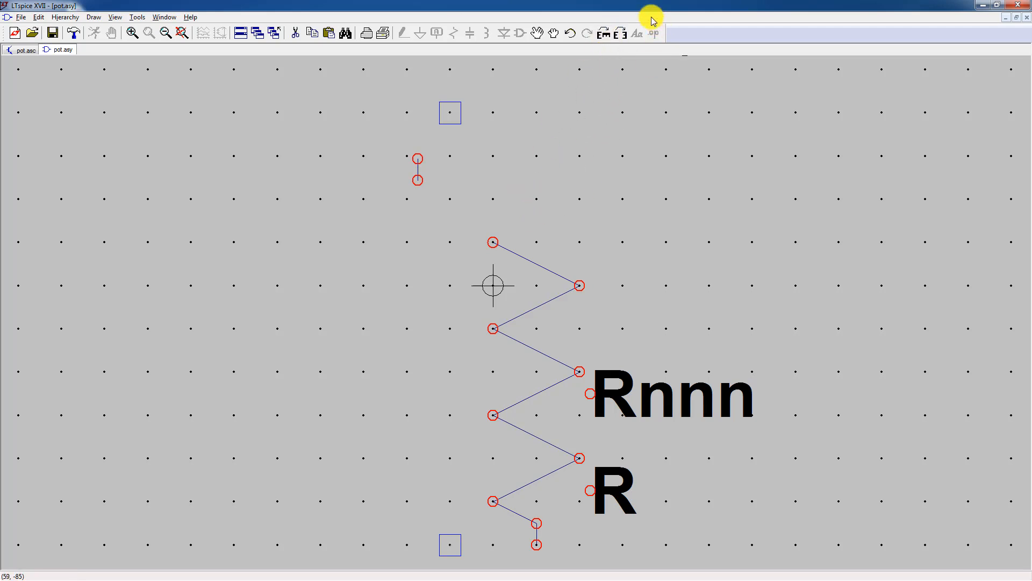
click(603, 33)
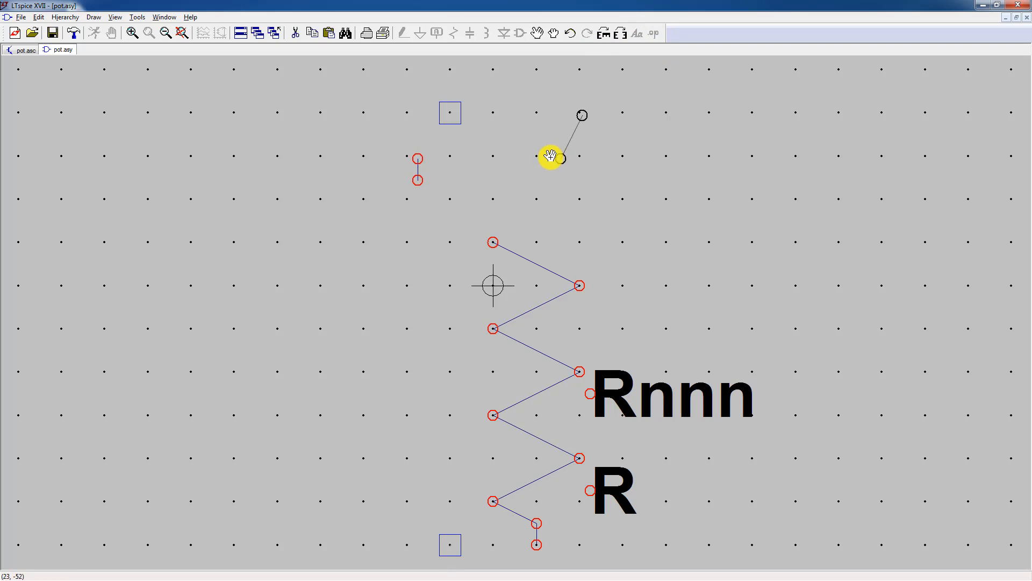
click(603, 33)
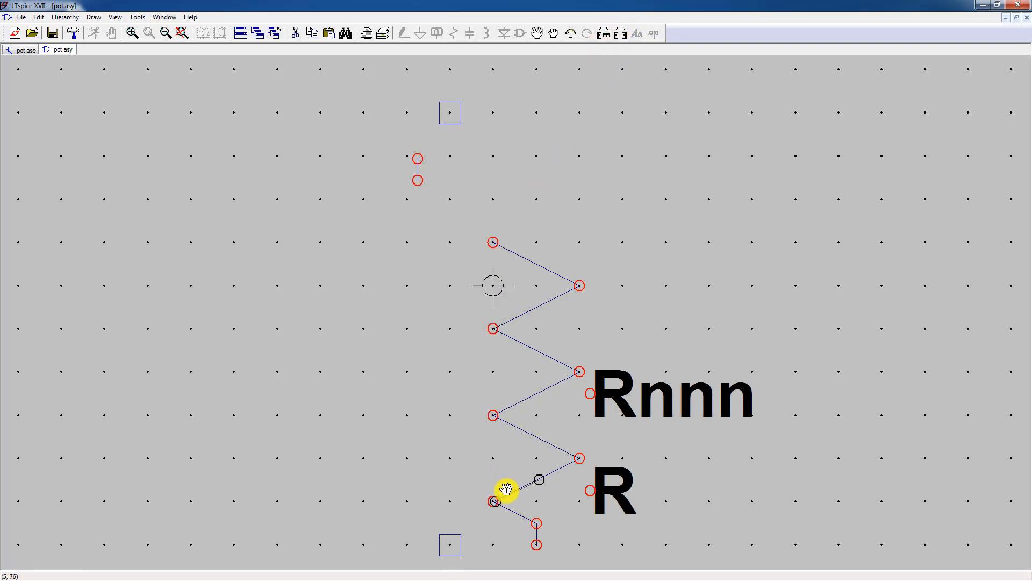
click(504, 230)
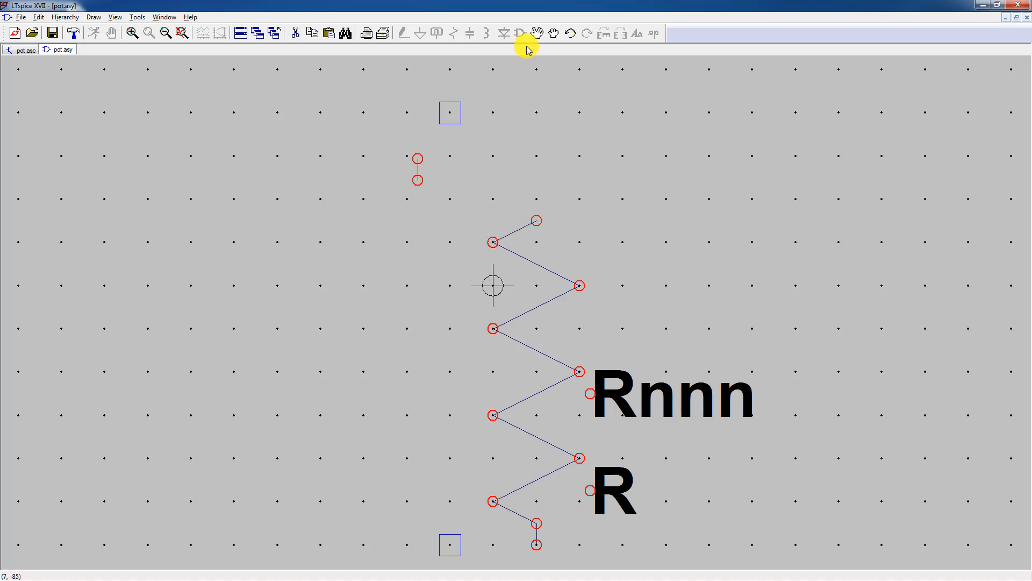
click(425, 164)
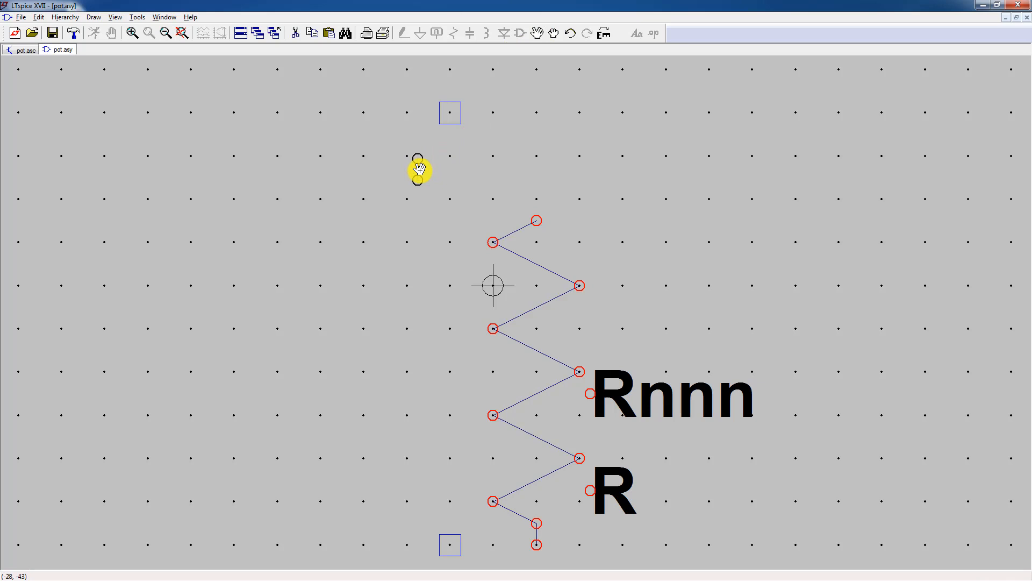
click(535, 208)
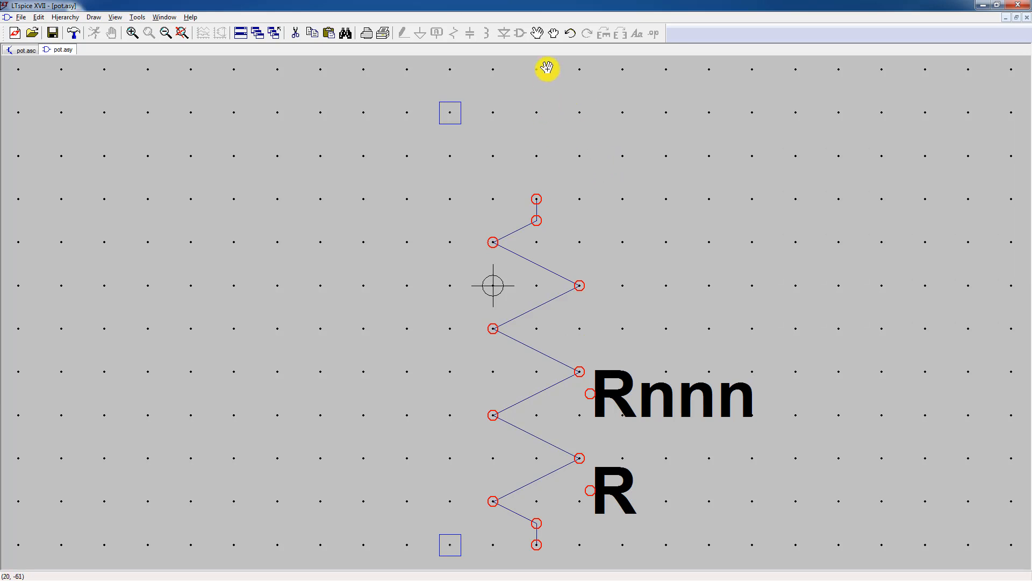
Move the Rnnn and R labels to the upper right of the zigzag, with R below Rnnn.
click(652, 392)
click(701, 156)
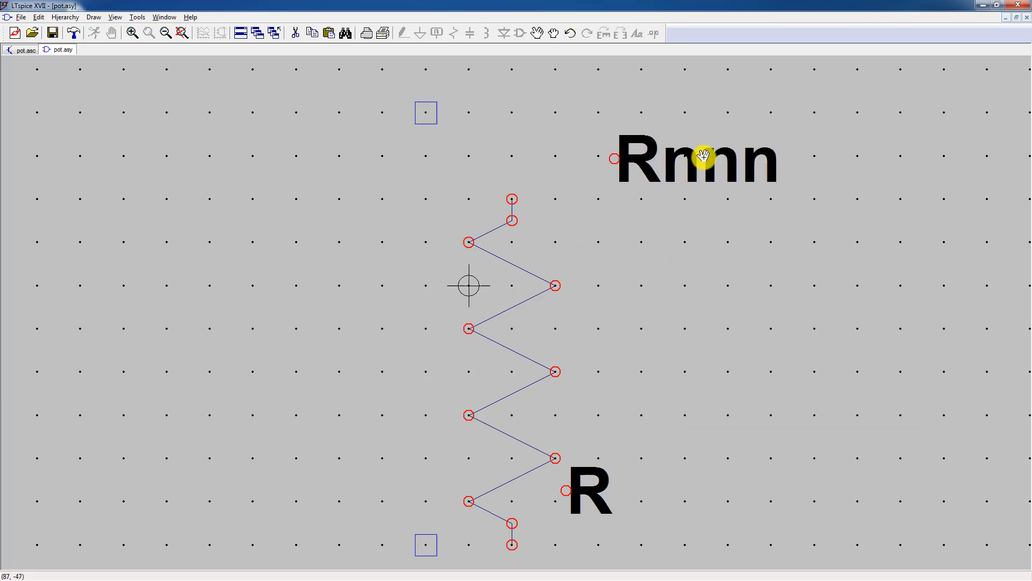
click(622, 460)
click(665, 205)
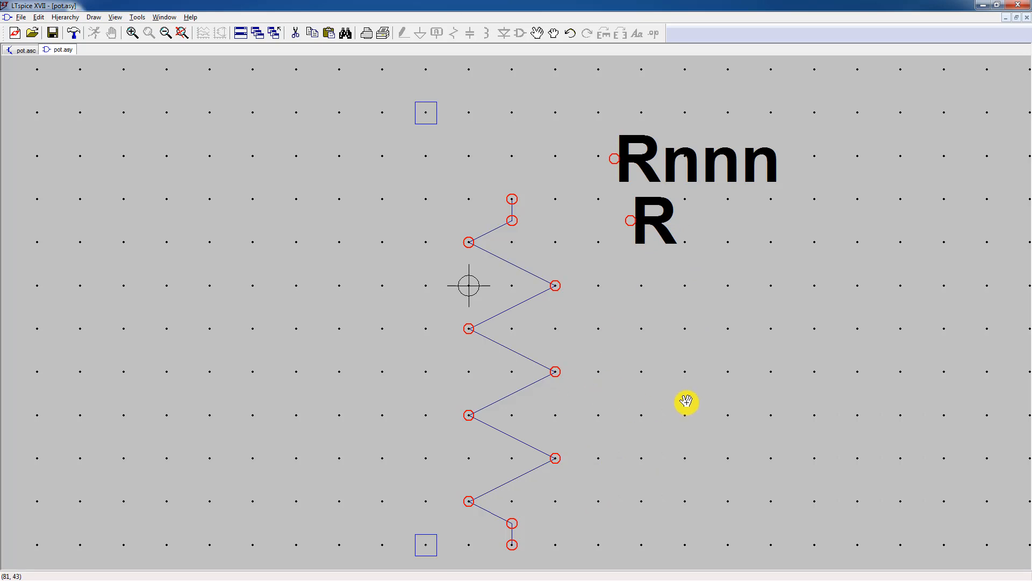
Duplicate one rising and one falling zigzag segment to form an arrowhead at the zigzag's right, pointing toward its upper half.
click(312, 33)
click(518, 391)
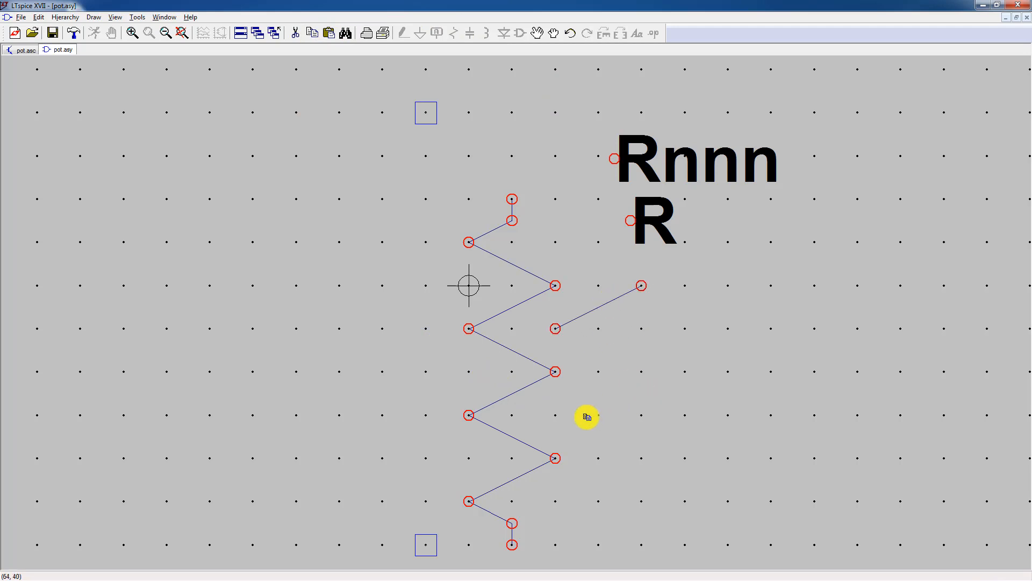
click(526, 357)
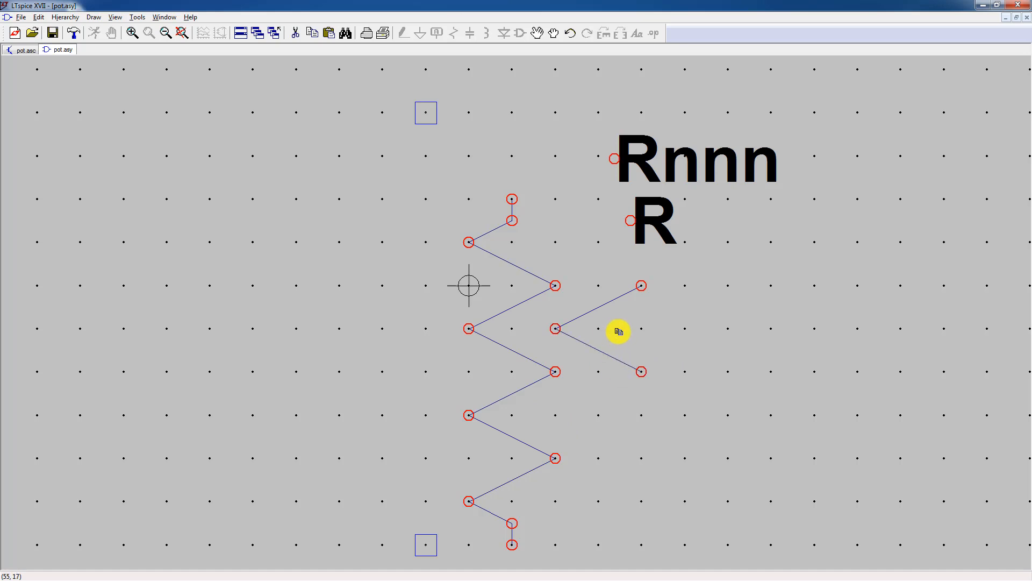
Draw the wiper as a horizontal line from the arrowhead's tip to the right, four grid spaces long.
right_click(618, 331)
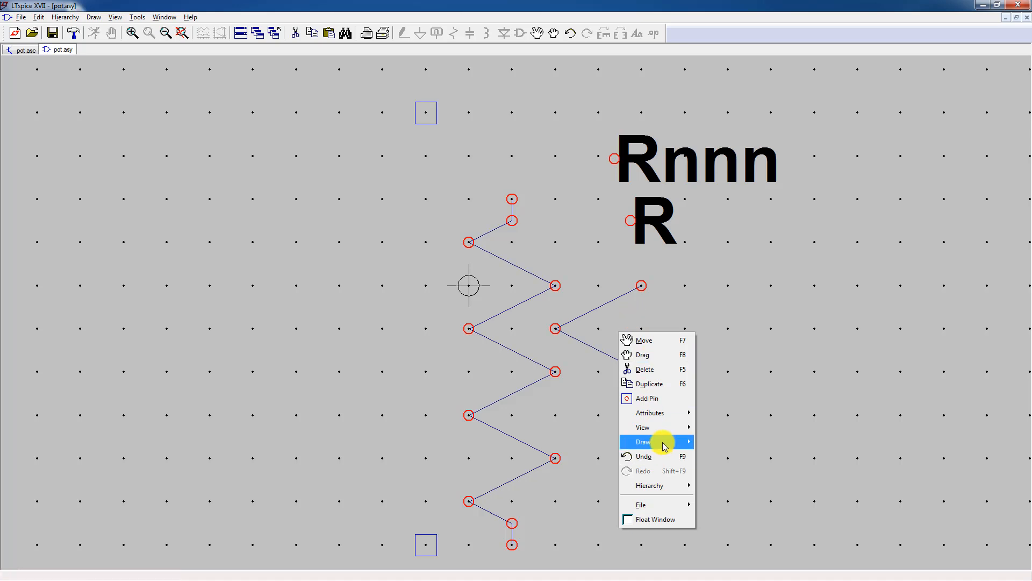
click(707, 442)
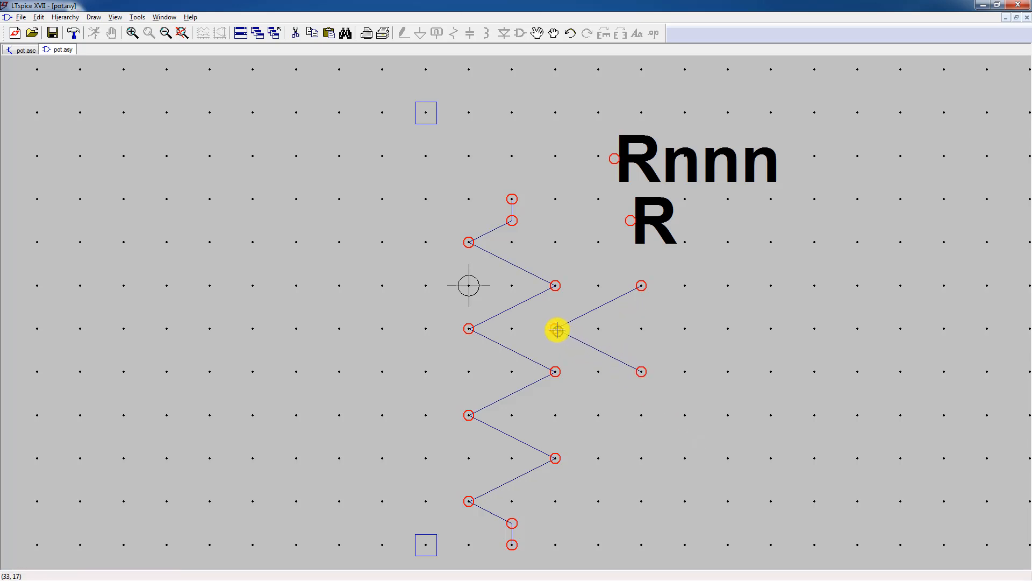
click(555, 329)
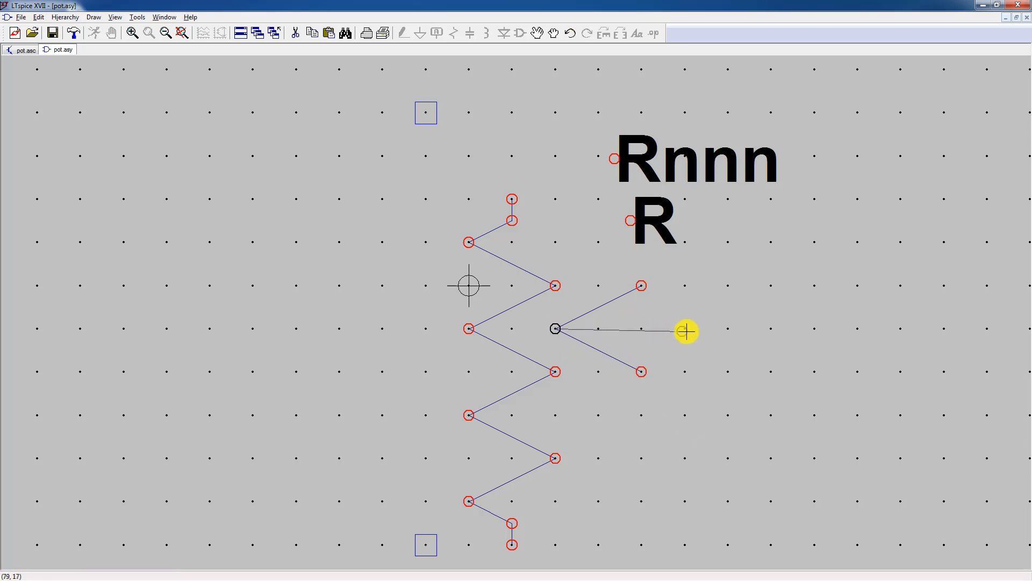
click(727, 329)
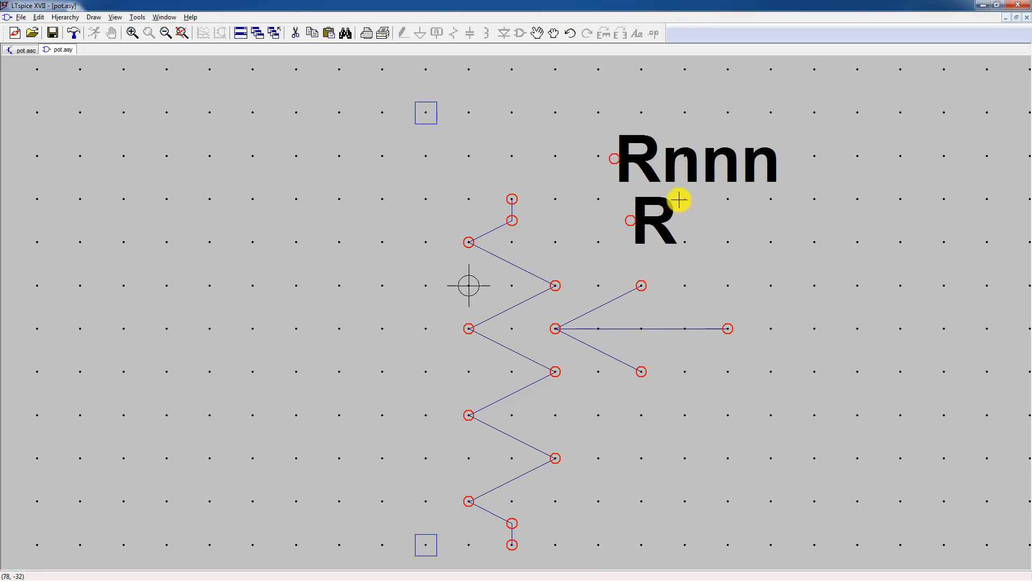
Delete the Rnnn and R labels and the two old pins left of the zigzag.
click(296, 36)
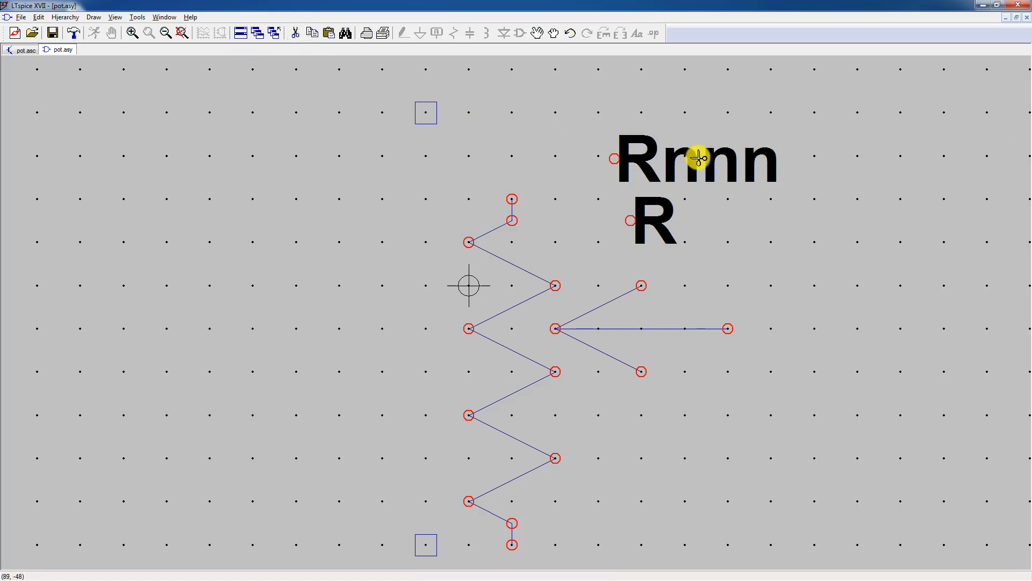
click(638, 162)
click(683, 220)
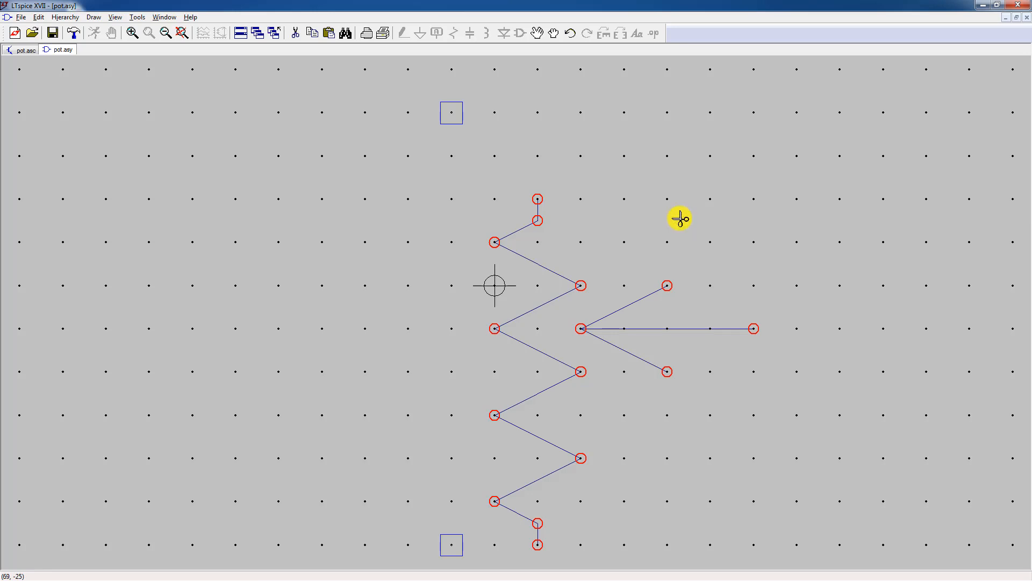
click(453, 113)
click(452, 544)
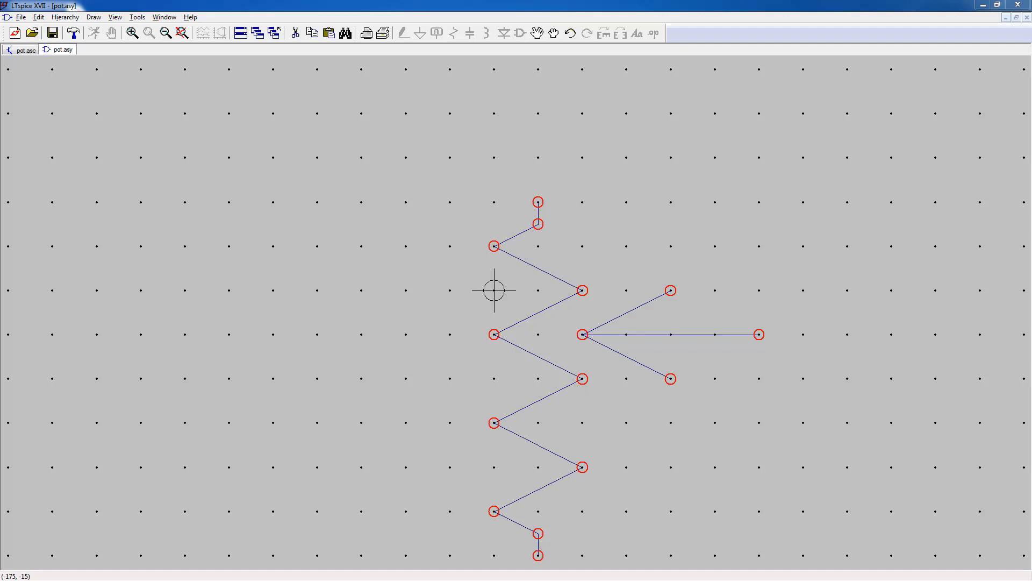
Add a pin labelled 1 with netlist order 1 and a hidden label on the zigzag's upper end.
right_click(596, 178)
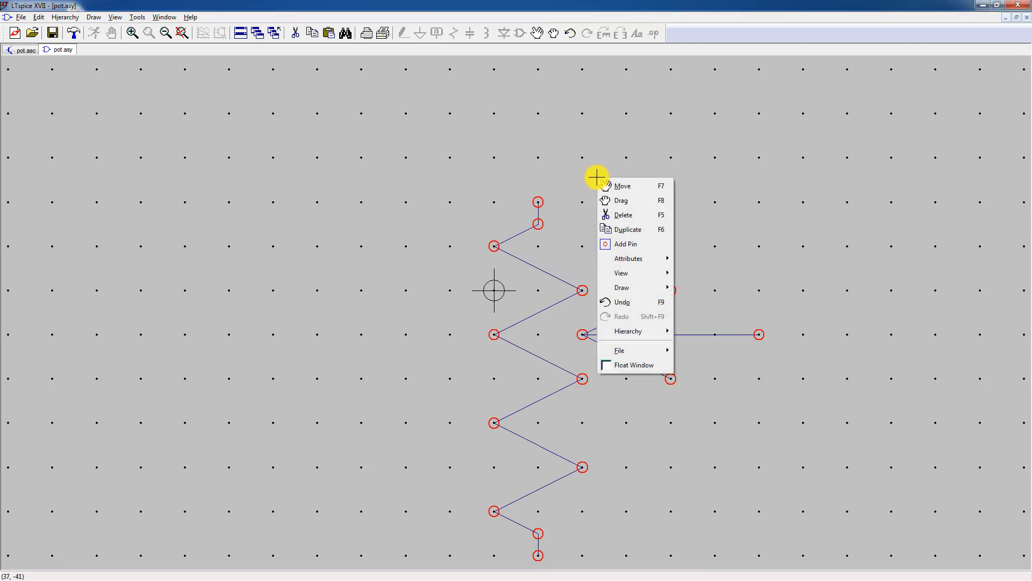
click(626, 249)
click(576, 159)
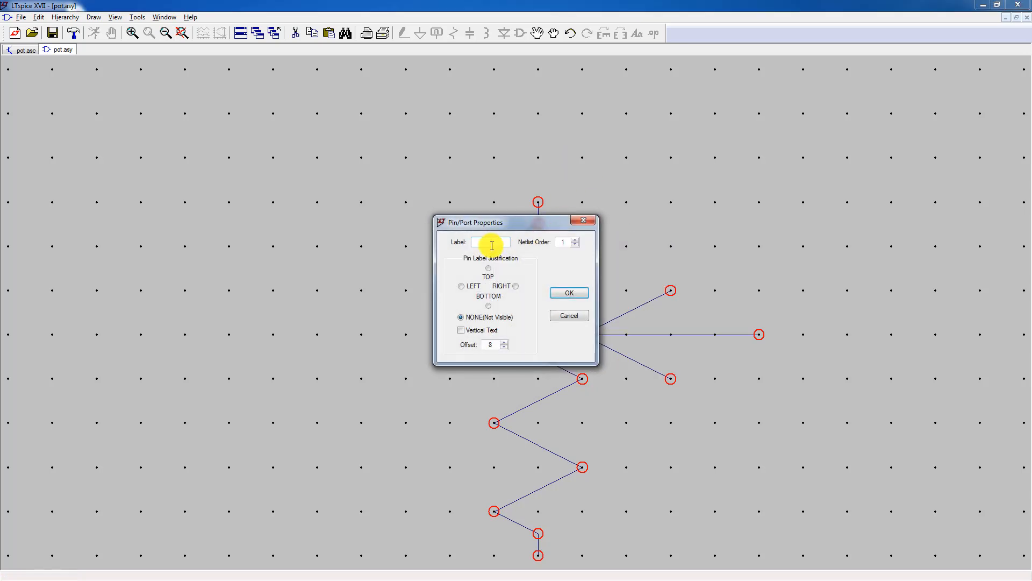
text(1)
click(570, 295)
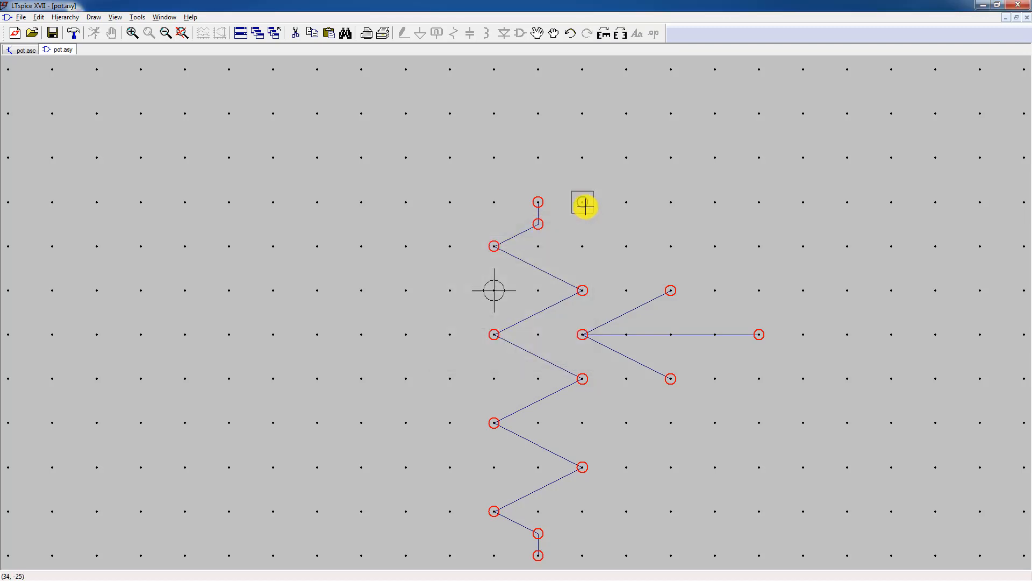
click(539, 214)
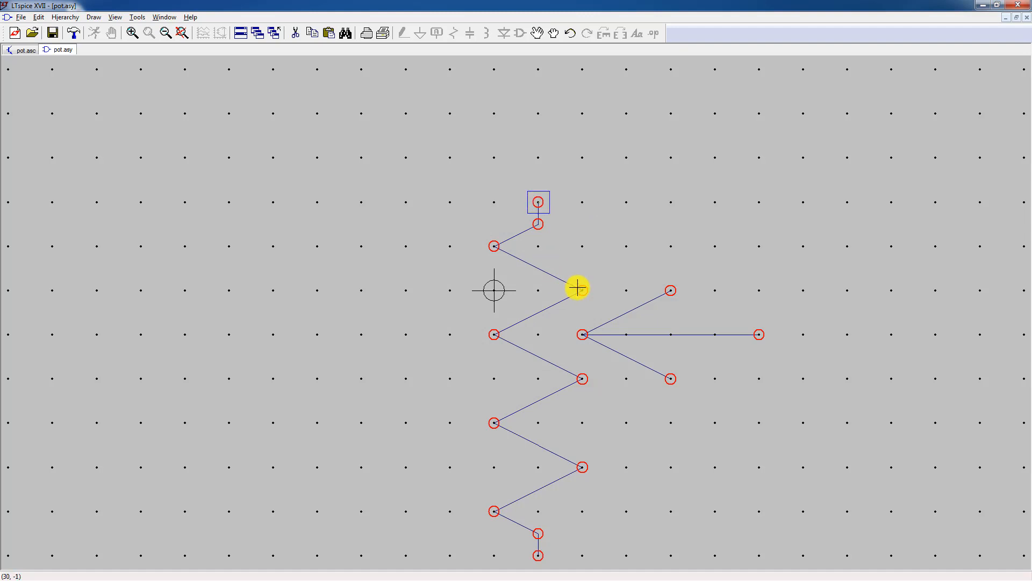
Add the pin with netlist order 2 and a hidden label on the outer end of the wiper line.
right_click(619, 170)
click(636, 236)
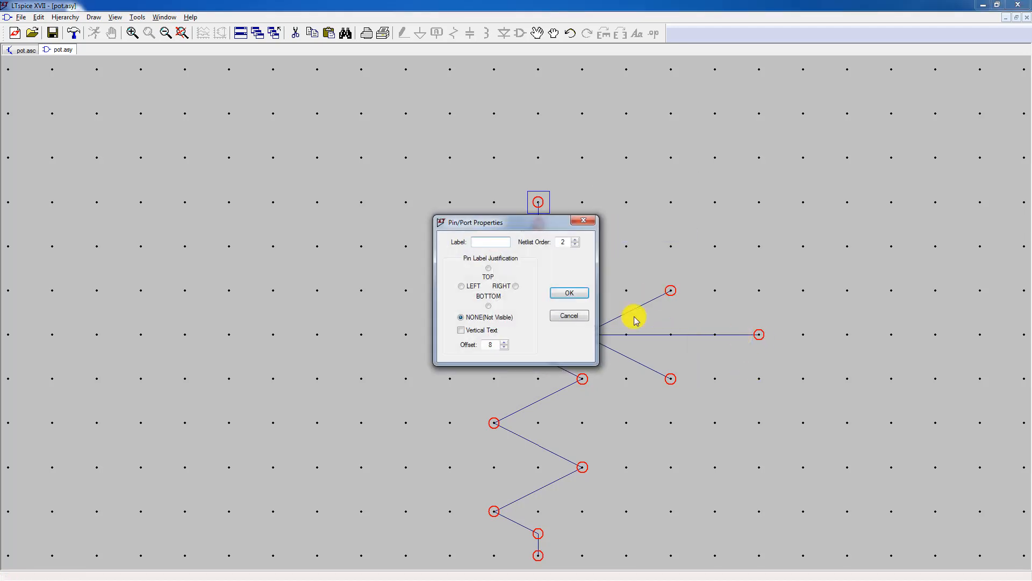
key(Return)
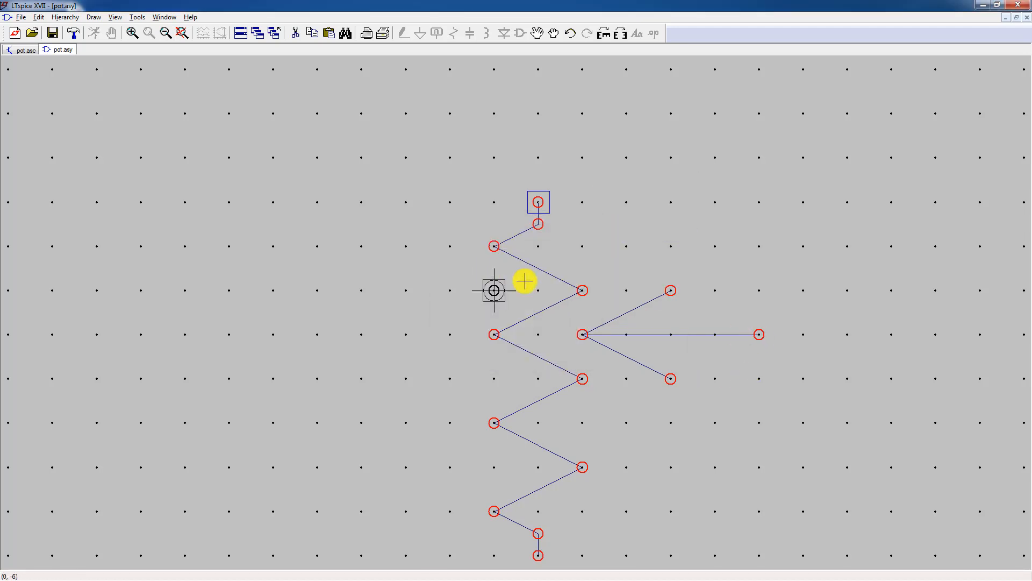
click(758, 333)
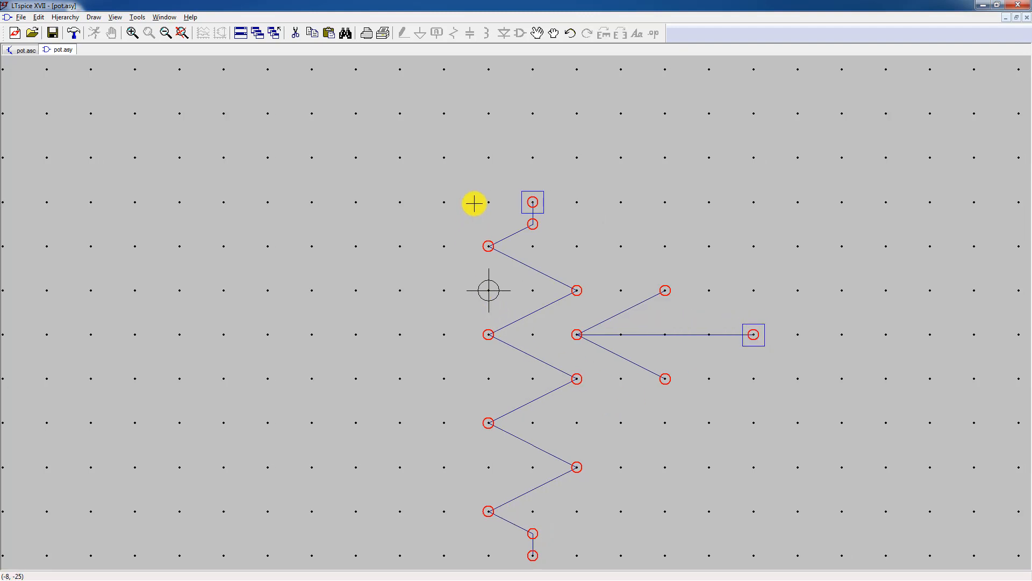
Add a pin labelled 3 with netlist order 3 and a hidden label on the zigzag's lower end.
right_click(639, 448)
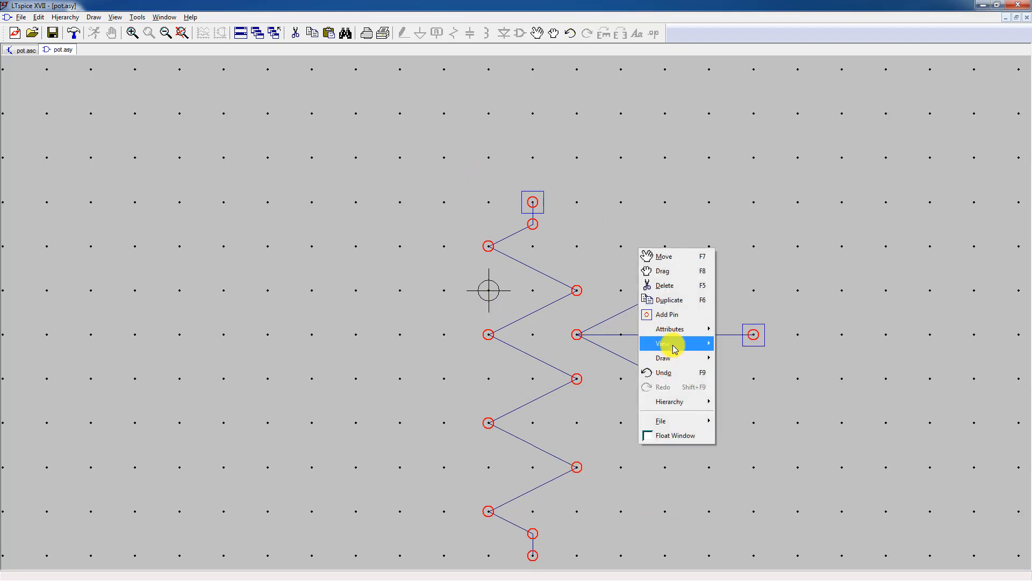
click(668, 314)
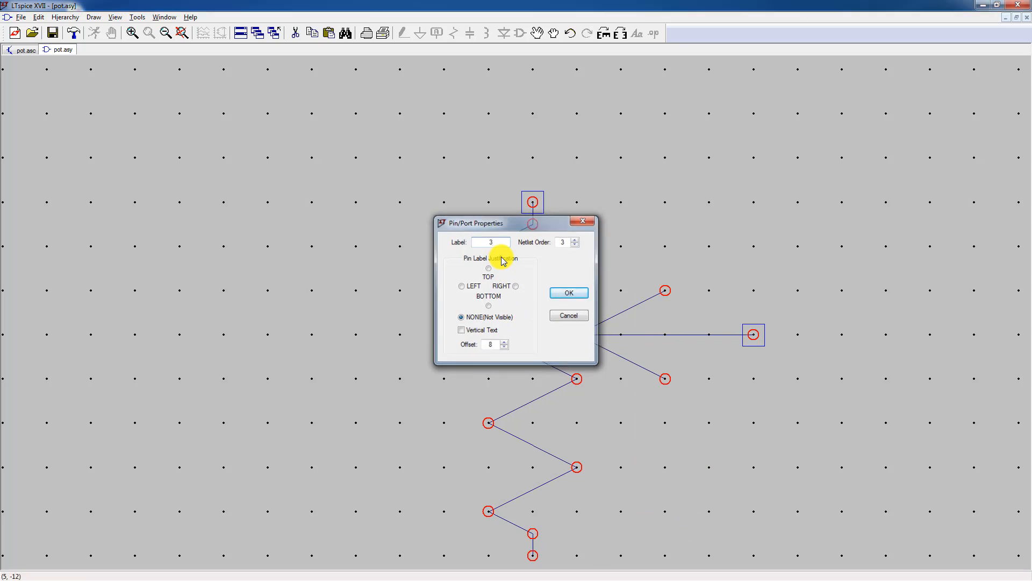
key(Return)
click(534, 565)
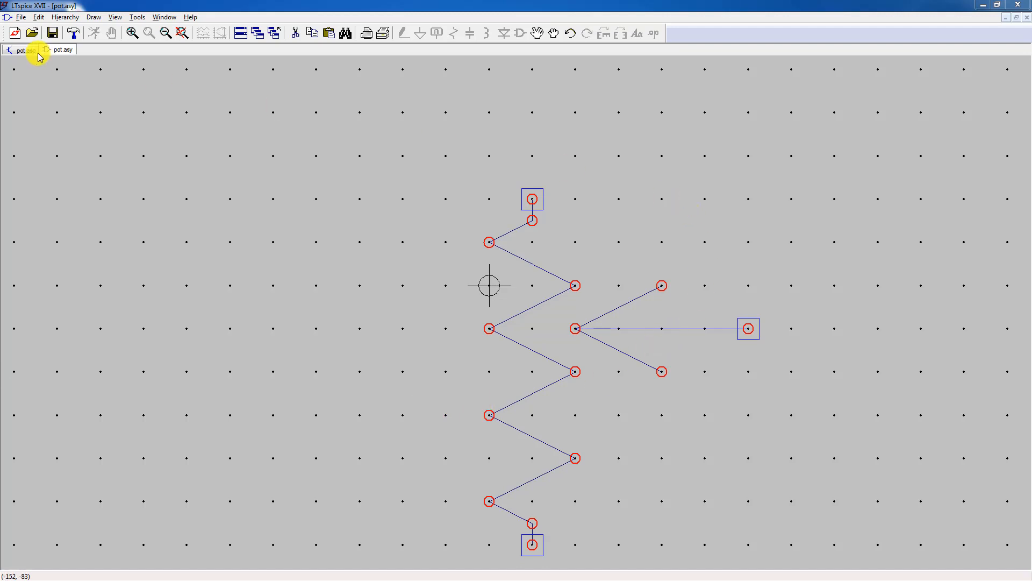
Open the symbol's attributes for editing and clear the Prefix value.
click(37, 18)
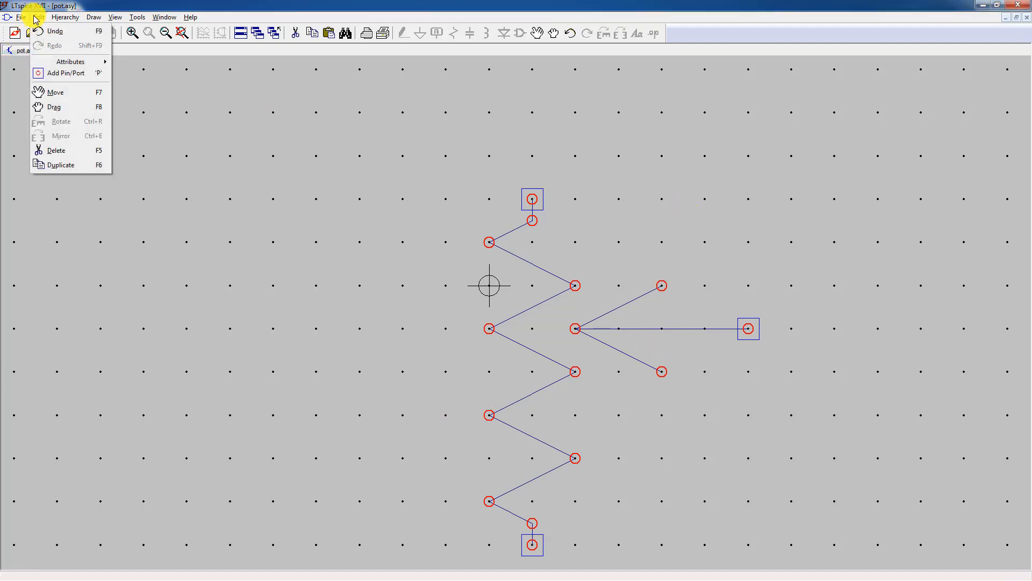
mouse_move(66, 64)
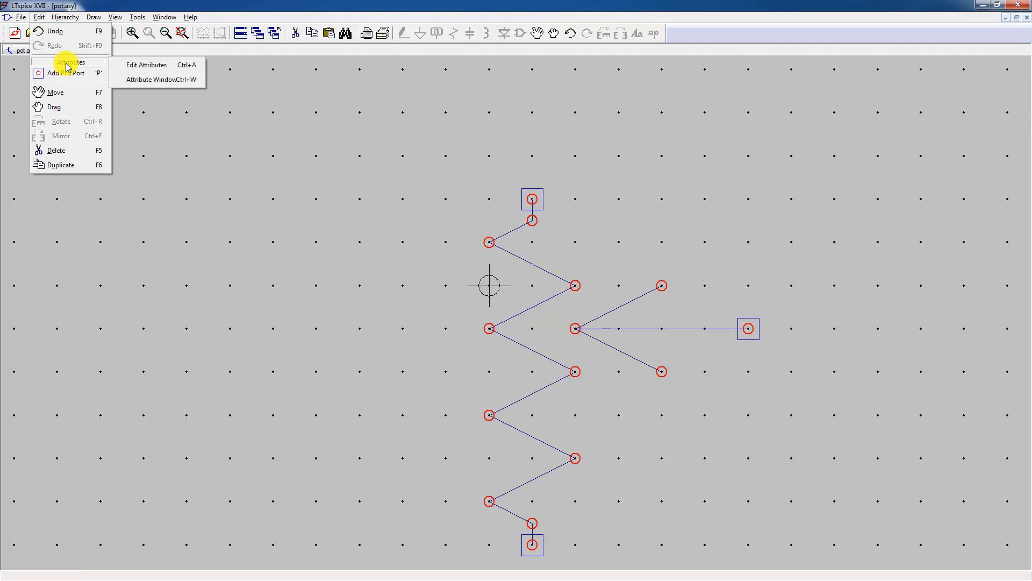
click(157, 66)
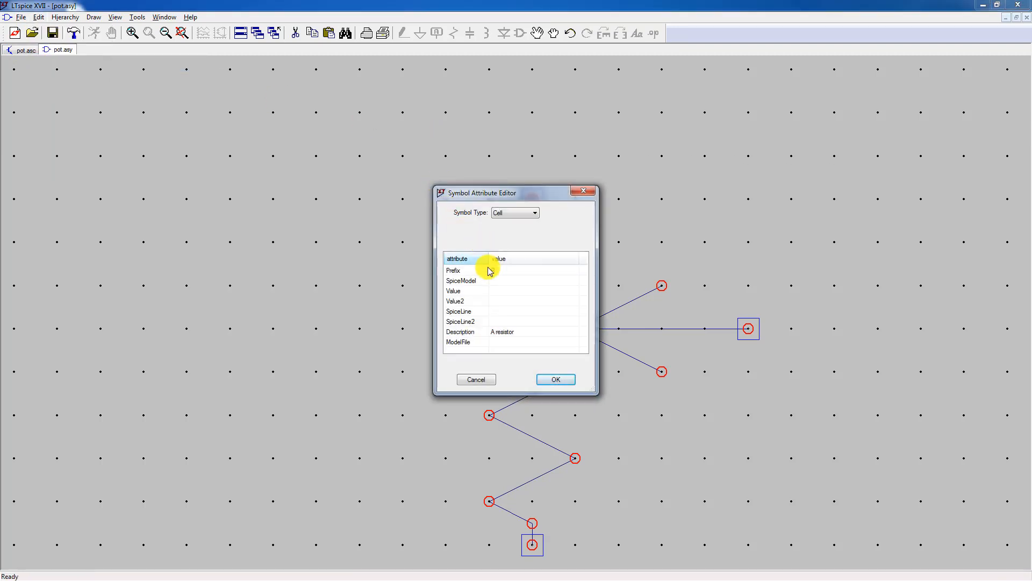
drag(514, 193, 368, 106)
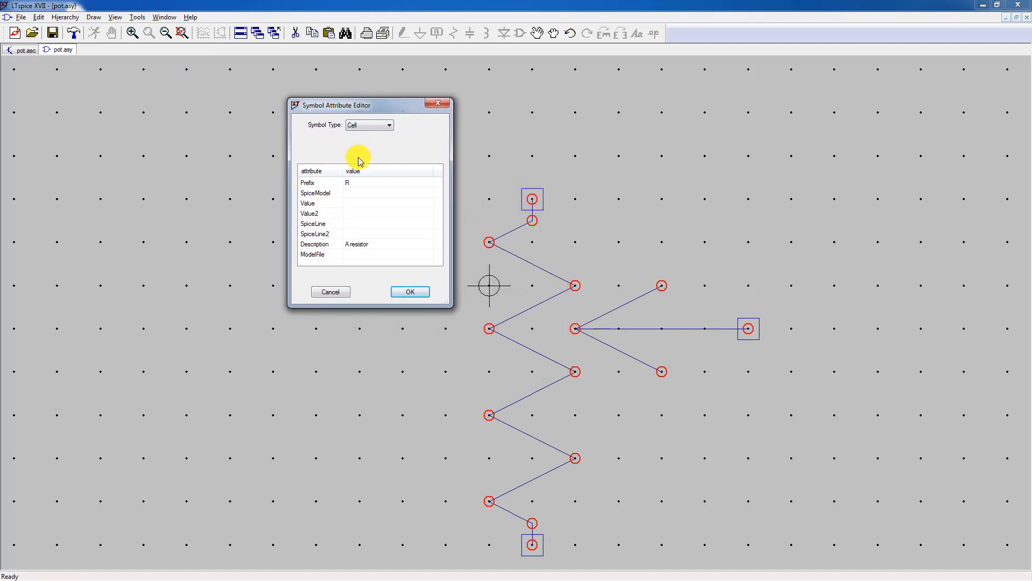
click(358, 183)
click(357, 183)
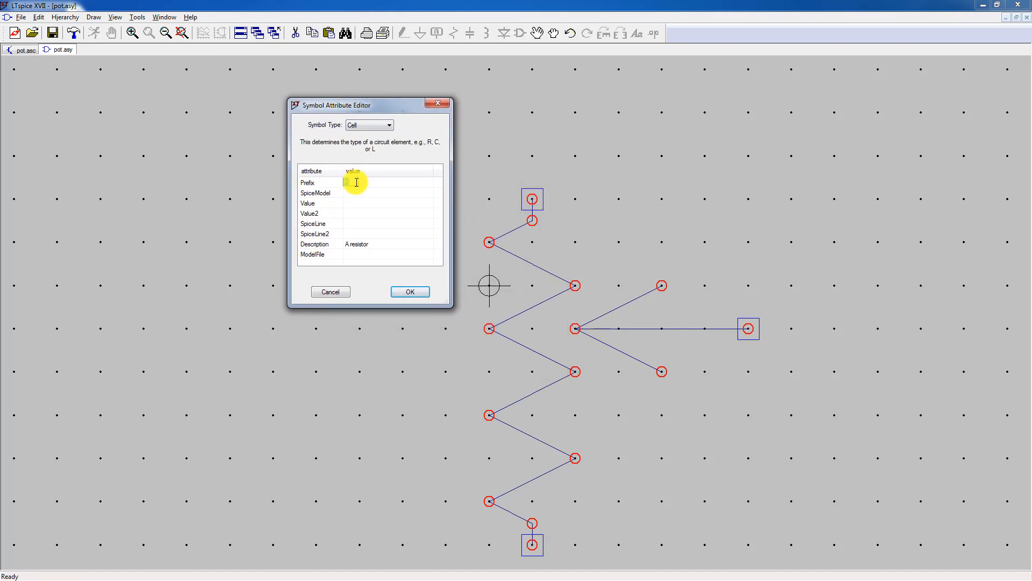
key(BackSpace)
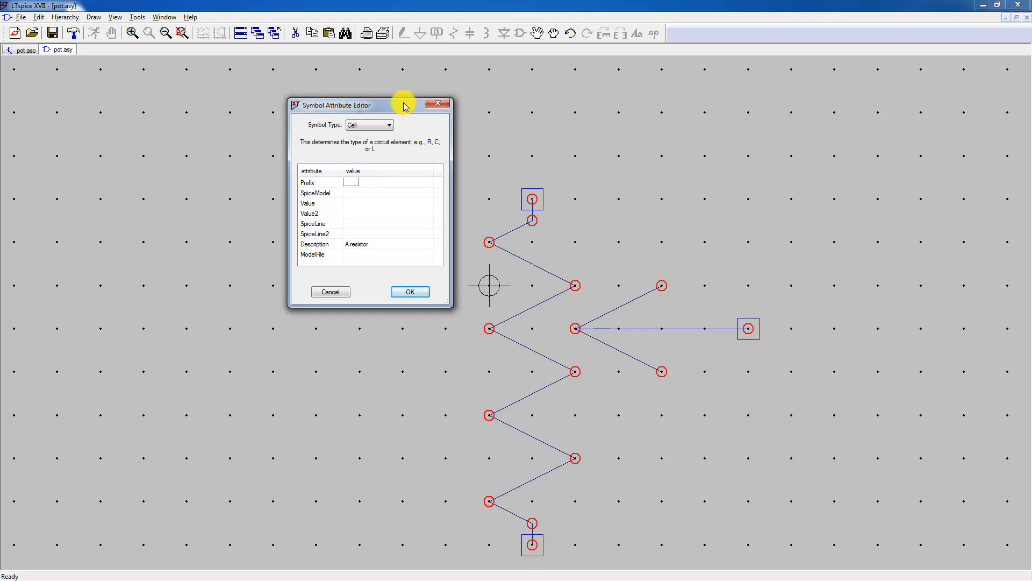
drag(404, 106, 414, 107)
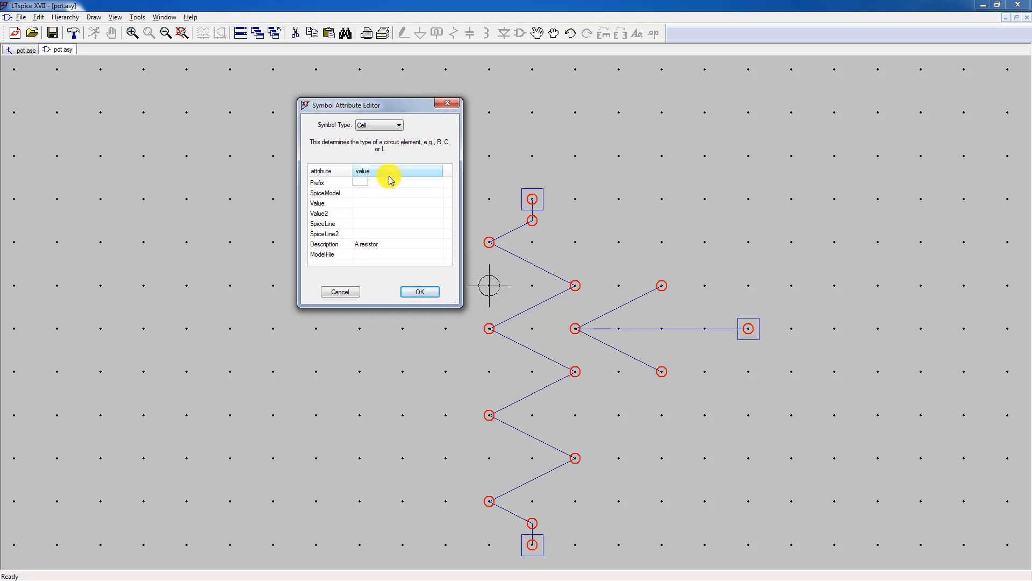
Set the symbol's SpiceLine attribute to R=10K Val=50.
click(369, 223)
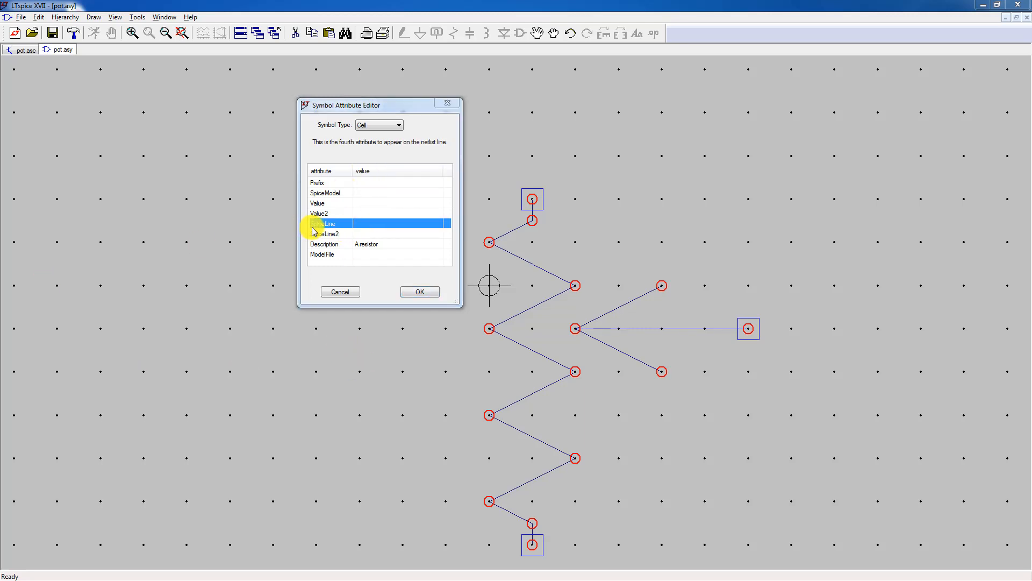
click(360, 223)
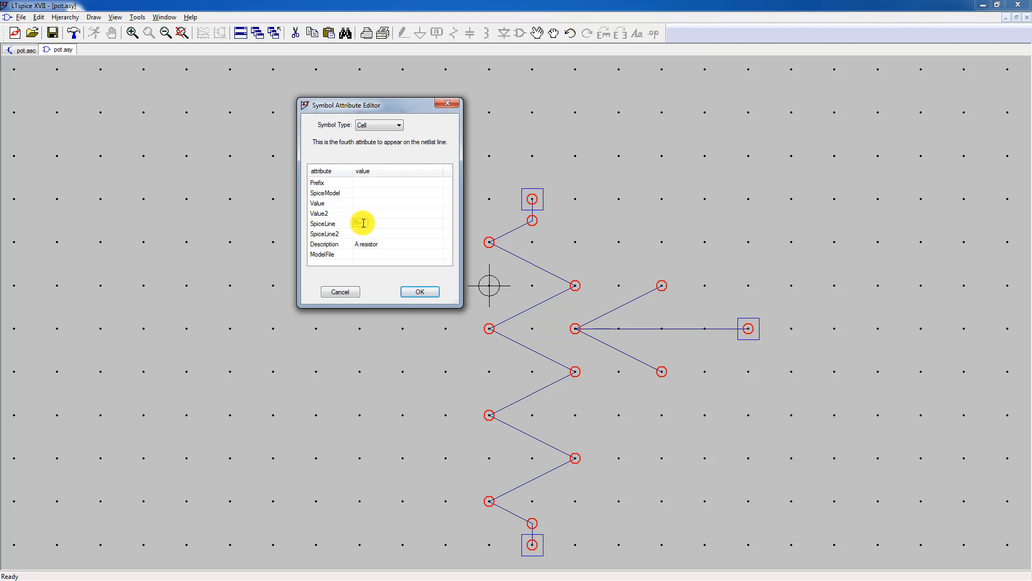
text(1k)
text(K)
text(W)
text(a)
text(l=50)
Set the symbol's description to Potentiomètre and accept the attribute changes.
click(376, 244)
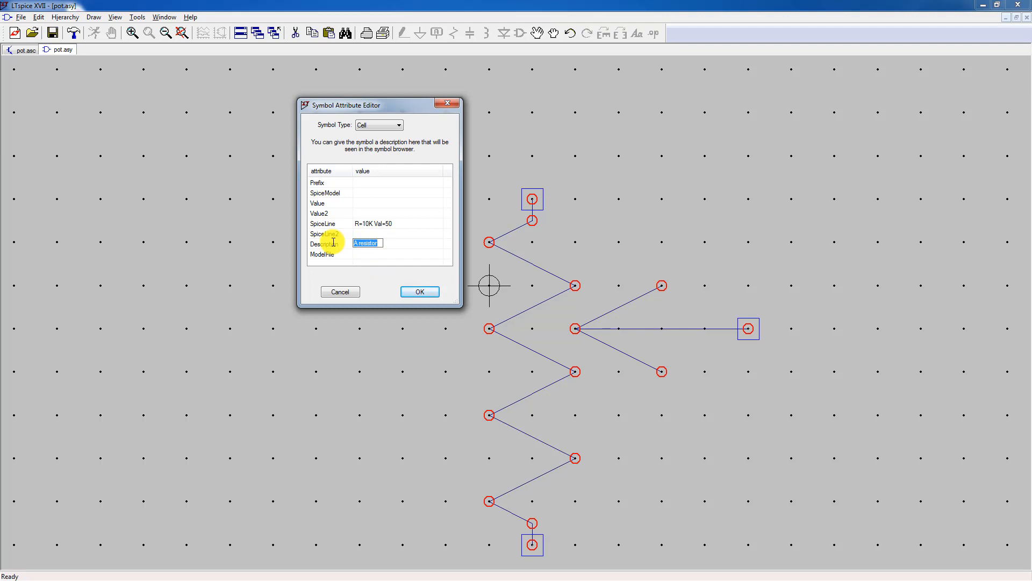
text(Potentiomètre)
click(415, 291)
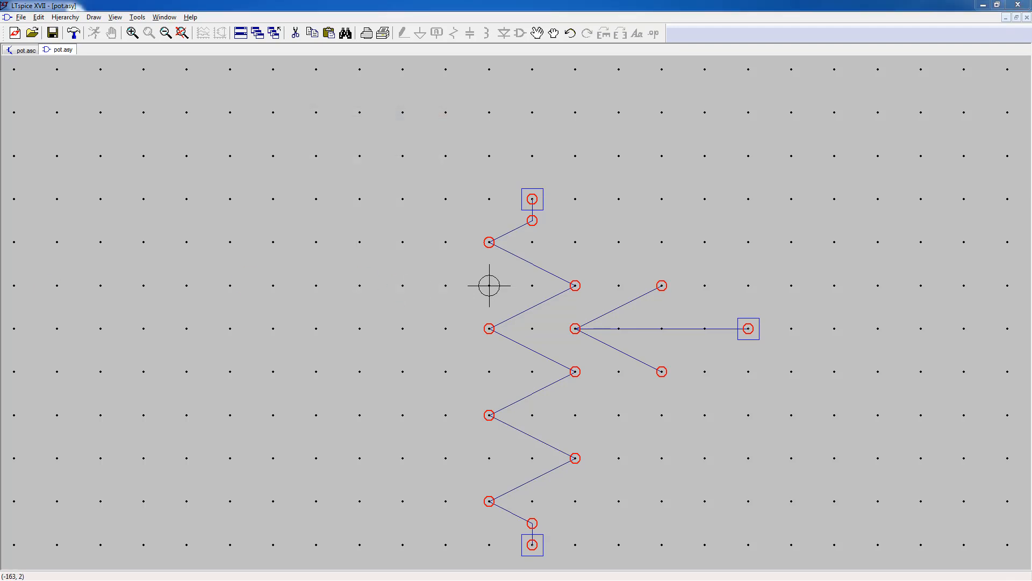
Add an InstName attribute window to the symbol and place it just right of the upper pin.
click(39, 17)
mouse_move(66, 60)
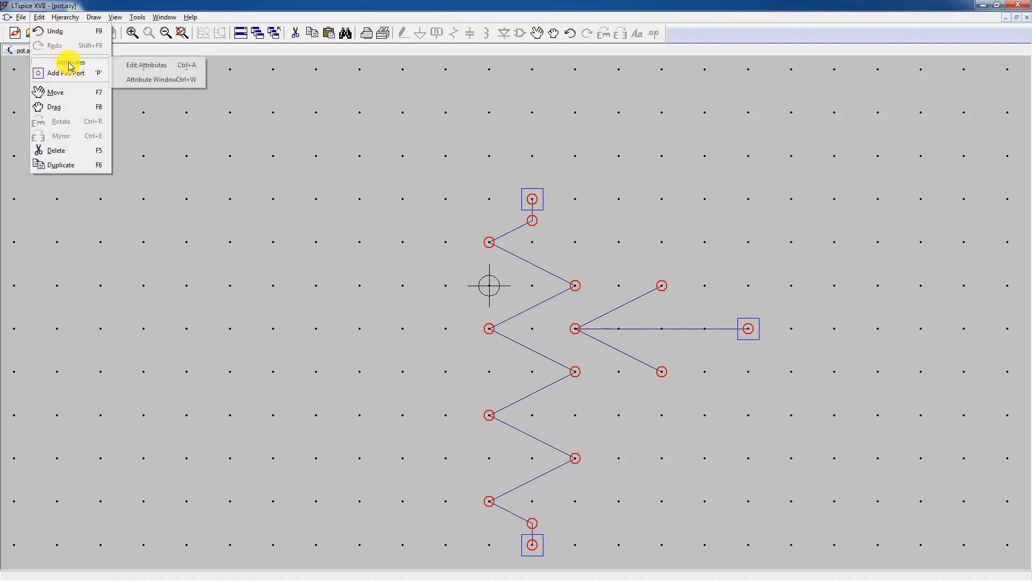
click(138, 86)
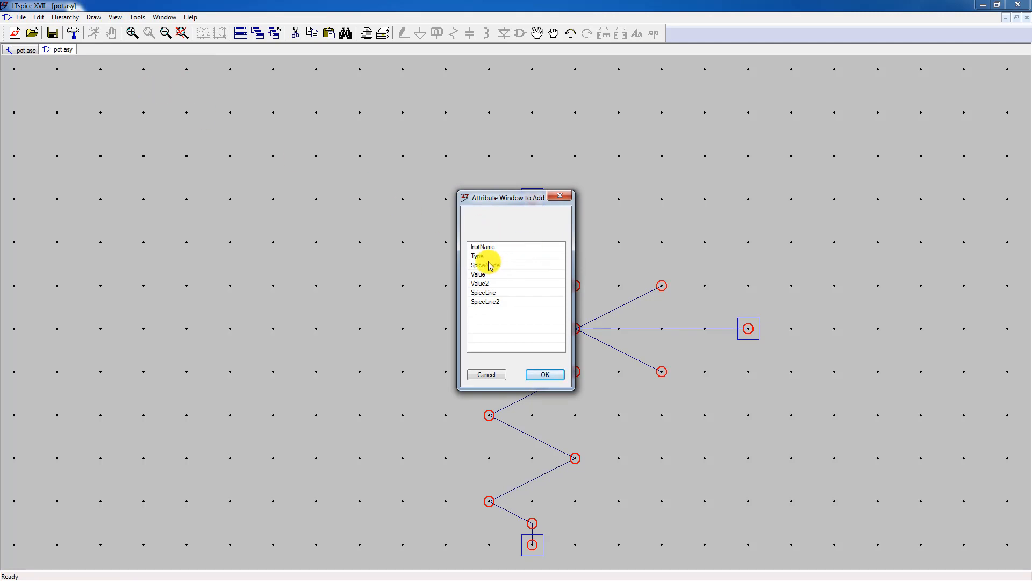
click(482, 247)
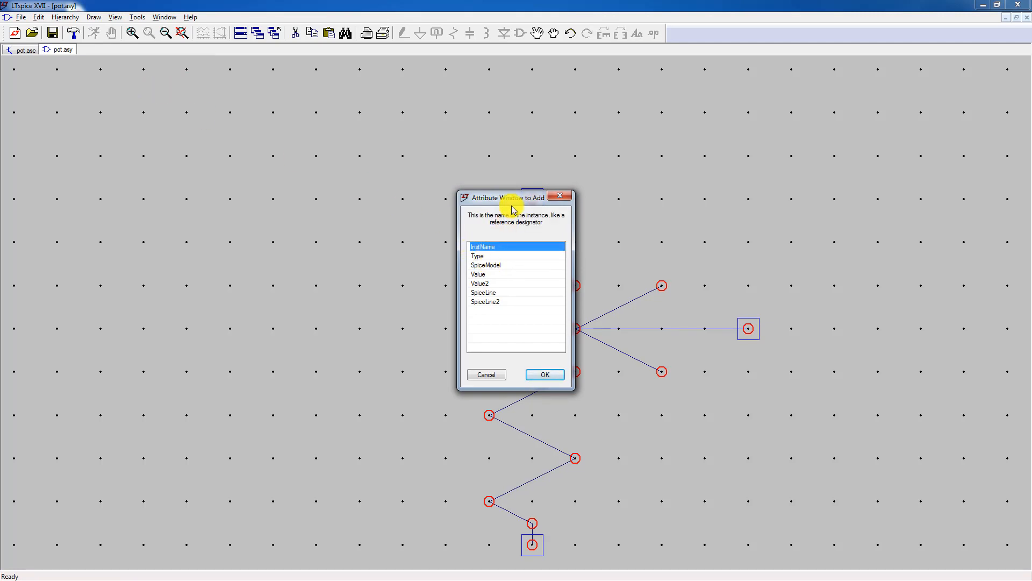
drag(511, 198, 325, 108)
click(353, 286)
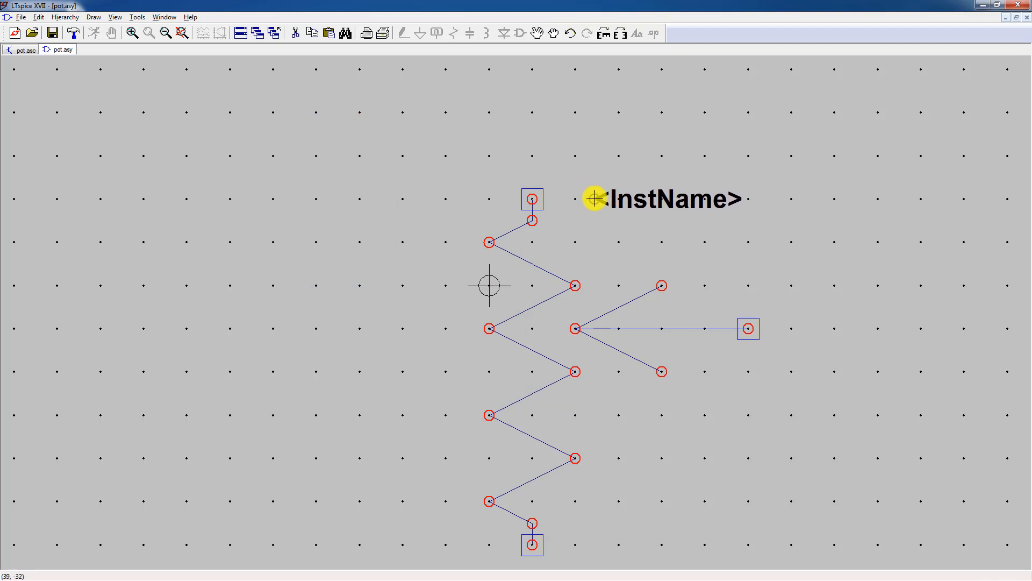
click(578, 199)
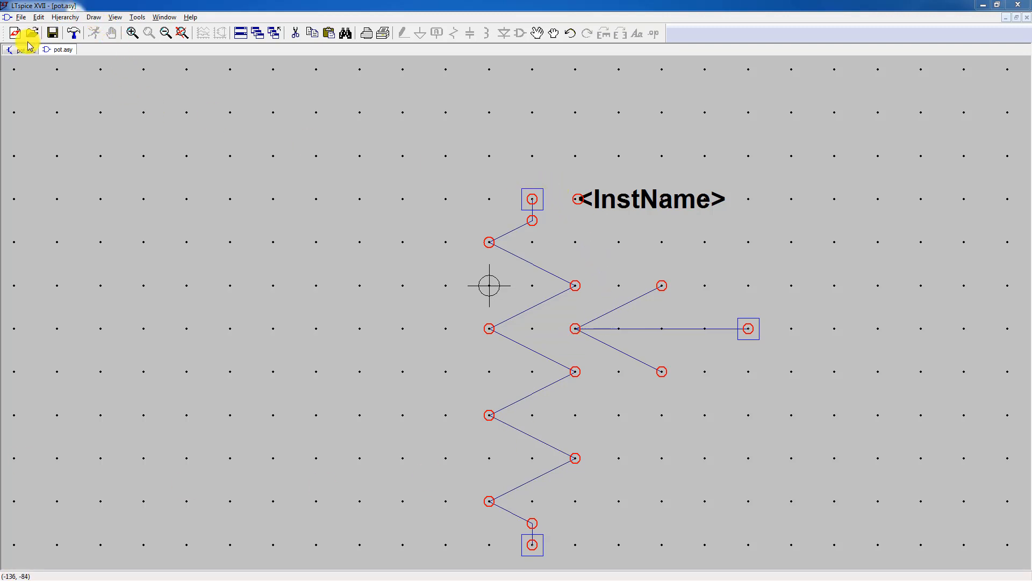
Save the finished potentiometer symbol and create a new blank schematic.
click(53, 36)
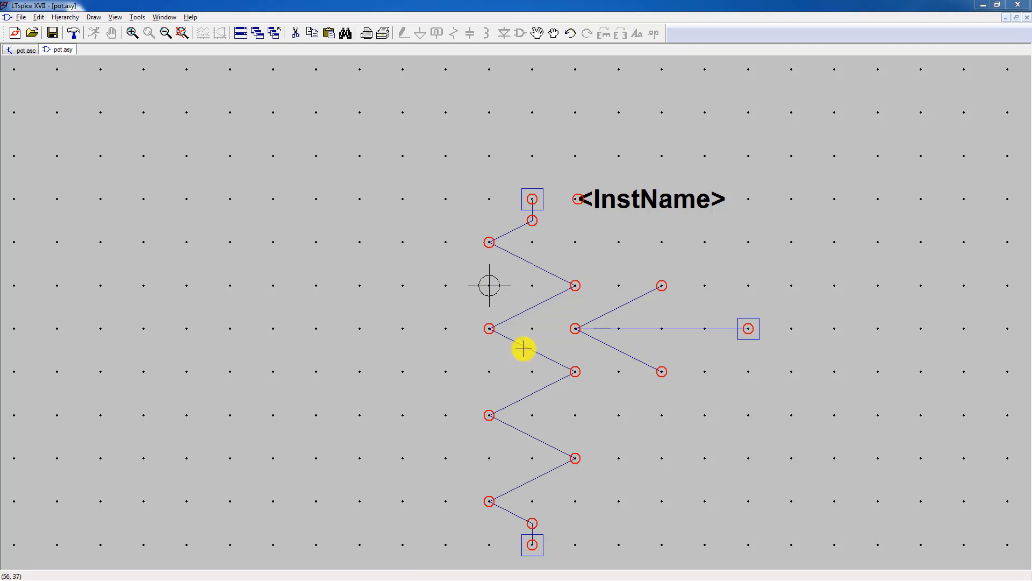
click(16, 34)
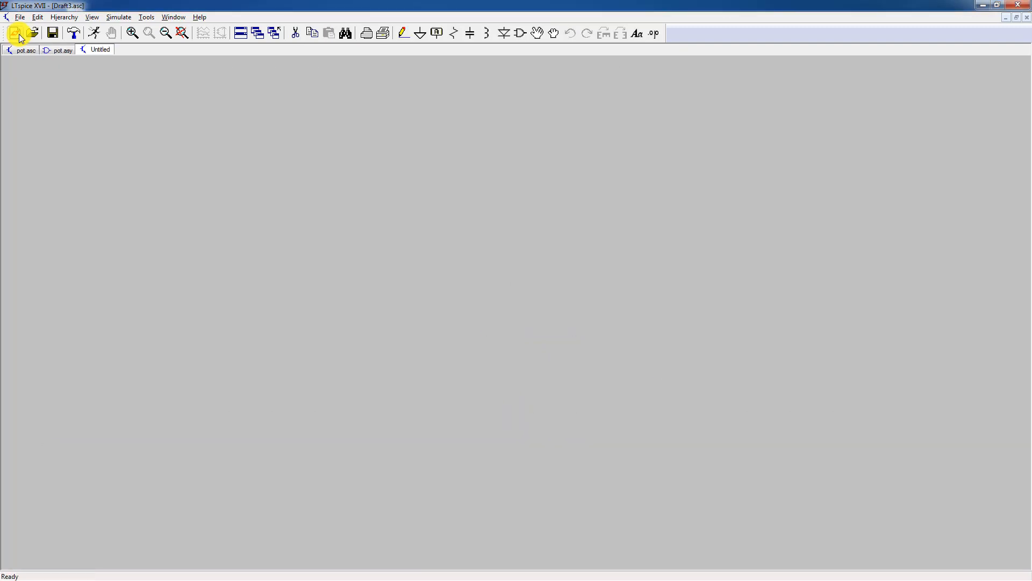
Insert one pot component from the F:\TestLTspice directory near the middle of the new schematic.
click(521, 38)
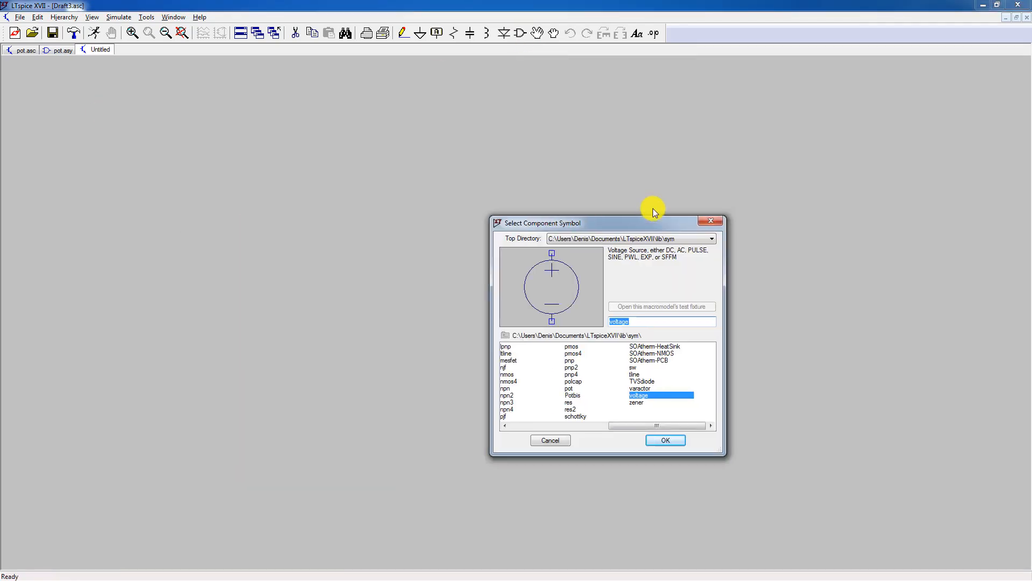
drag(653, 208, 577, 114)
click(618, 131)
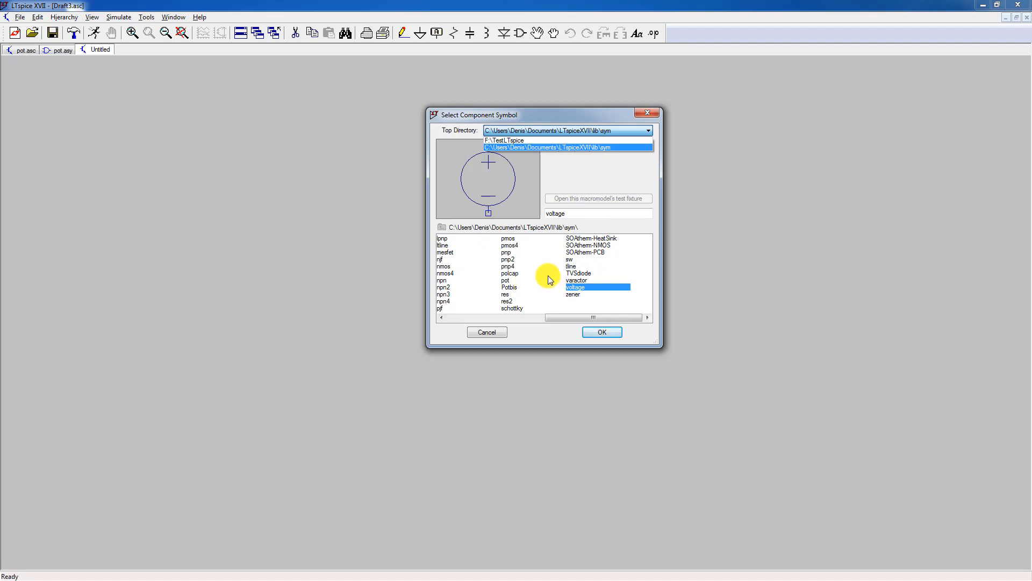
click(494, 142)
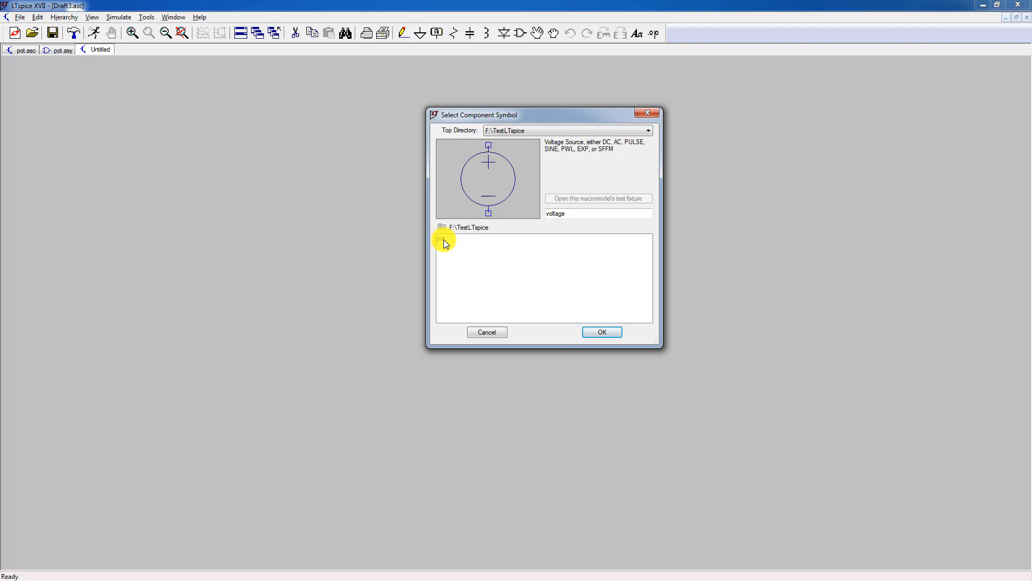
click(444, 240)
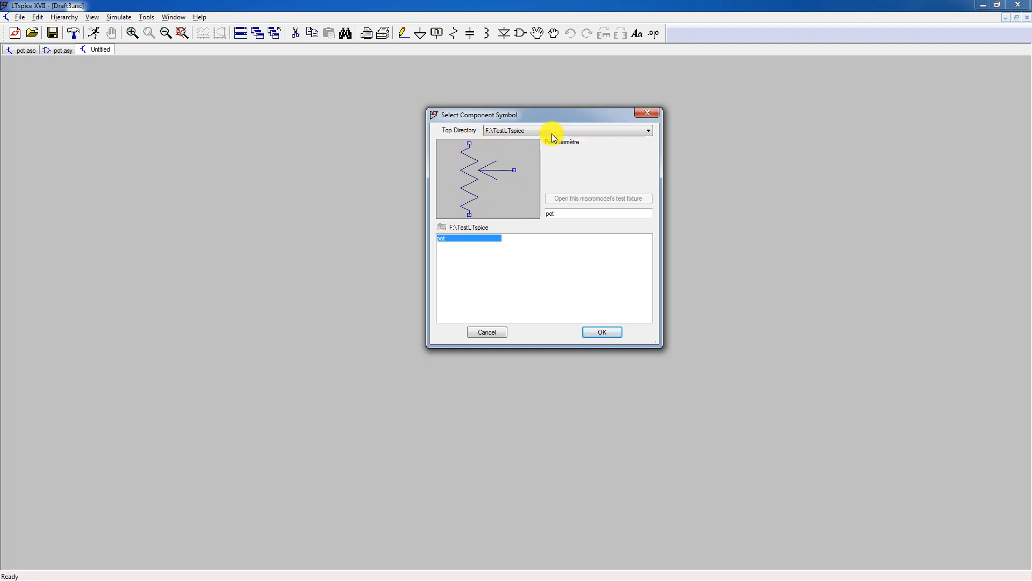
click(600, 331)
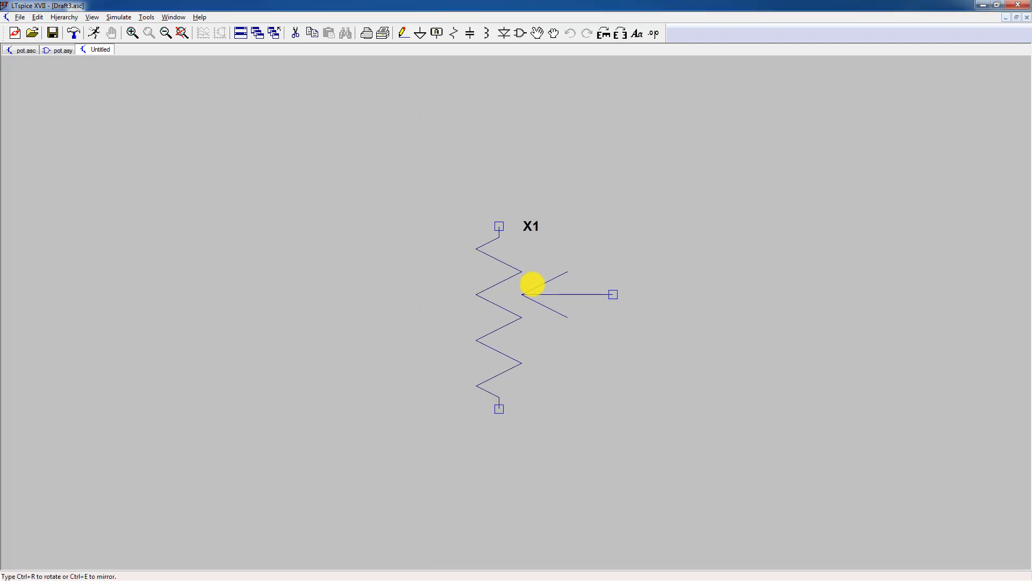
click(533, 283)
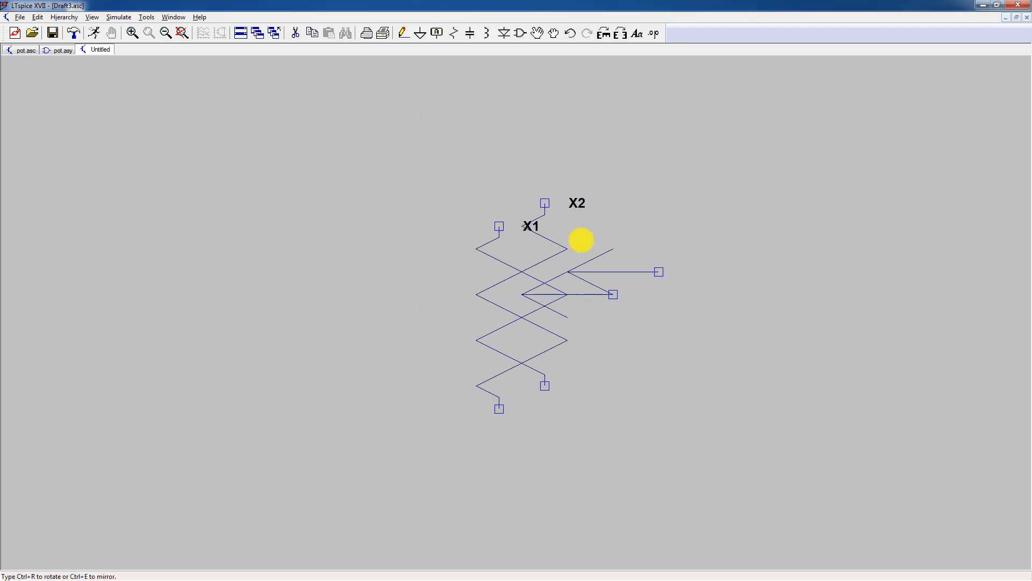
key(Escape)
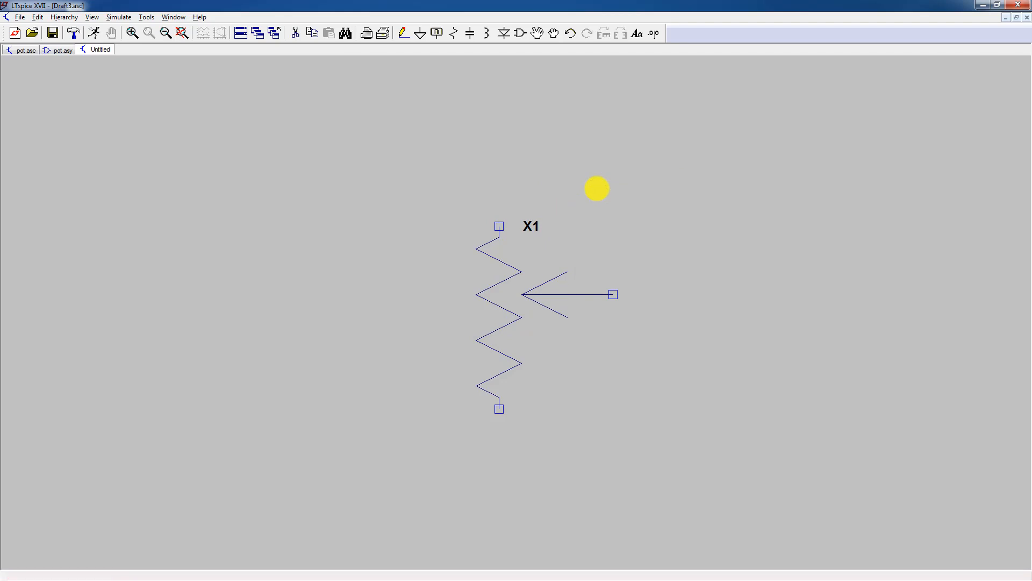
Insert a voltage source from the LTspiceXVII\lib\sym library to the left of the potentiometer.
click(524, 36)
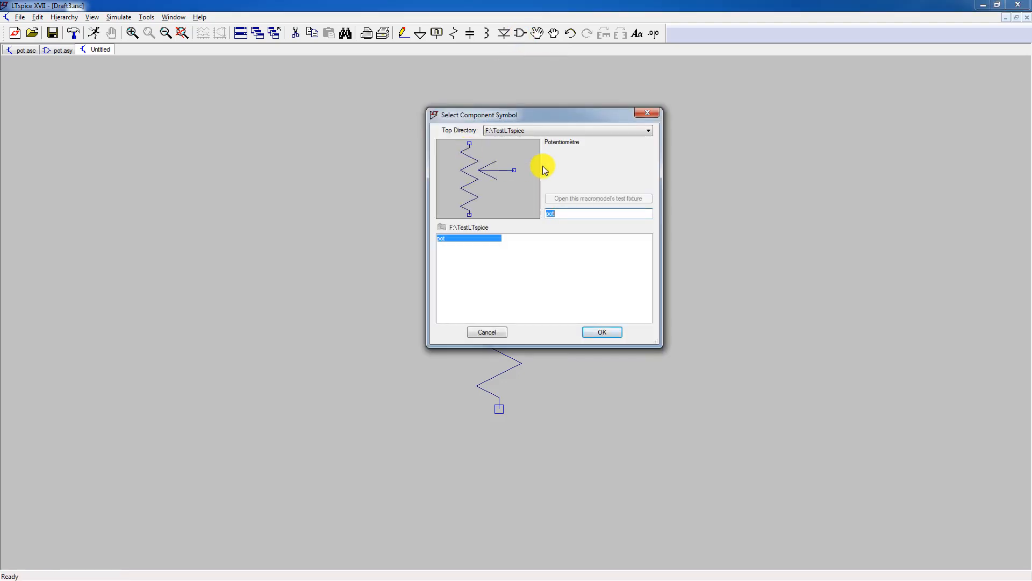
click(566, 131)
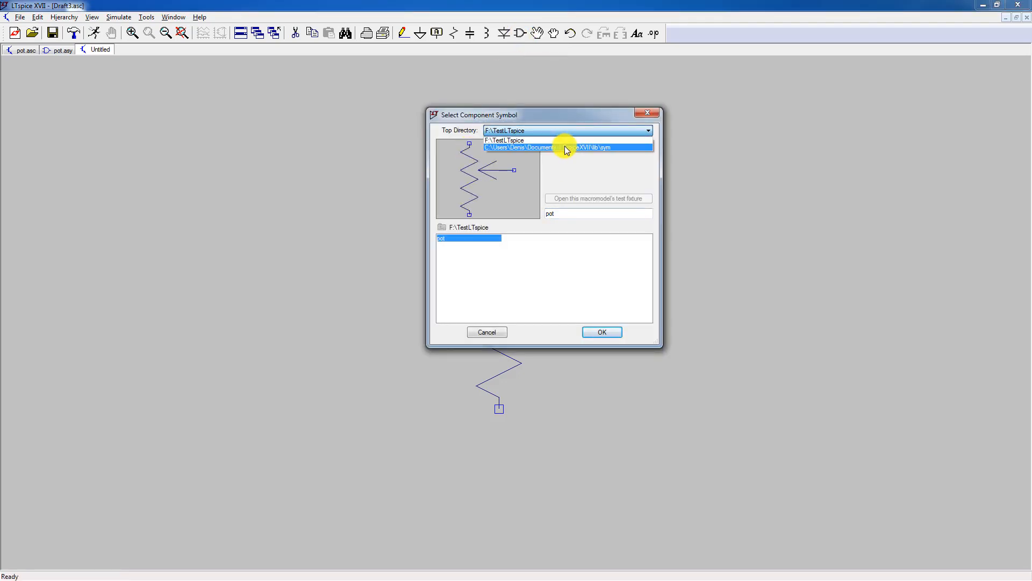
click(565, 146)
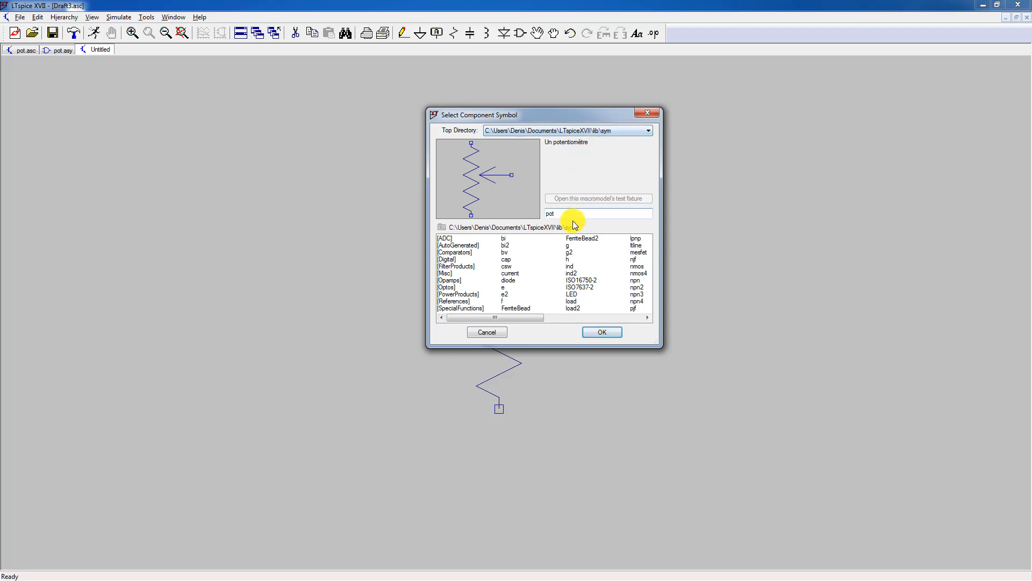
text(vol)
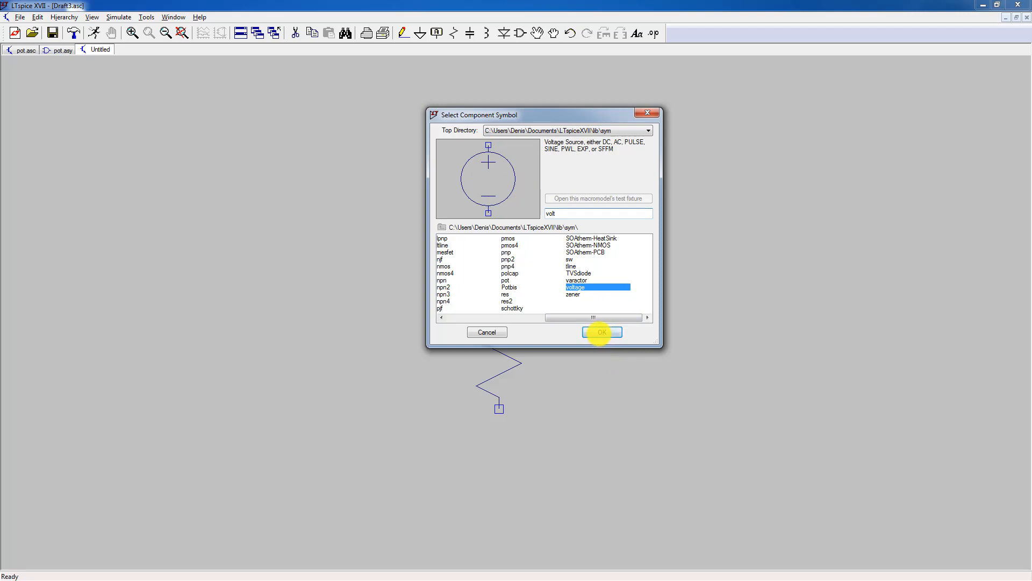
click(602, 331)
click(255, 295)
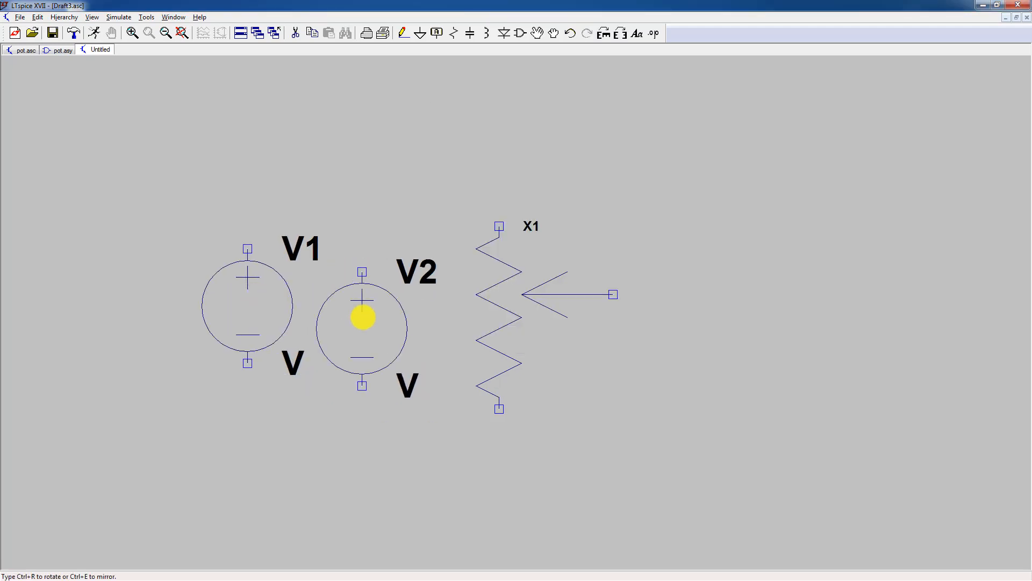
key(Escape)
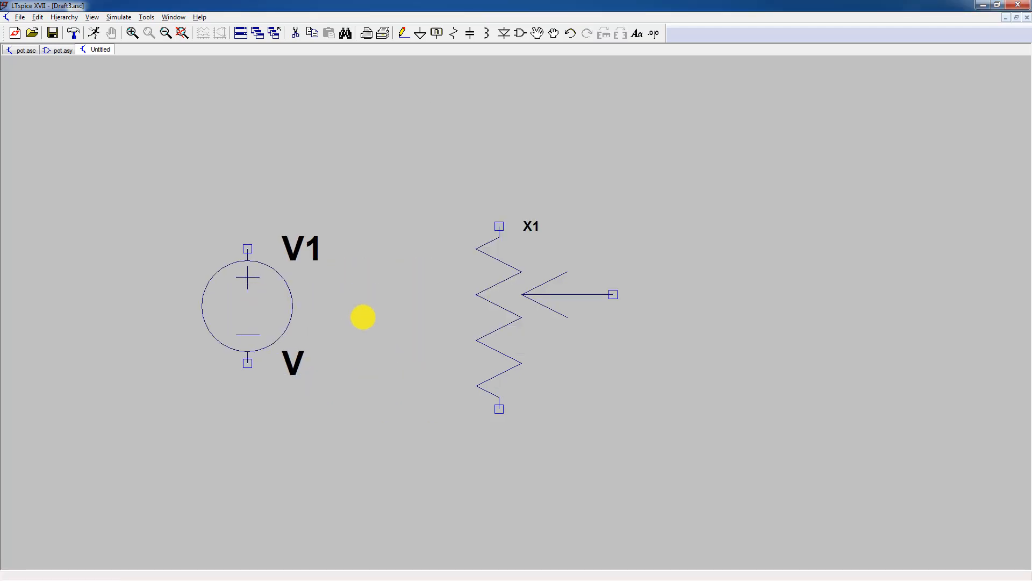
Wire the source's positive terminal to the potentiometer's upper pin and its negative terminal to the lower pin.
click(403, 33)
click(247, 248)
click(247, 157)
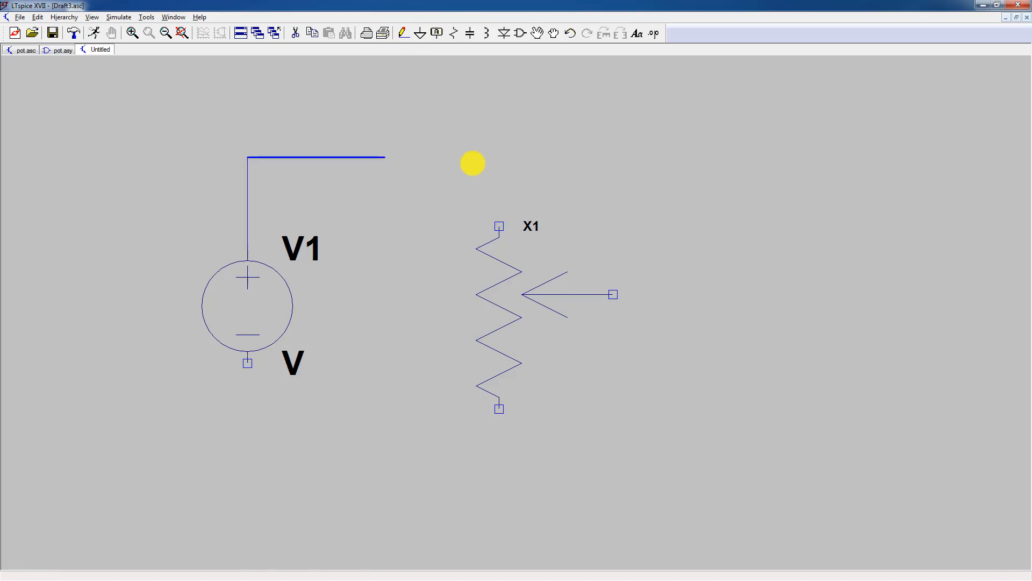
click(499, 157)
click(499, 226)
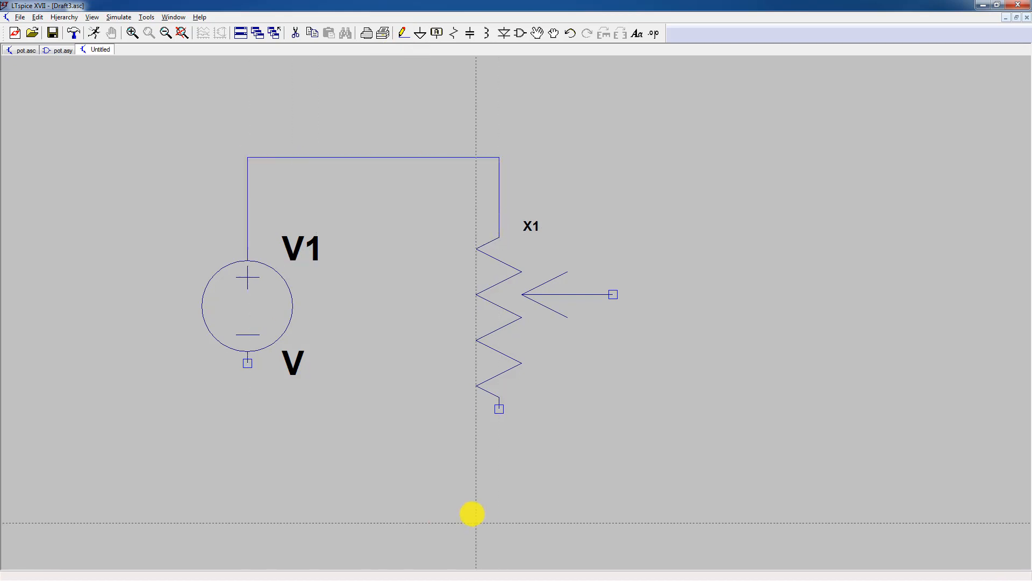
click(499, 408)
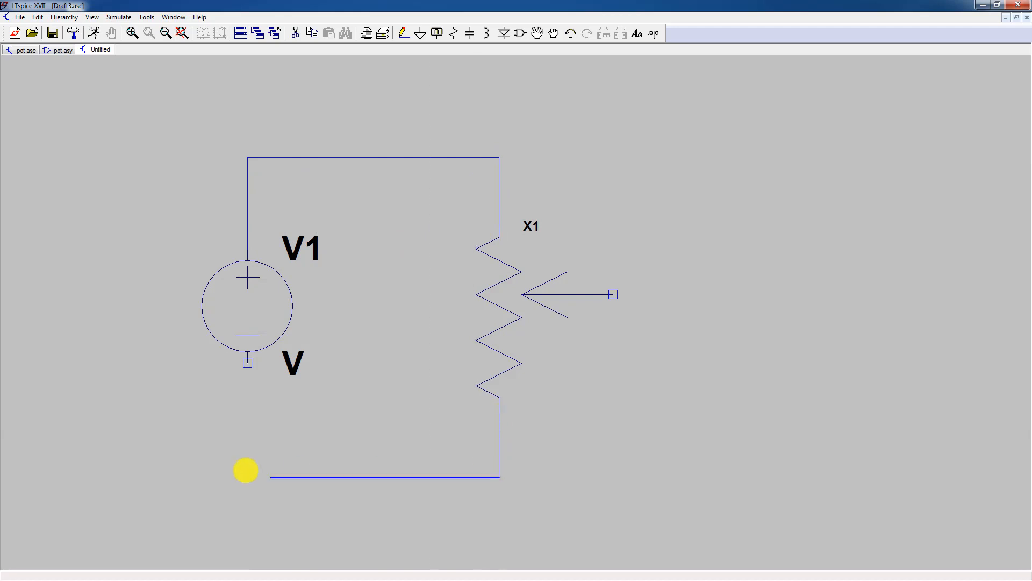
click(243, 471)
click(246, 364)
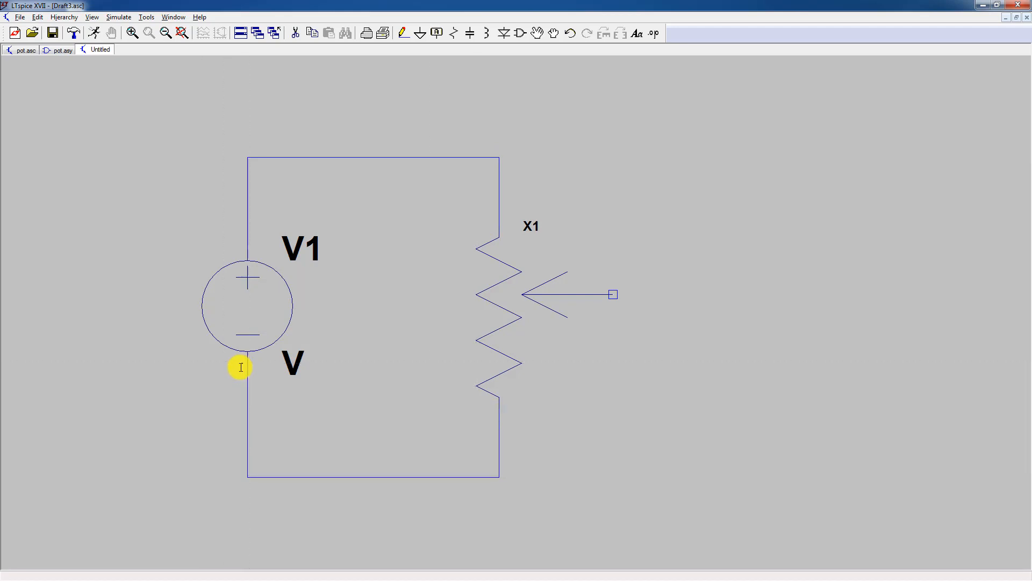
Place a ground symbol below the lower wire and connect it to that wire.
click(422, 35)
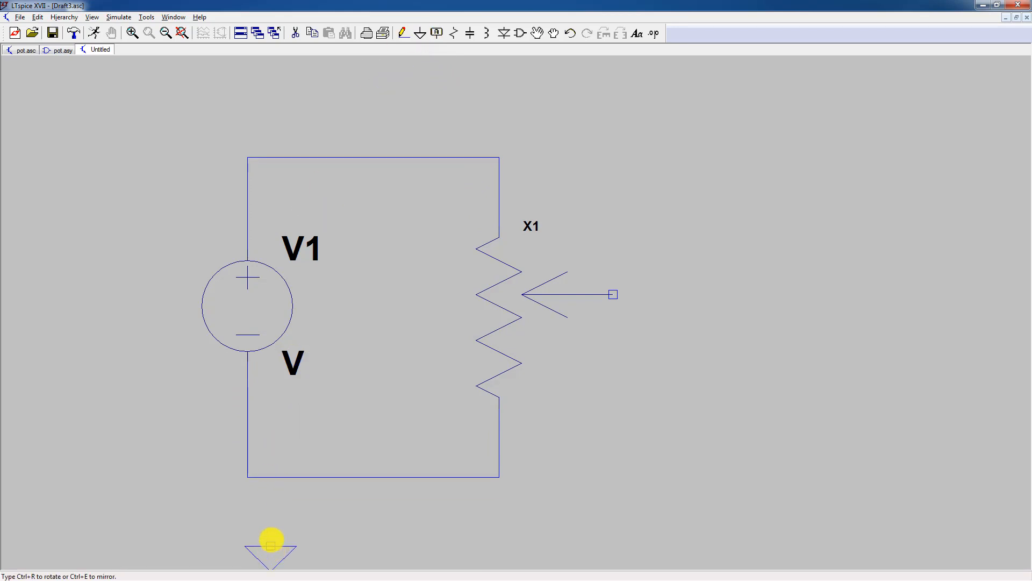
click(289, 526)
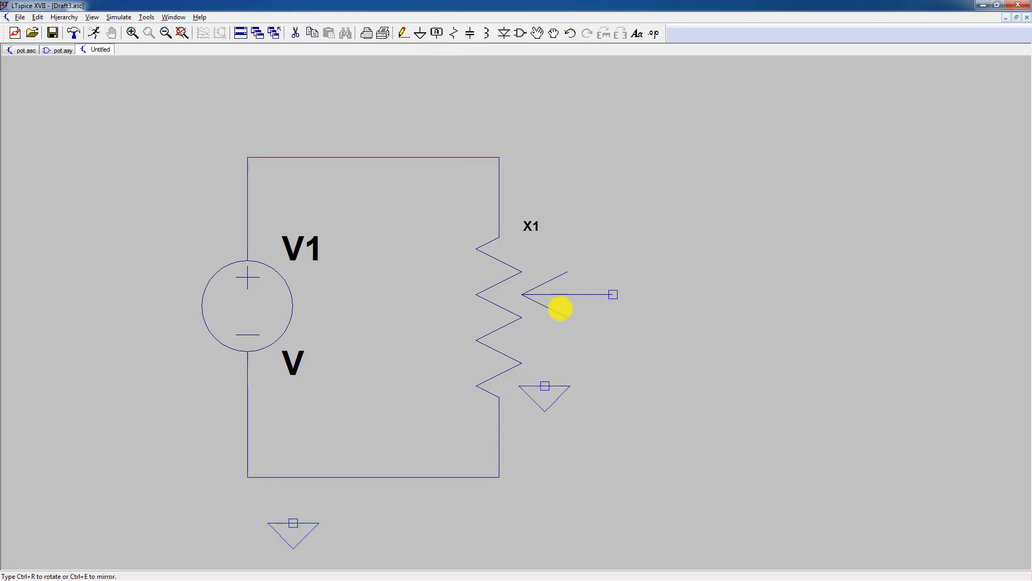
click(408, 34)
scroll(357, 484, down, 2)
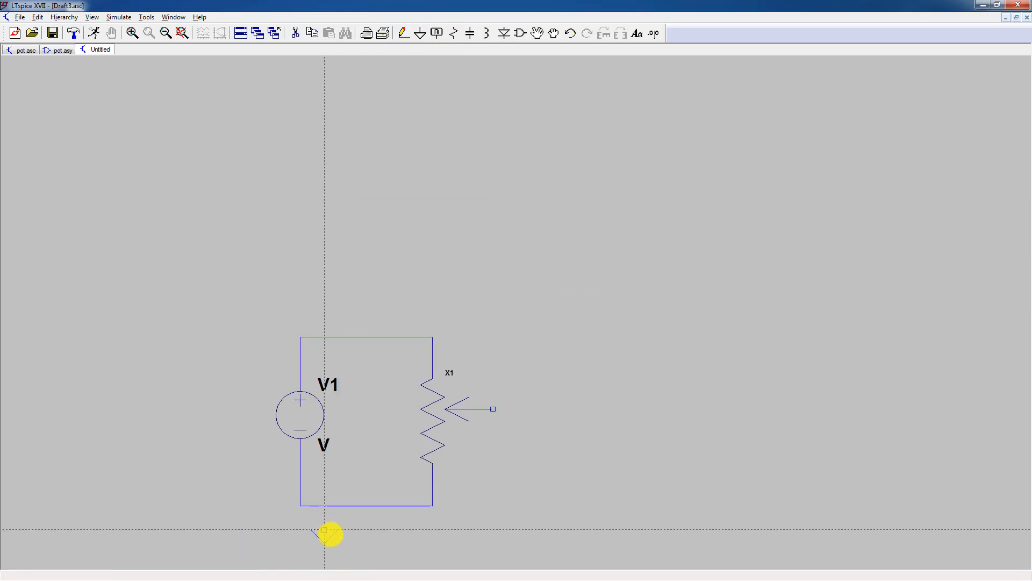
scroll(324, 530, up, 2)
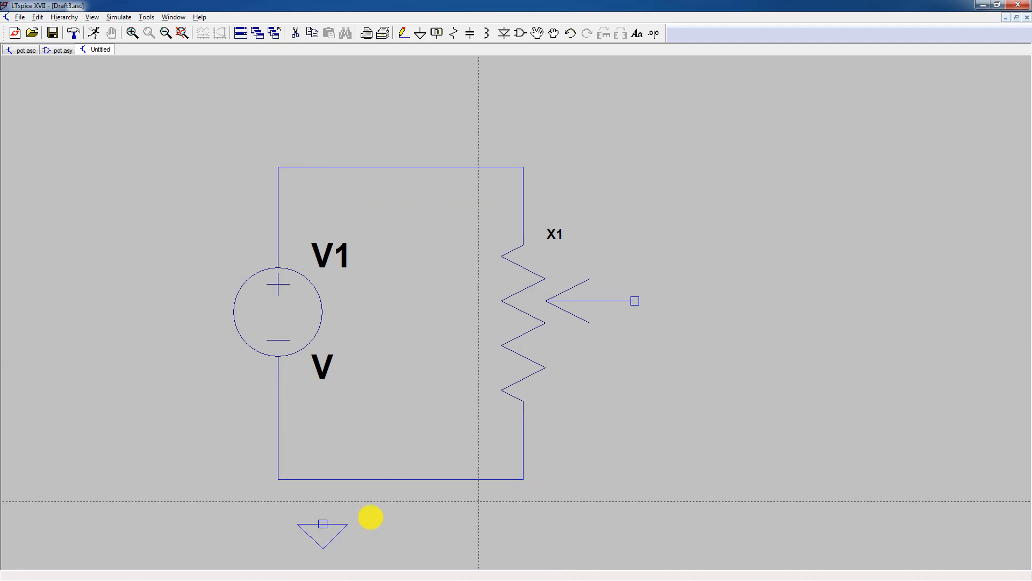
click(317, 507)
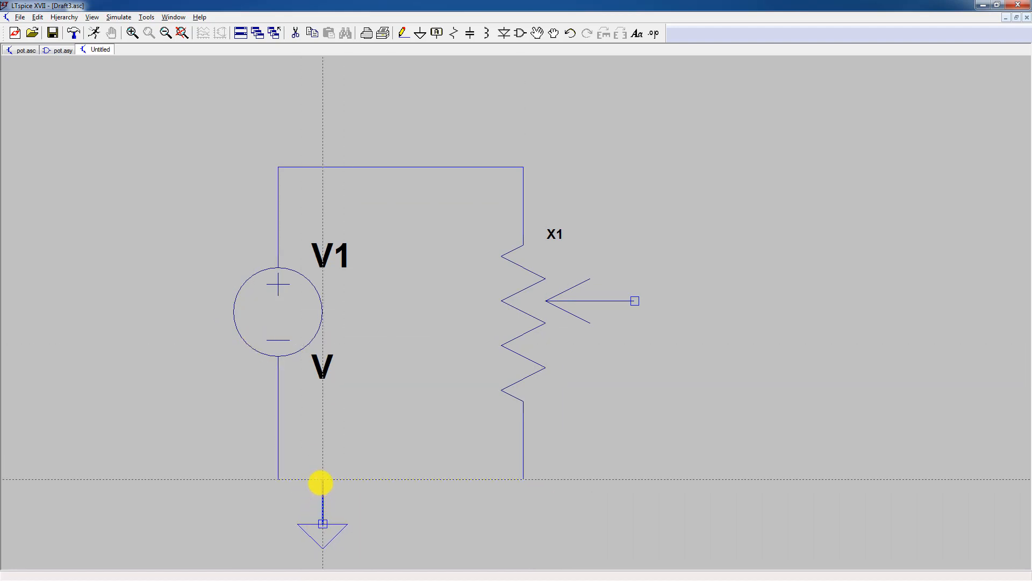
click(320, 482)
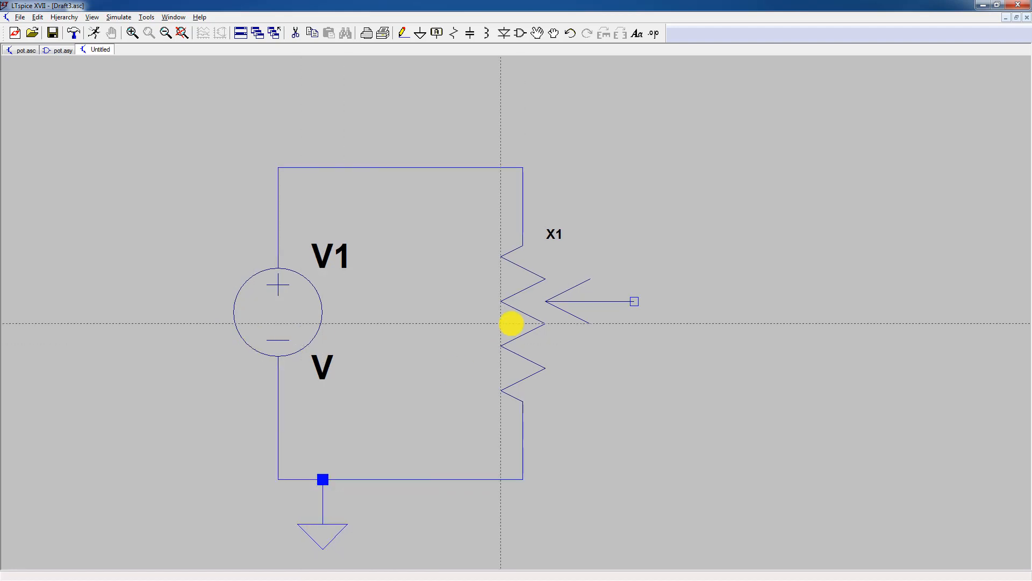
Draw a short horizontal wire outward to the right from the potentiometer's wiper pin.
click(635, 301)
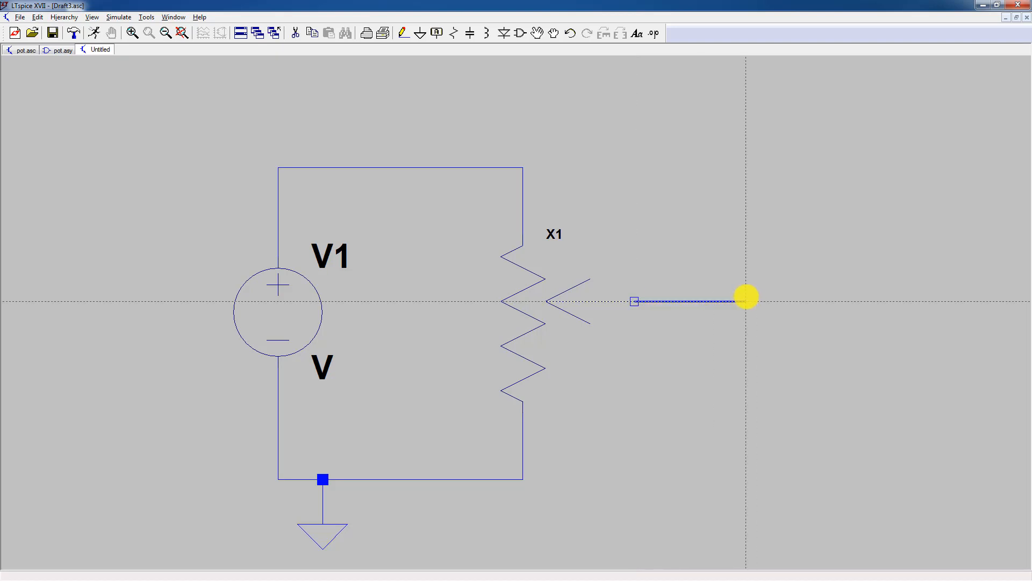
click(746, 301)
key(Escape)
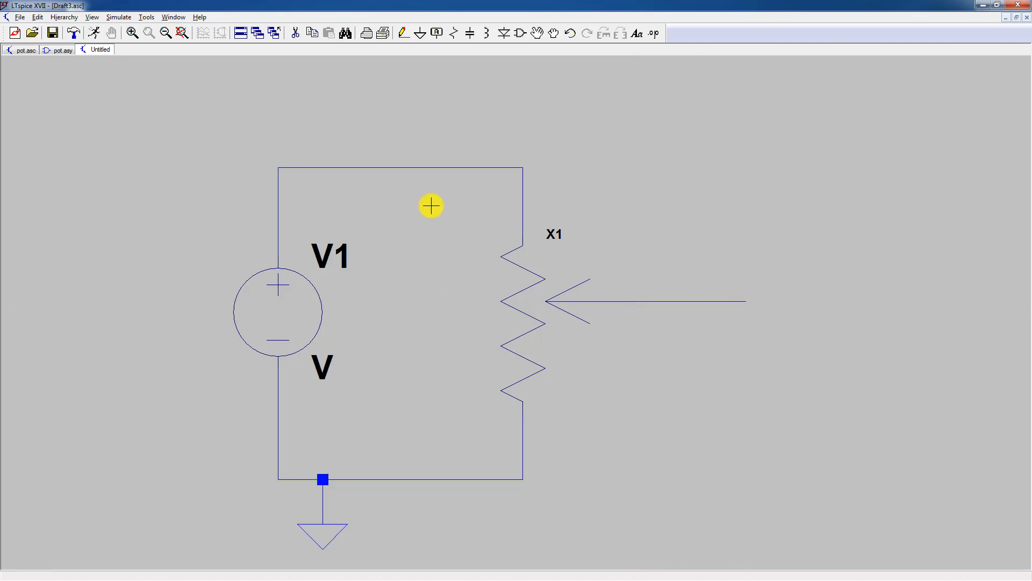
Create a Vout net label and place it on both the wiper wire and the upper wire.
click(436, 33)
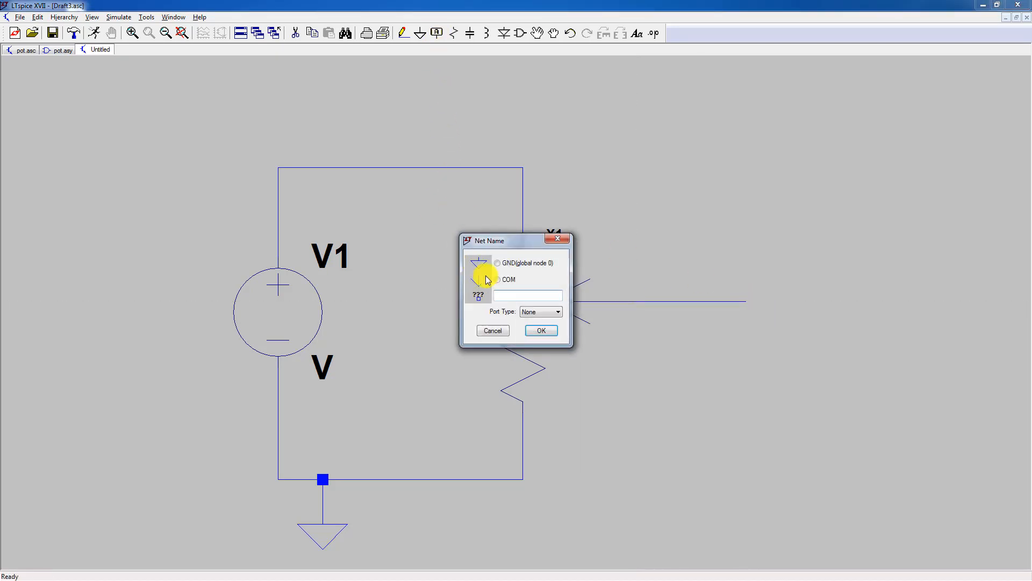
text(Vout)
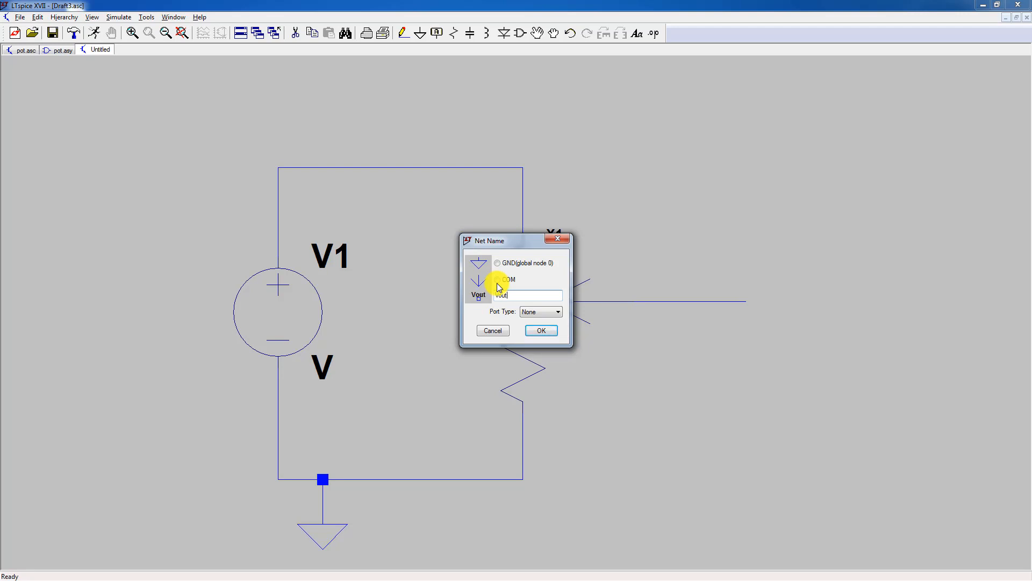
key(Return)
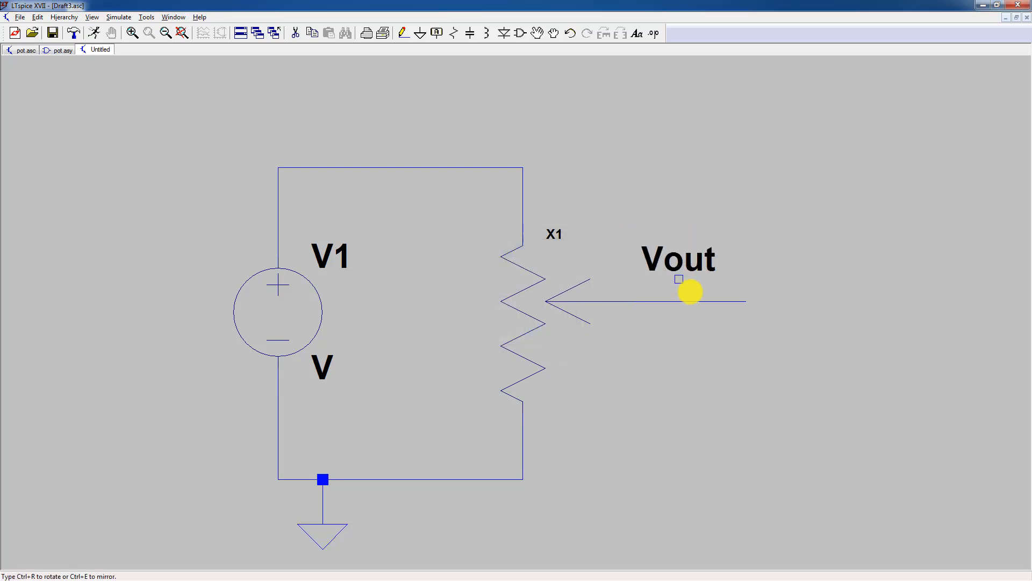
click(701, 294)
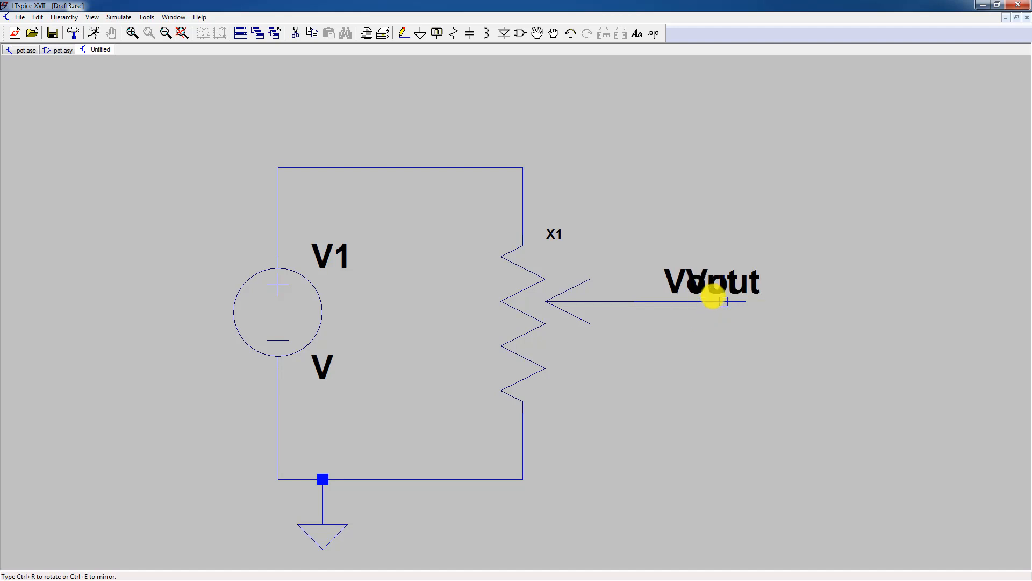
click(322, 171)
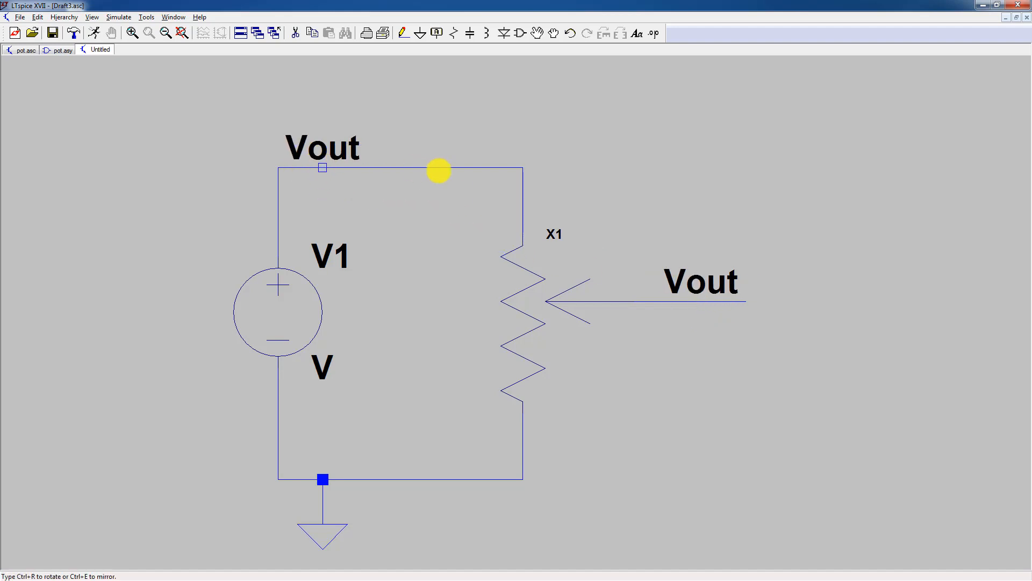
key(Escape)
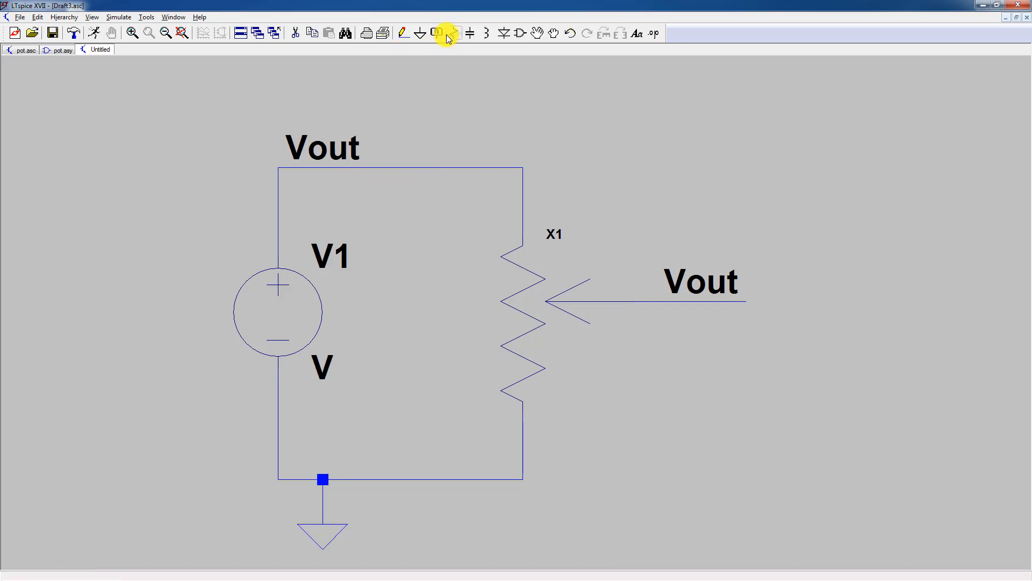
Rename the net label on the upper wire to Vin.
right_click(315, 149)
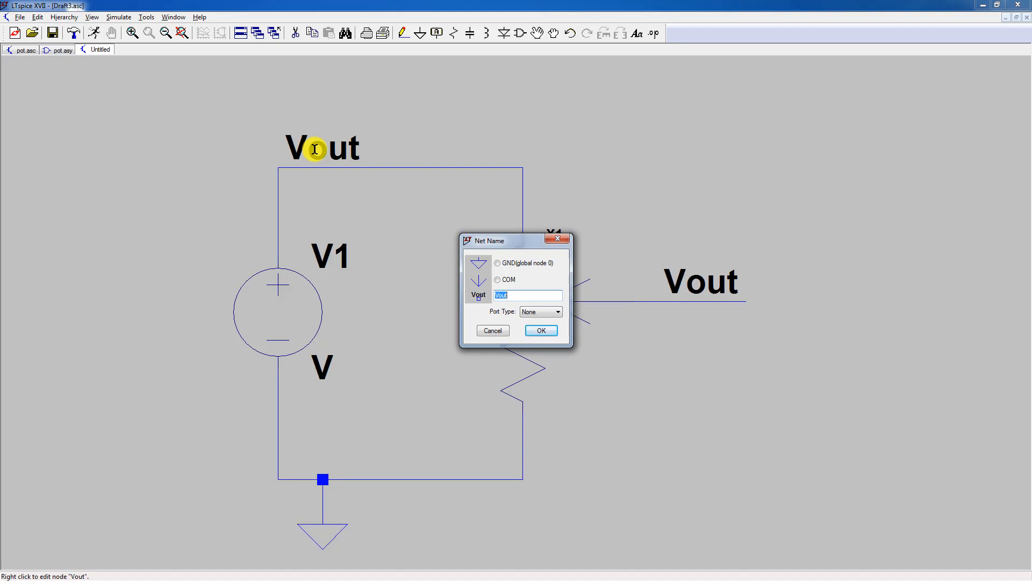
text(Vin)
click(540, 332)
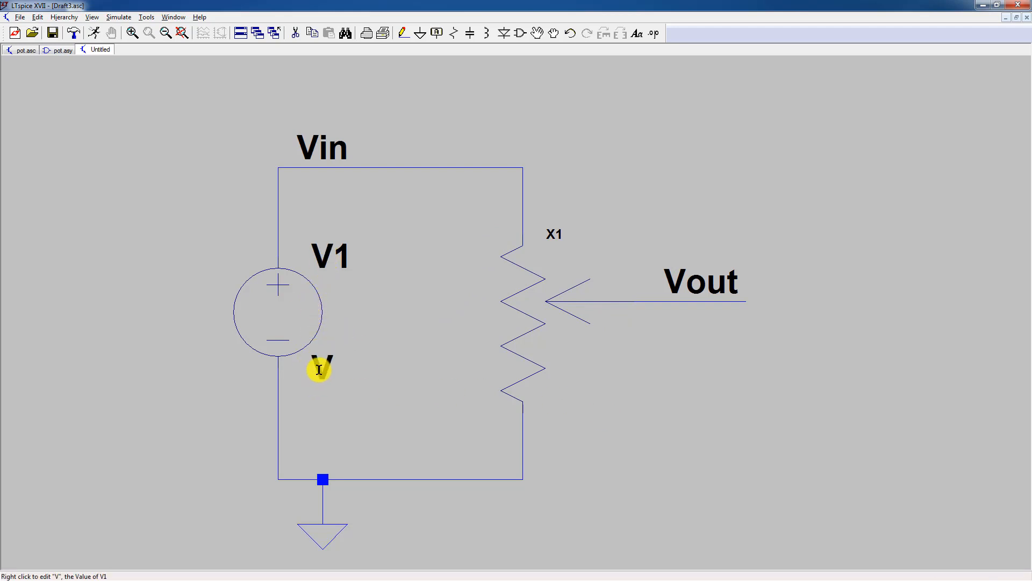
Set the DC value of voltage source V1 to 12V.
right_click(302, 323)
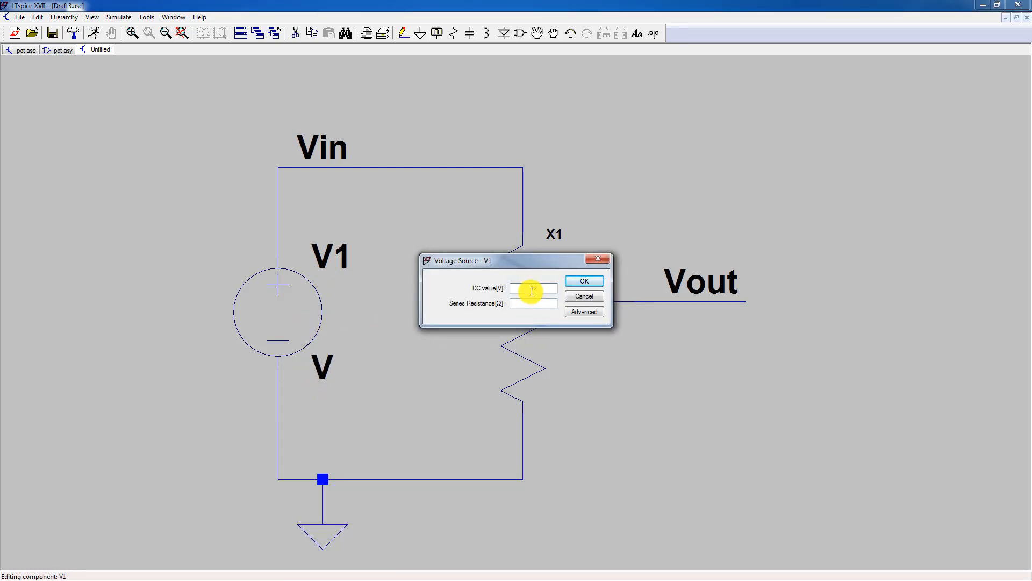
text(12V)
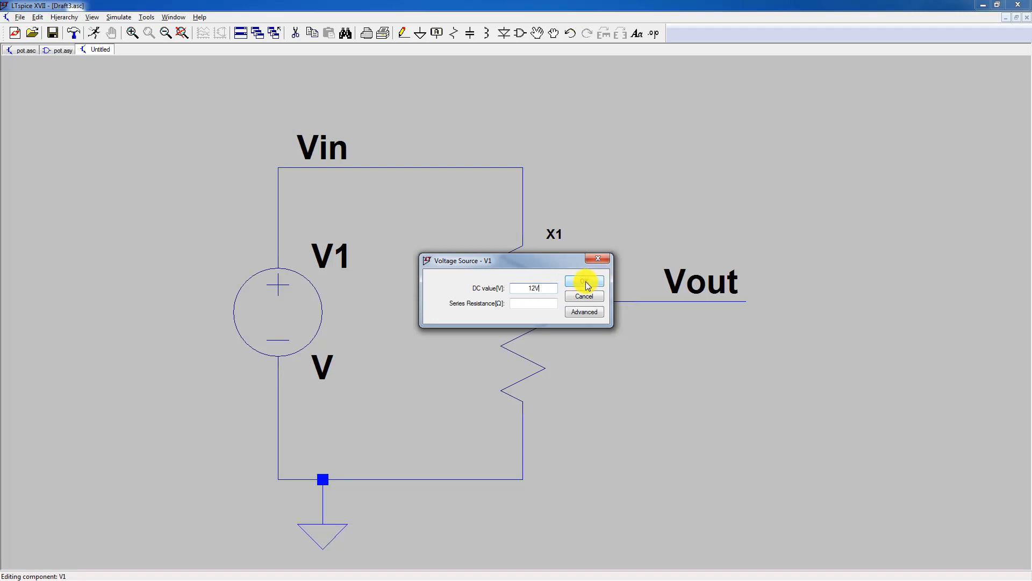
click(584, 281)
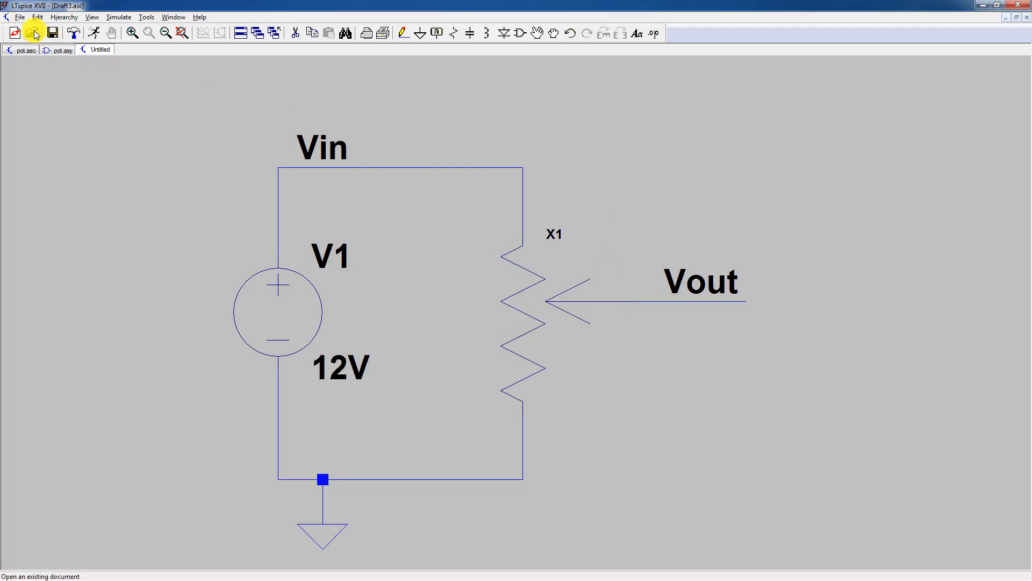
Save the schematic as Draft3.asc in the TestLTspice folder.
click(20, 17)
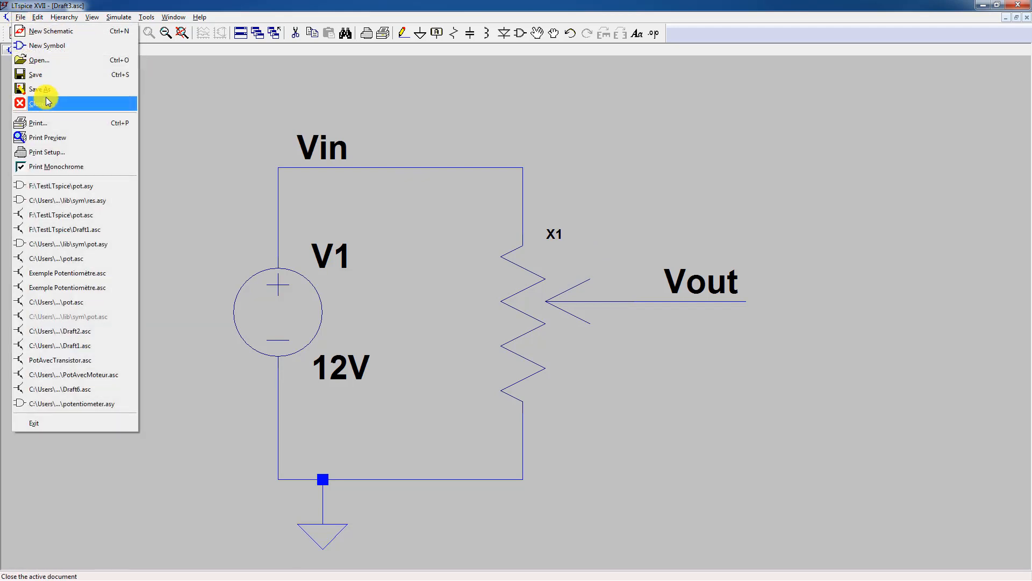
click(43, 91)
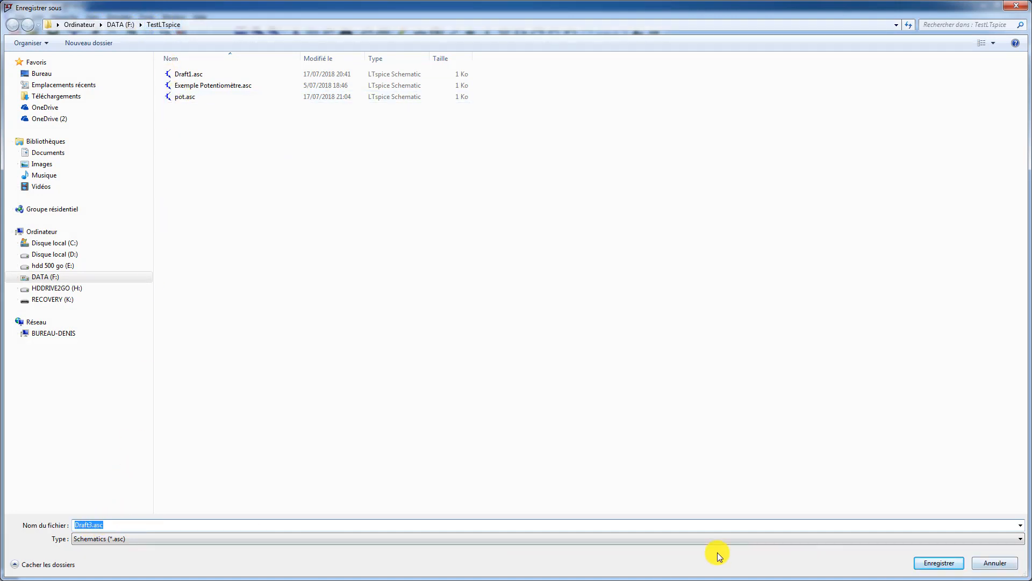
click(939, 562)
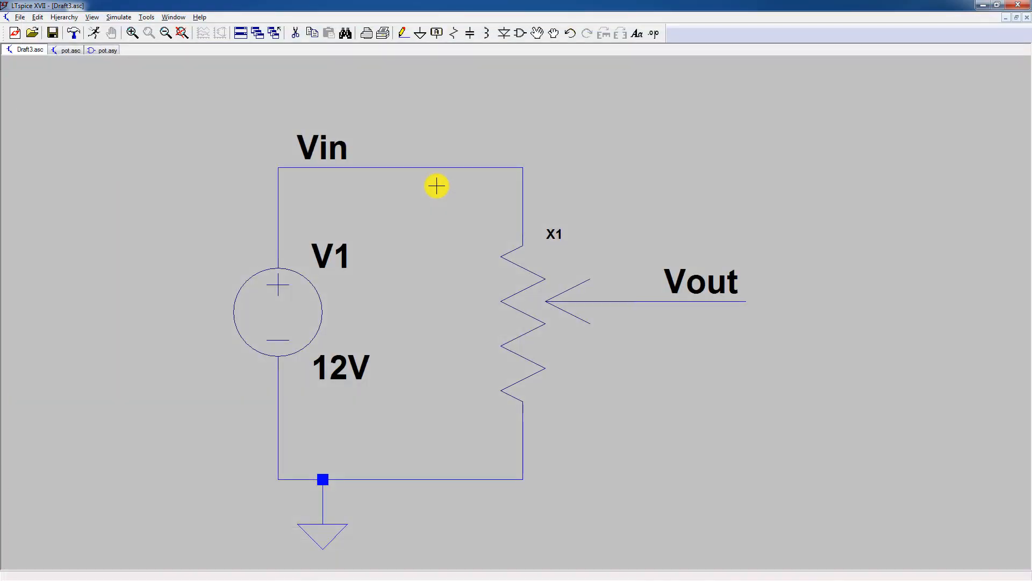
Run a transient simulation of the circuit with a stop time of 0.1s.
click(96, 33)
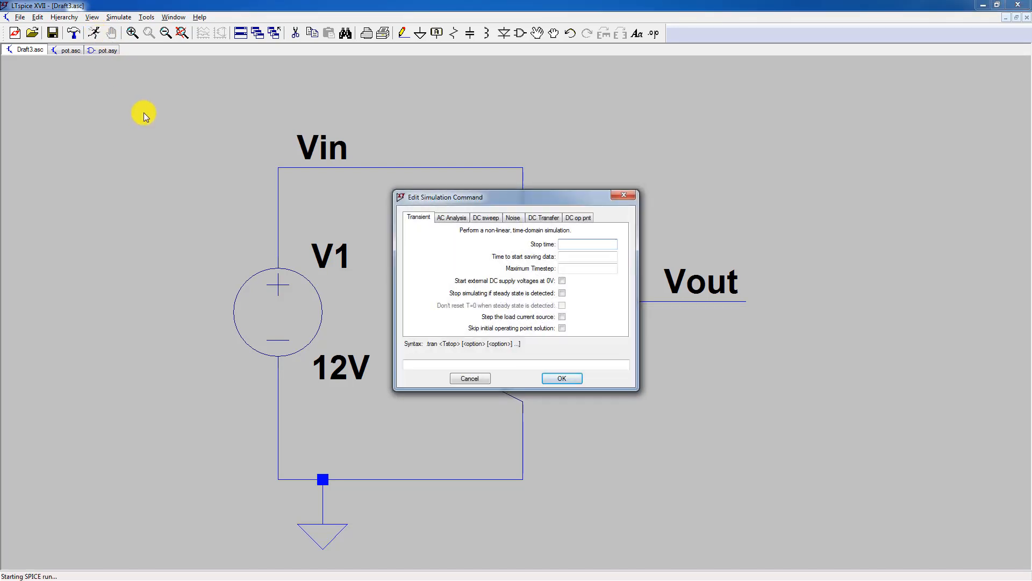
drag(523, 197, 517, 148)
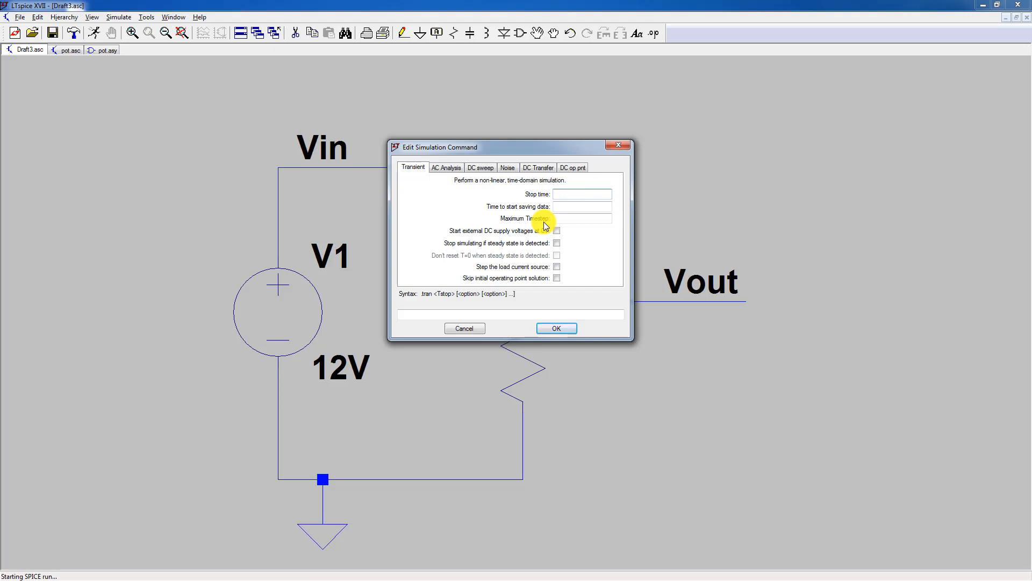
text(0.1s)
click(555, 327)
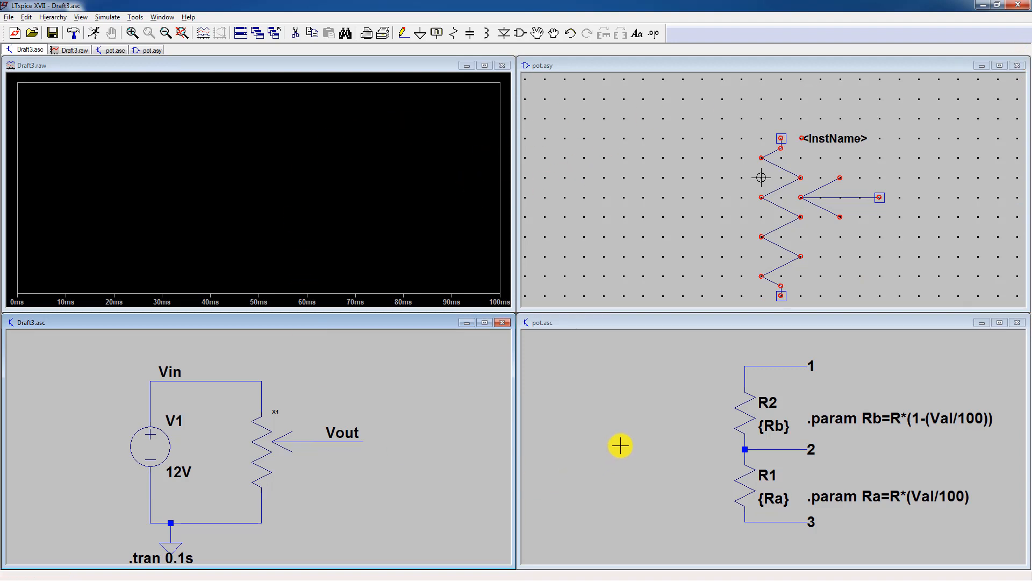
Minimize the pot.asy and pot.asc windows and plot the Vin and Vout node voltages.
click(982, 65)
click(982, 322)
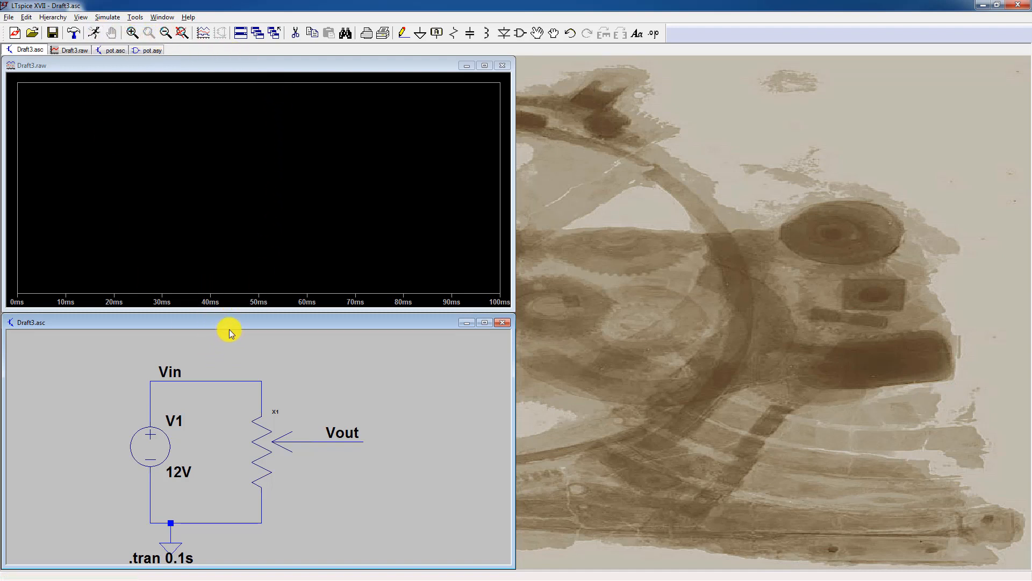
click(211, 379)
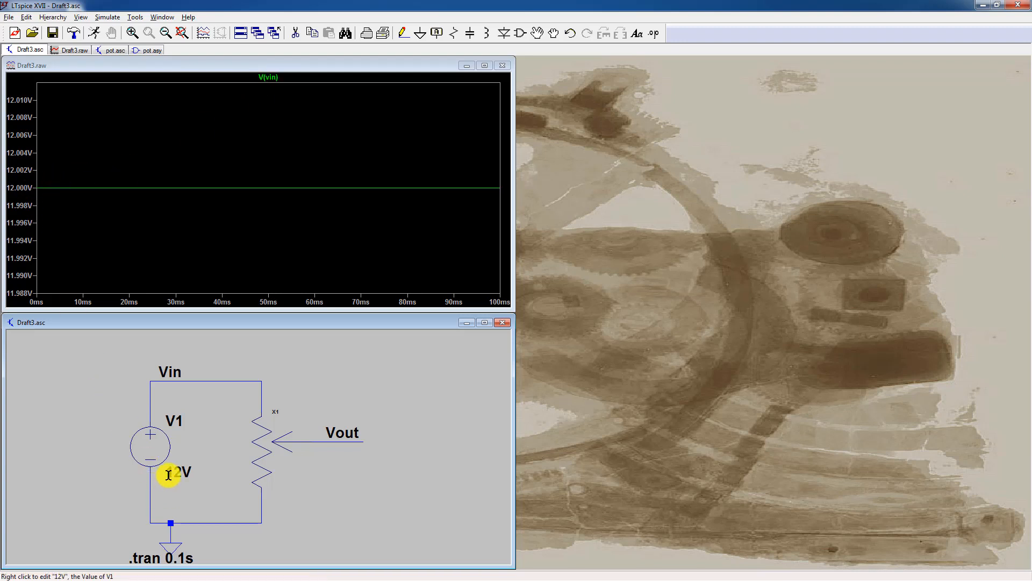
click(340, 437)
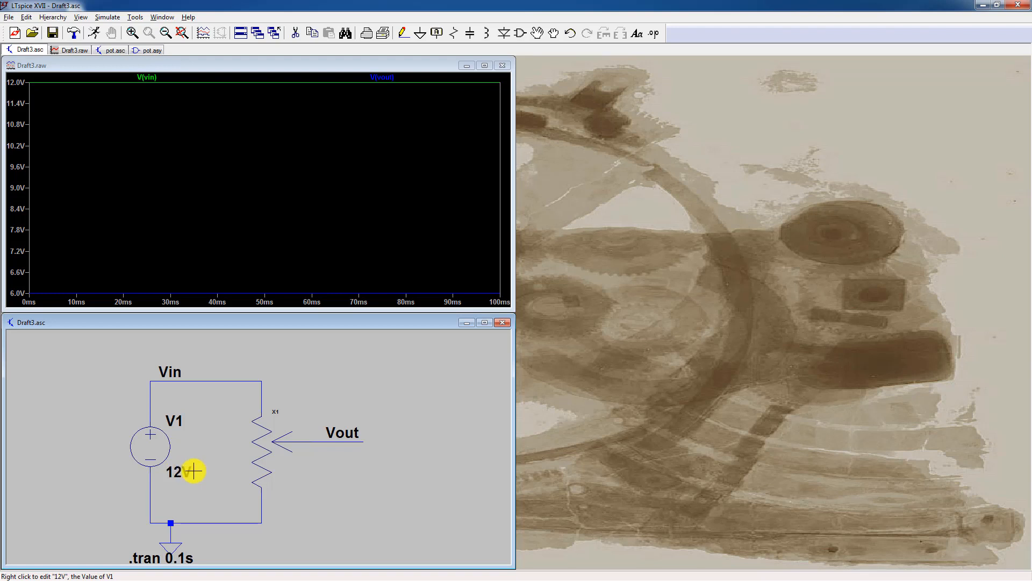
Make the PARAMS line of potentiometer X1 visible on the schematic.
right_click(275, 442)
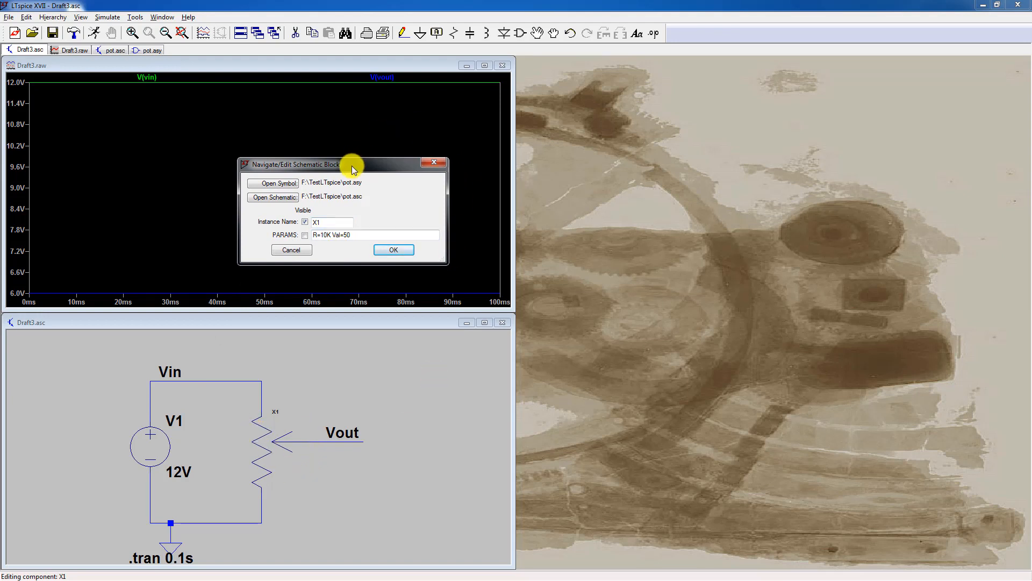
drag(348, 164, 354, 119)
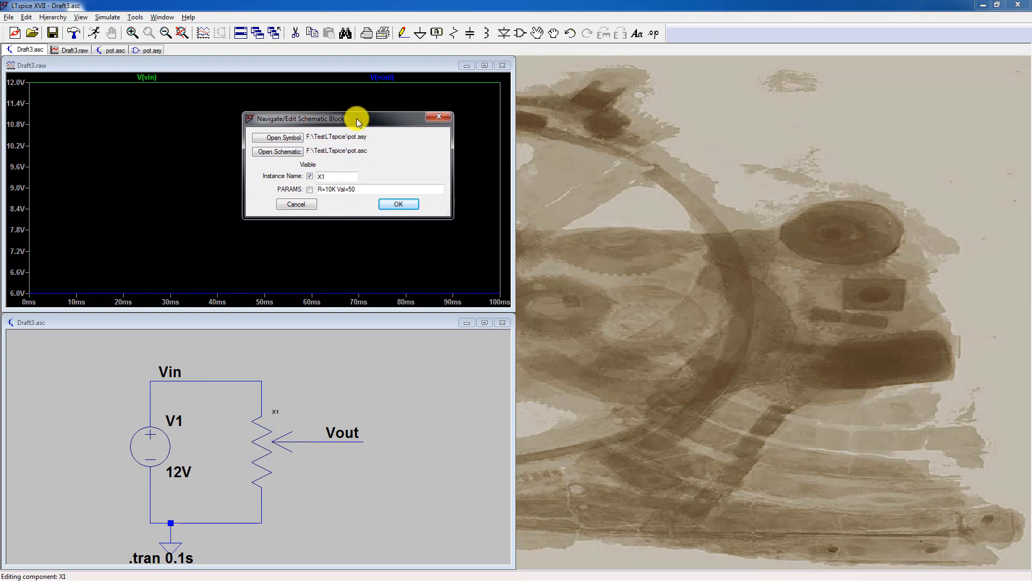
click(310, 190)
click(401, 203)
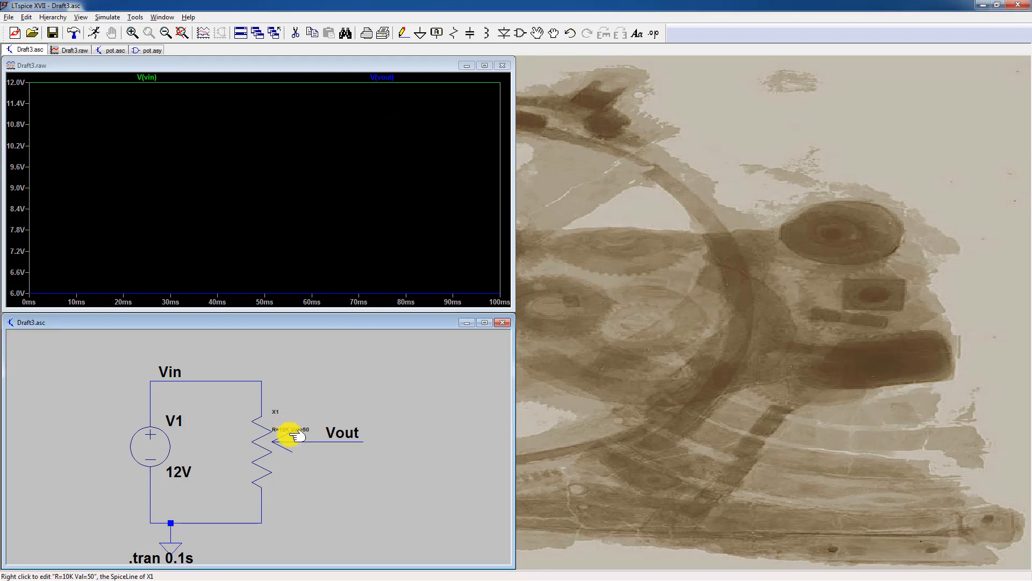
Set the font size of X1's parameter text to 1.5(default).
scroll(277, 432, up, 3)
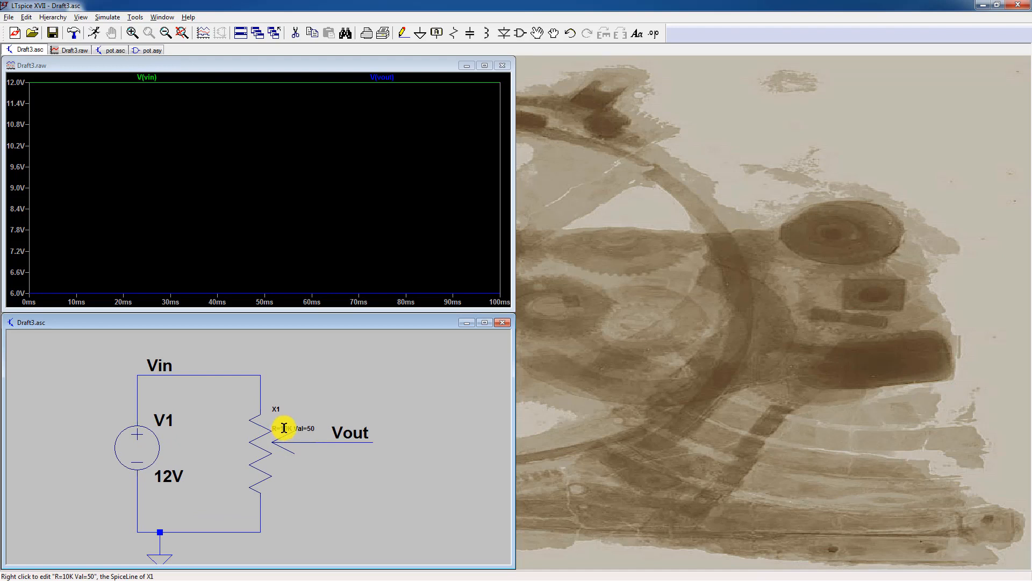
right_click(284, 428)
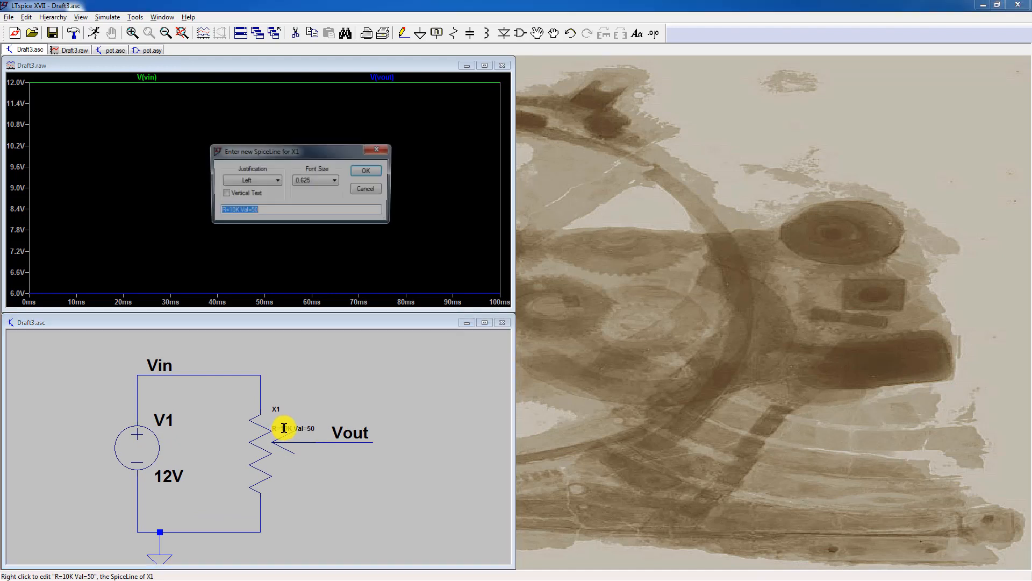
click(331, 182)
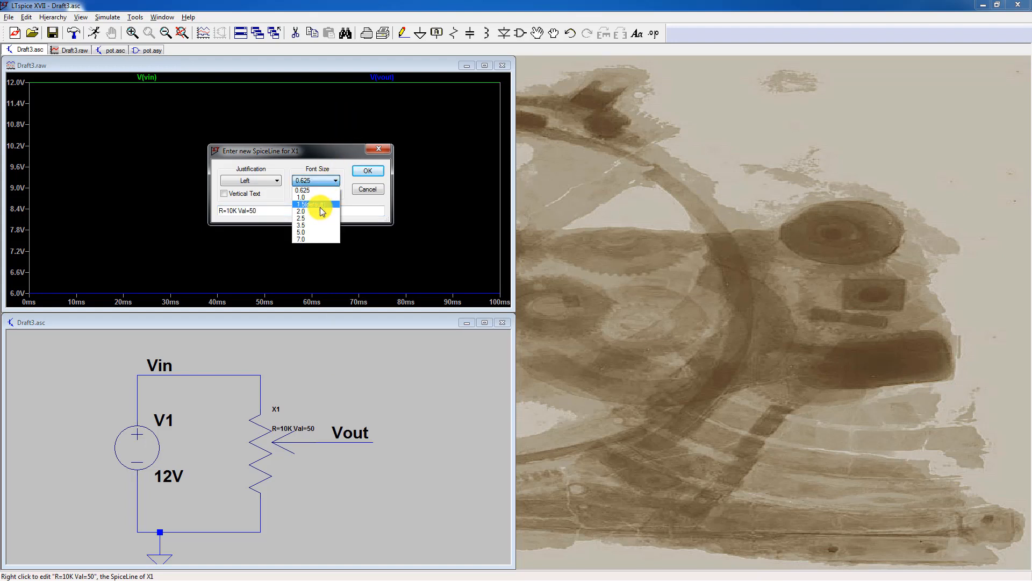
click(321, 206)
click(370, 171)
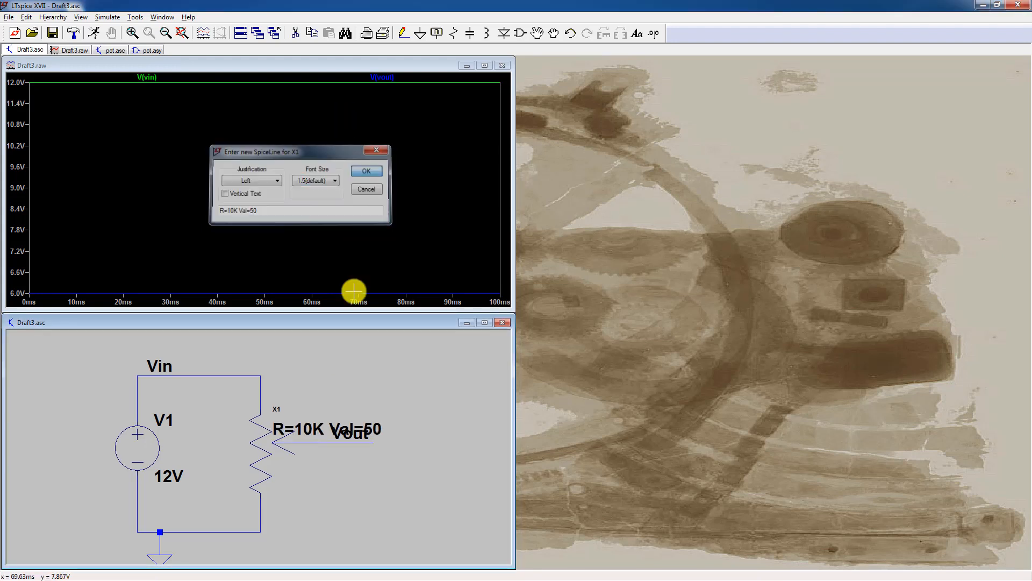
Move the potentiometer's parameter text up, clear of the Vout label and above the X1 name.
click(536, 33)
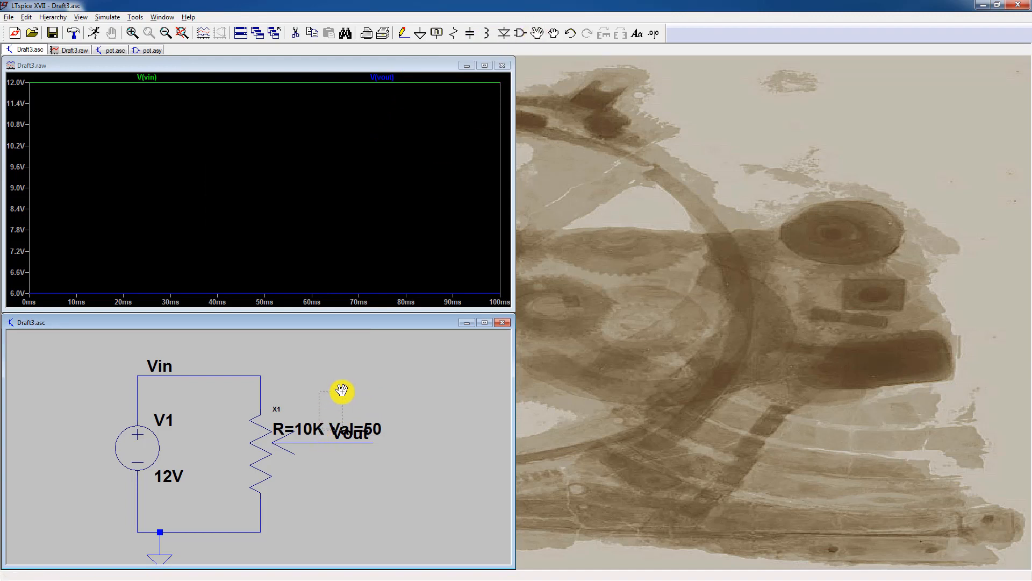
click(317, 427)
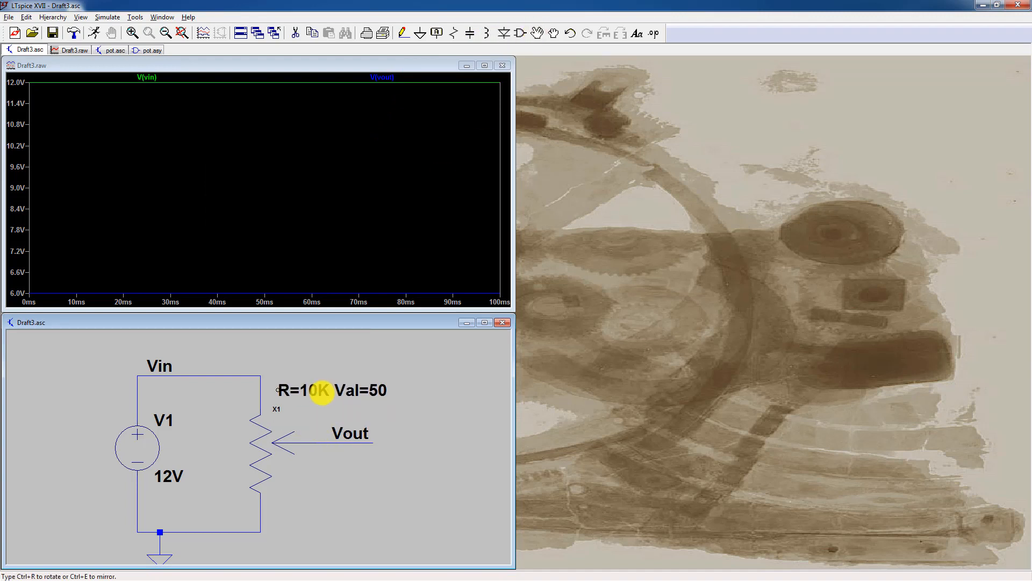
click(321, 396)
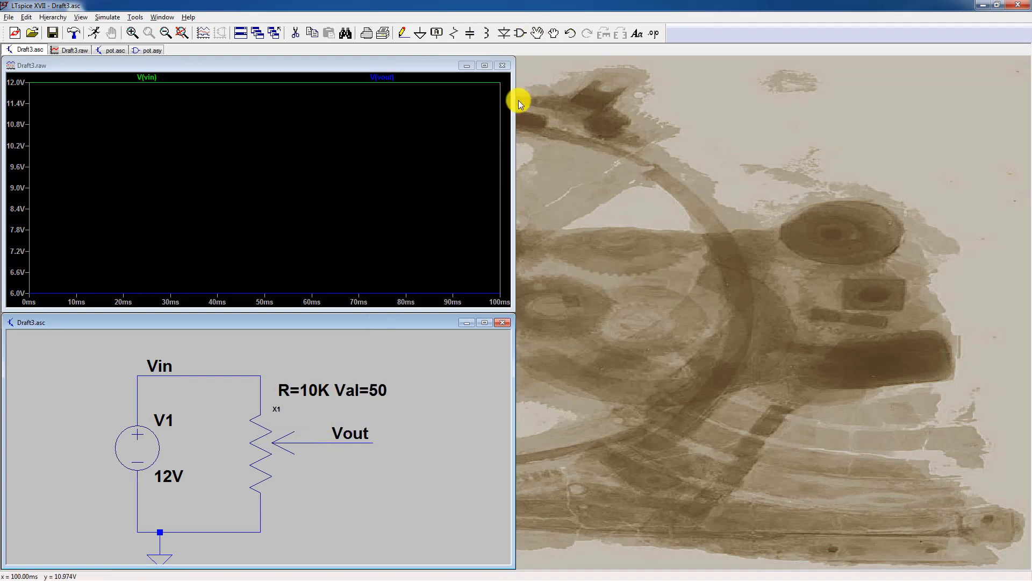
click(536, 33)
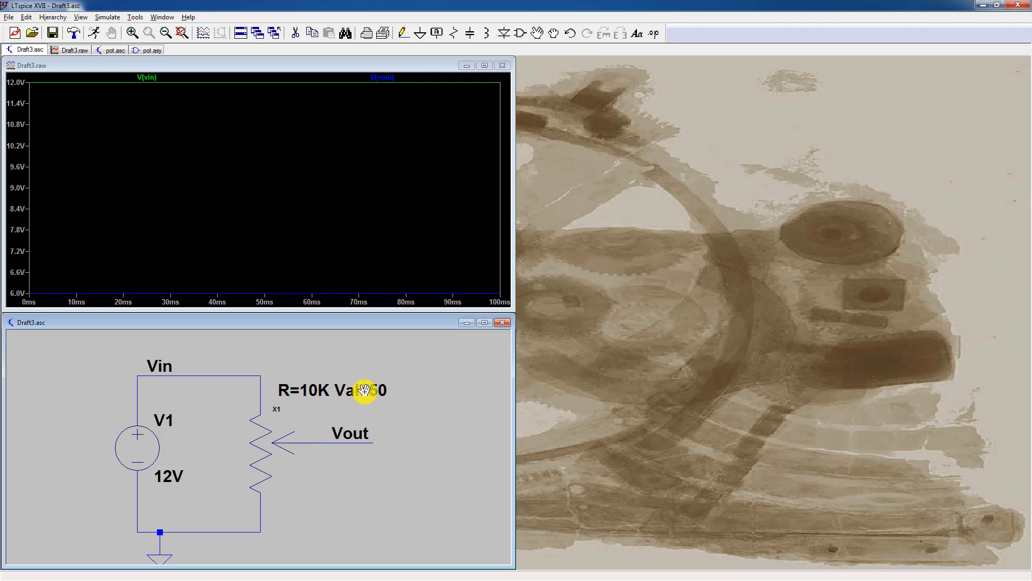
Change potentiometer X1's parameter to Val=10 and rerun the simulation.
right_click(344, 391)
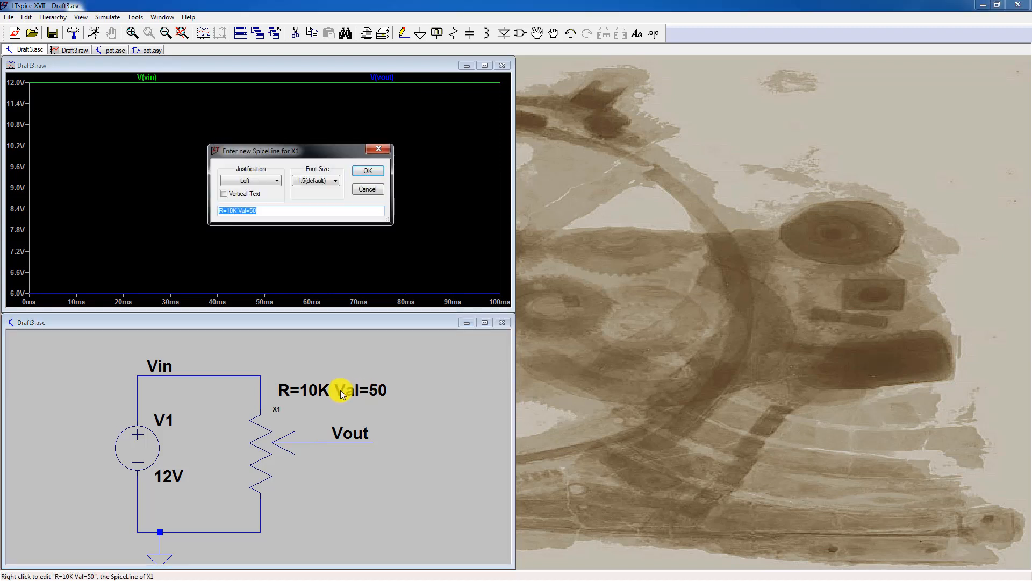
click(264, 212)
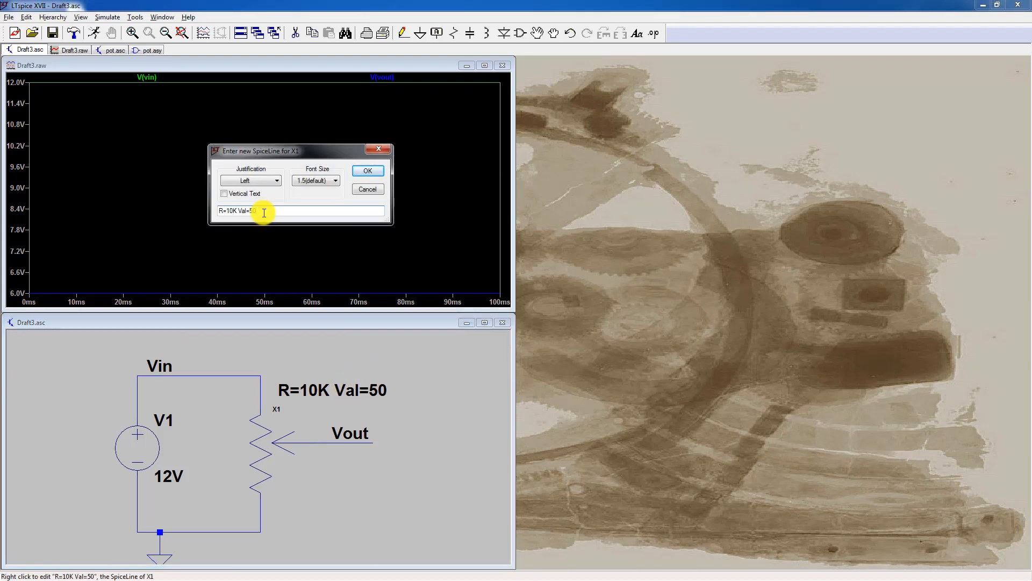
key(BackSpace)
text(10)
click(368, 171)
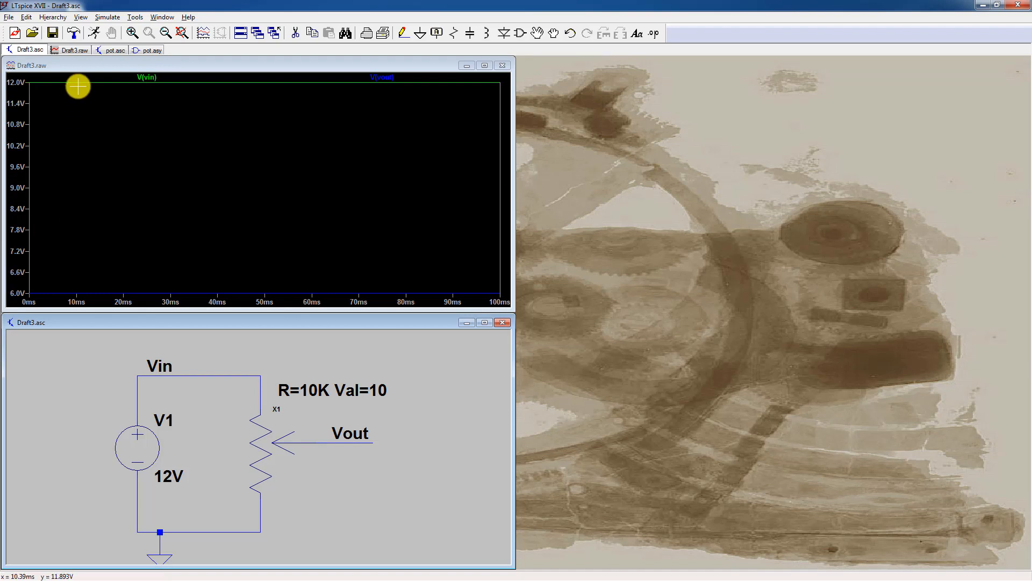
click(95, 33)
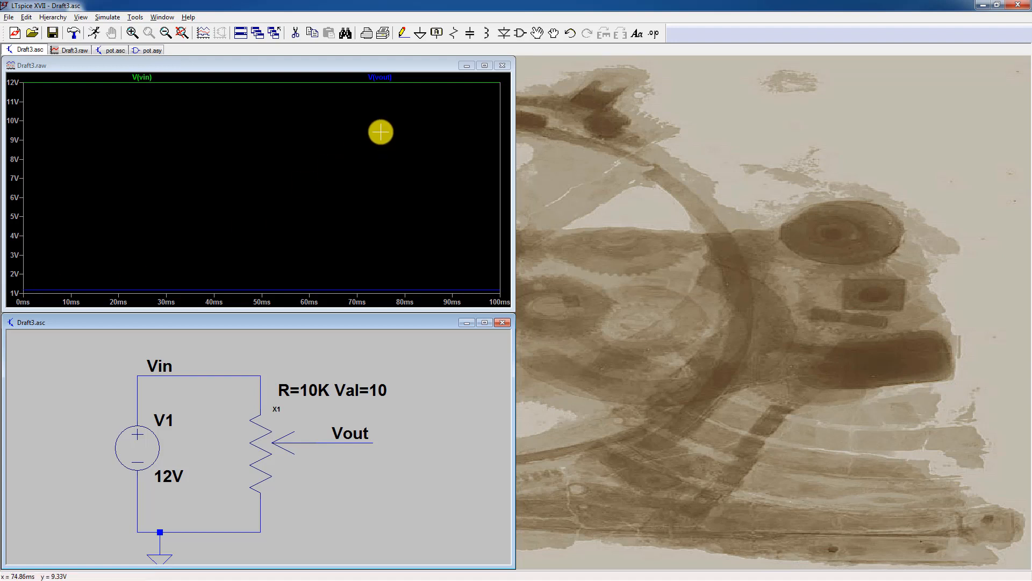
Attach the 1st cursor to the V(vout) trace in the waveform plot.
click(382, 63)
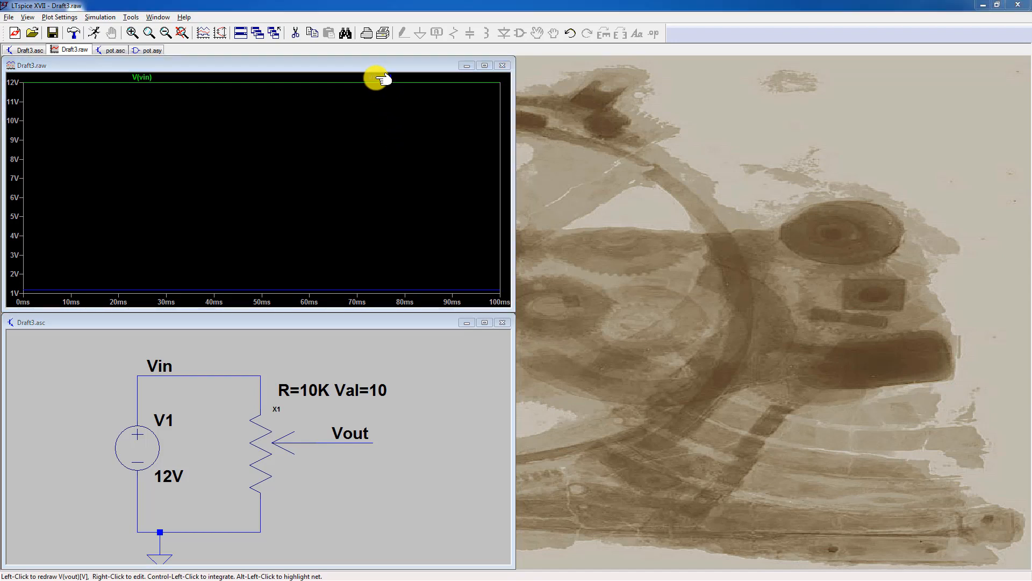
right_click(377, 79)
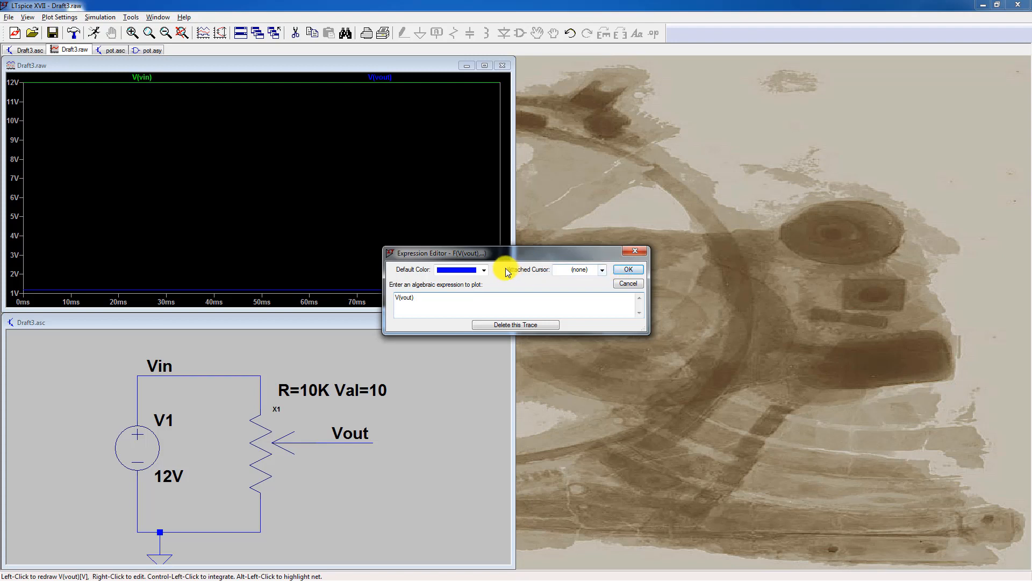
click(603, 273)
click(585, 293)
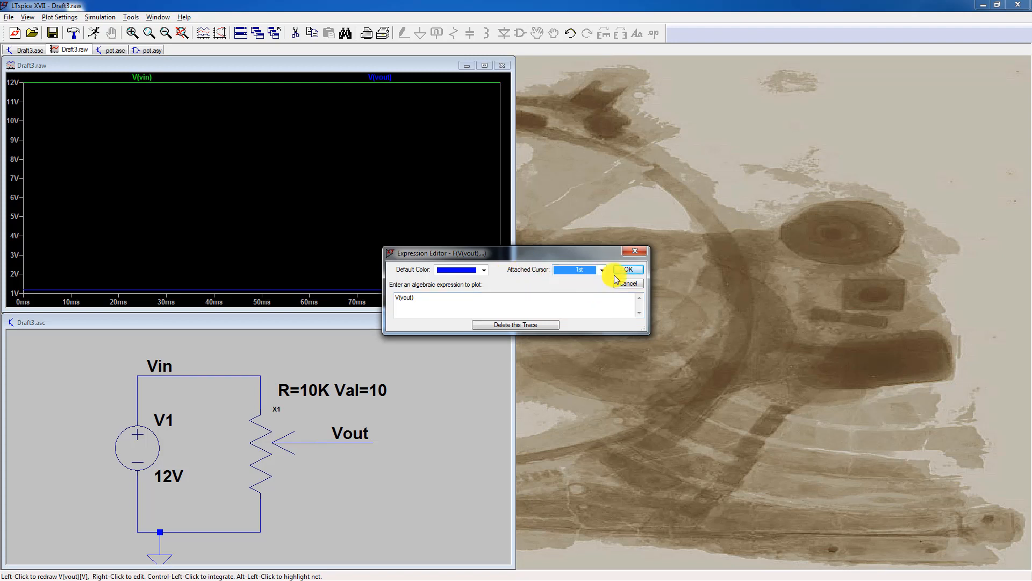
click(628, 269)
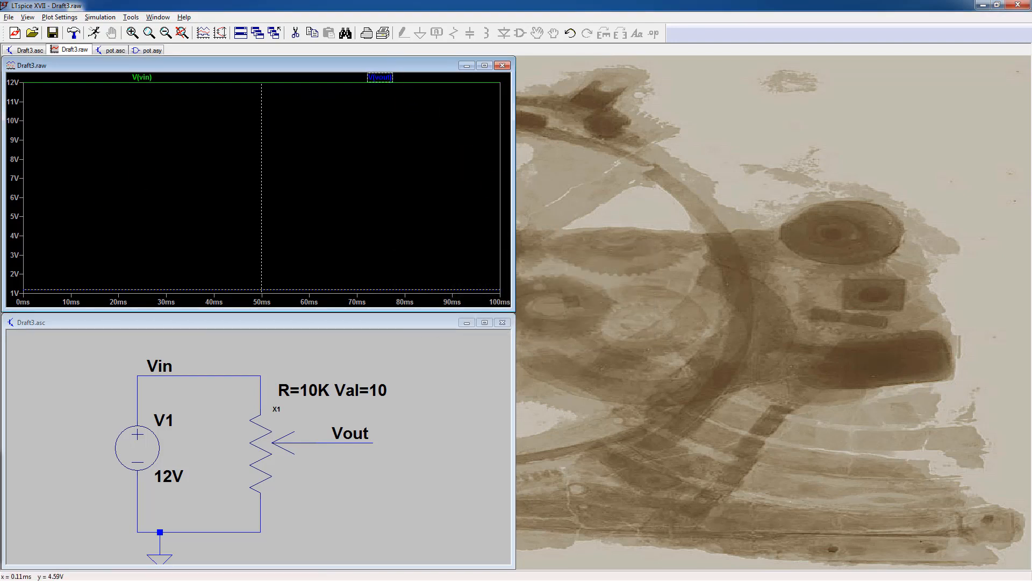
Place the cursor readout over the plot and shift the V(vout) cursor to about 85 ms to read the voltage.
drag(180, 336, 396, 145)
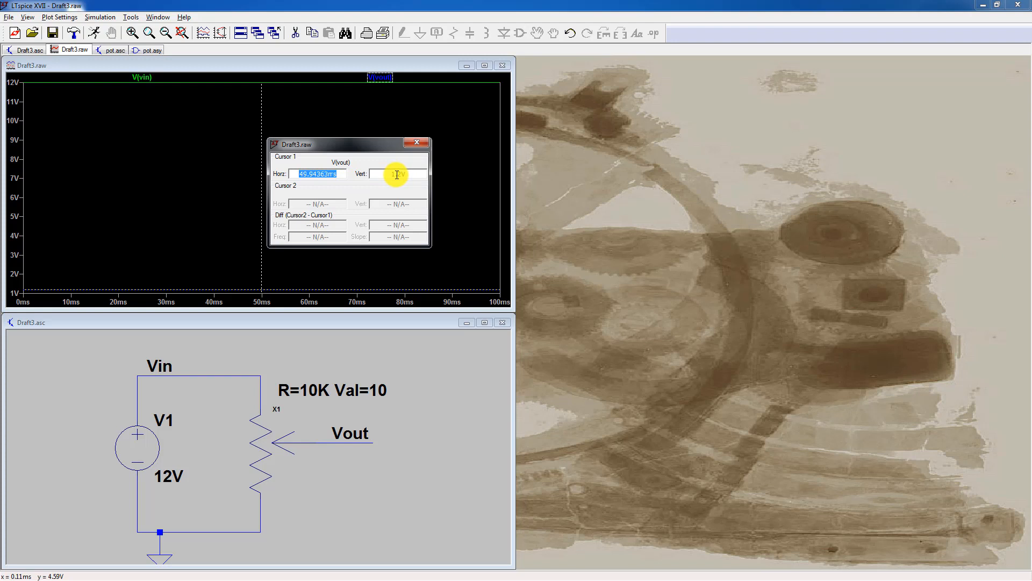
drag(396, 143, 185, 123)
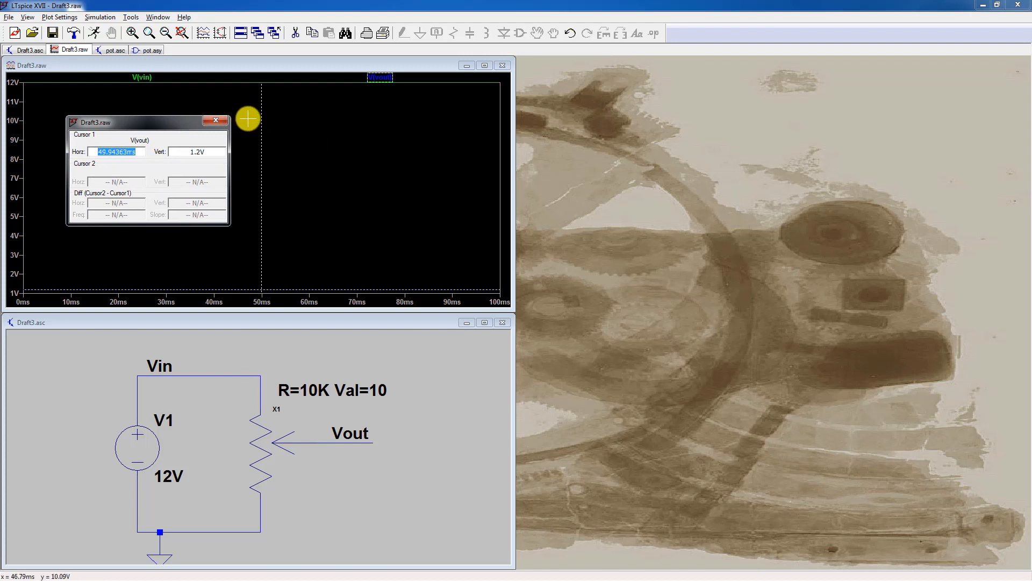
drag(262, 119, 430, 120)
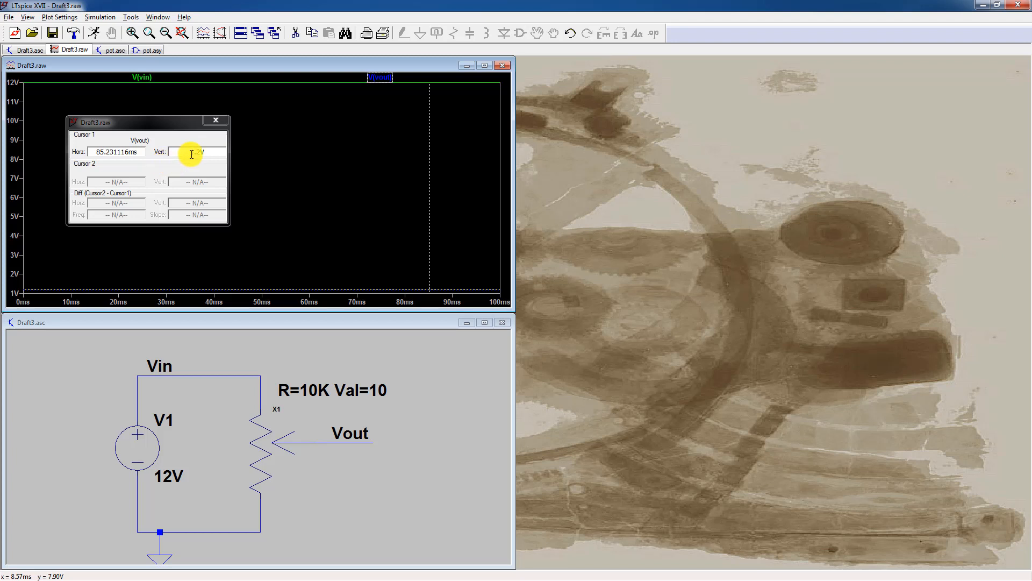
Attach the 2nd cursor to the V(vin) trace and shift it to about 48.6 ms, keeping the cursor readout clear of it.
right_click(141, 78)
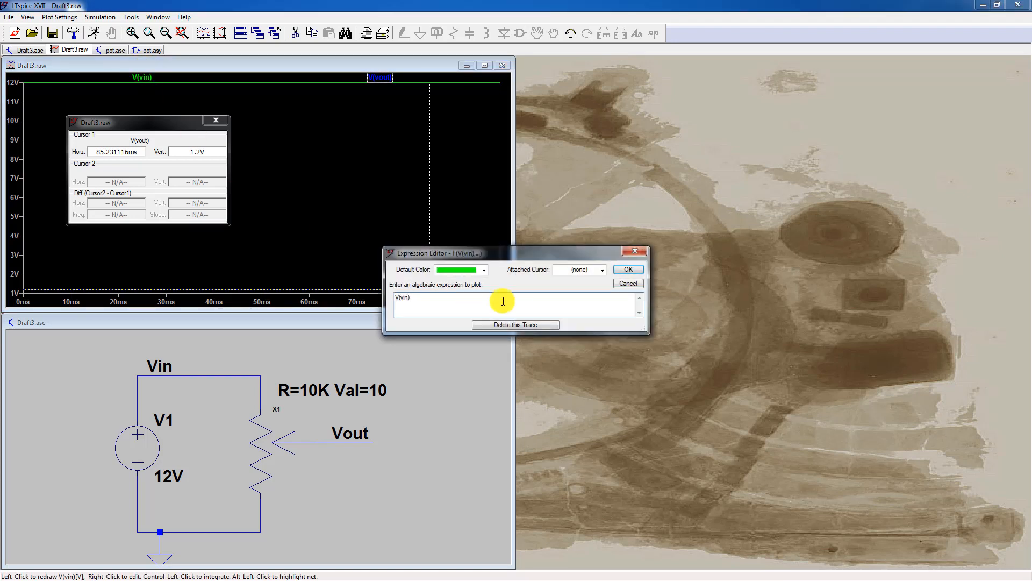
click(596, 271)
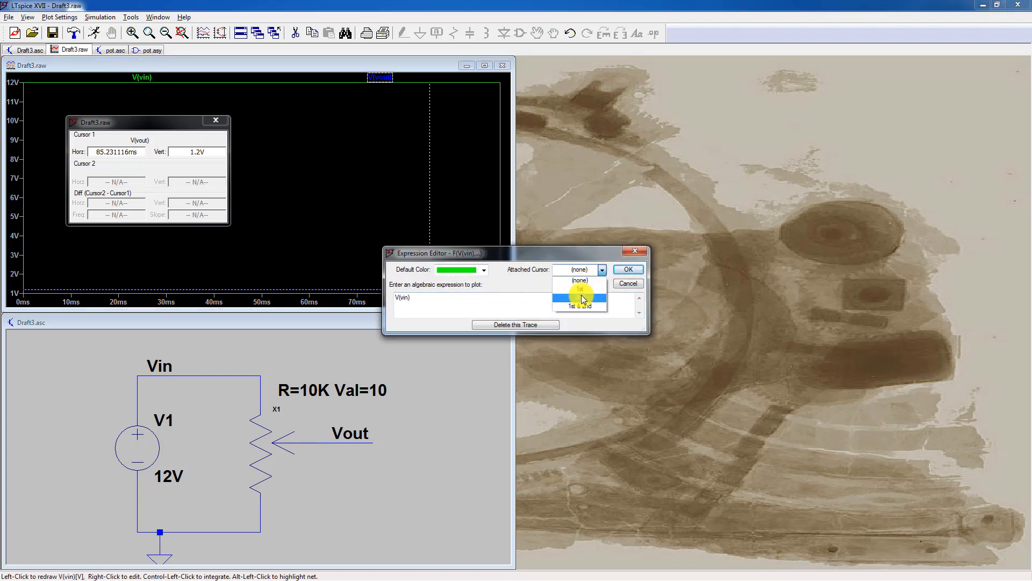
click(583, 299)
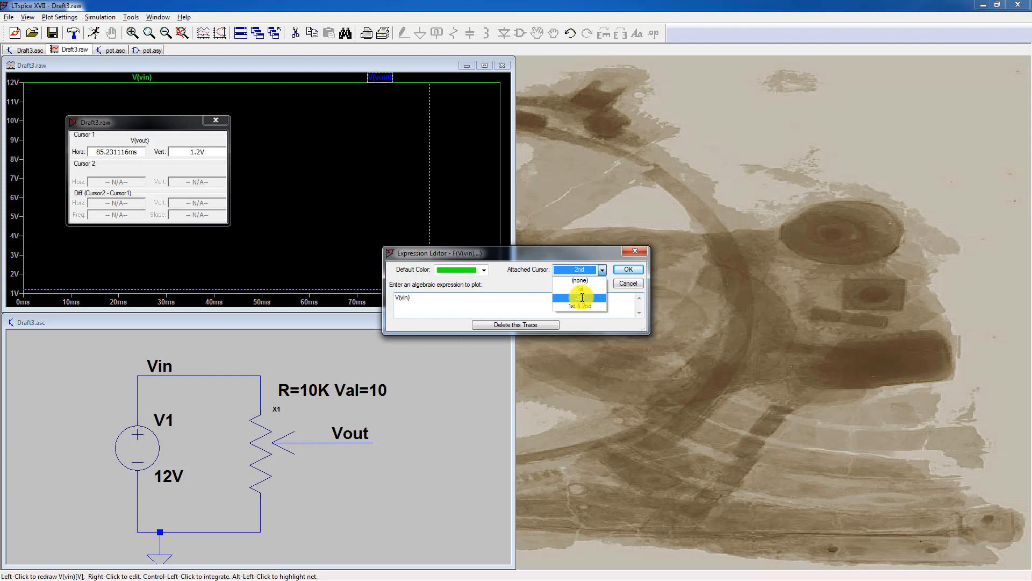
click(628, 269)
drag(168, 122, 156, 119)
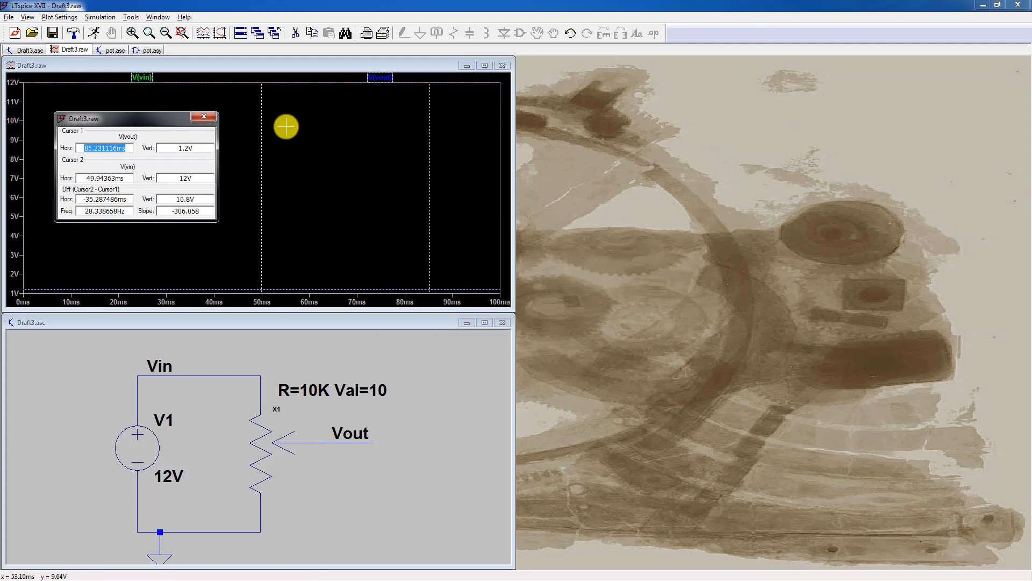
mouse_move(262, 119)
mouse_down()
mouse_move(247, 117)
mouse_move(267, 119)
mouse_move(253, 118)
mouse_move(258, 126)
mouse_up()
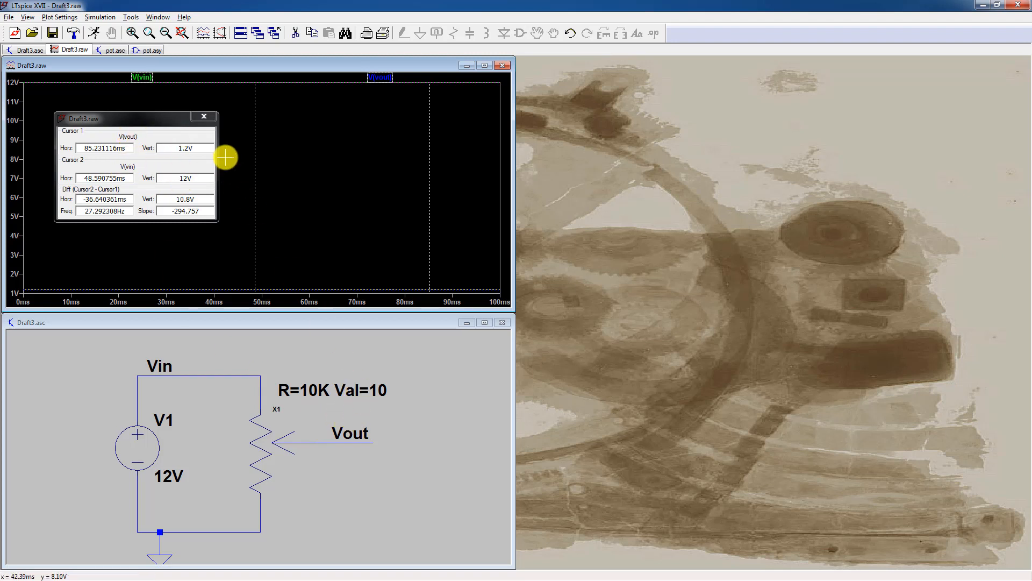
Change potentiometer X1's parameter to Val=99.999 and rerun the simulation.
right_click(380, 390)
click(257, 210)
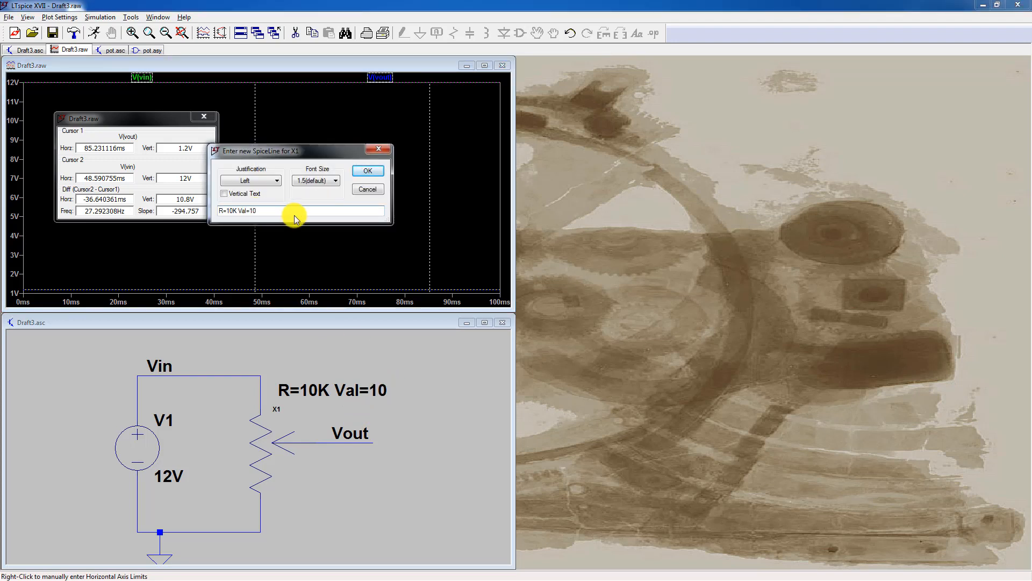
key(BackSpace)
key(BackSpace)
text(99)
drag(302, 154, 347, 136)
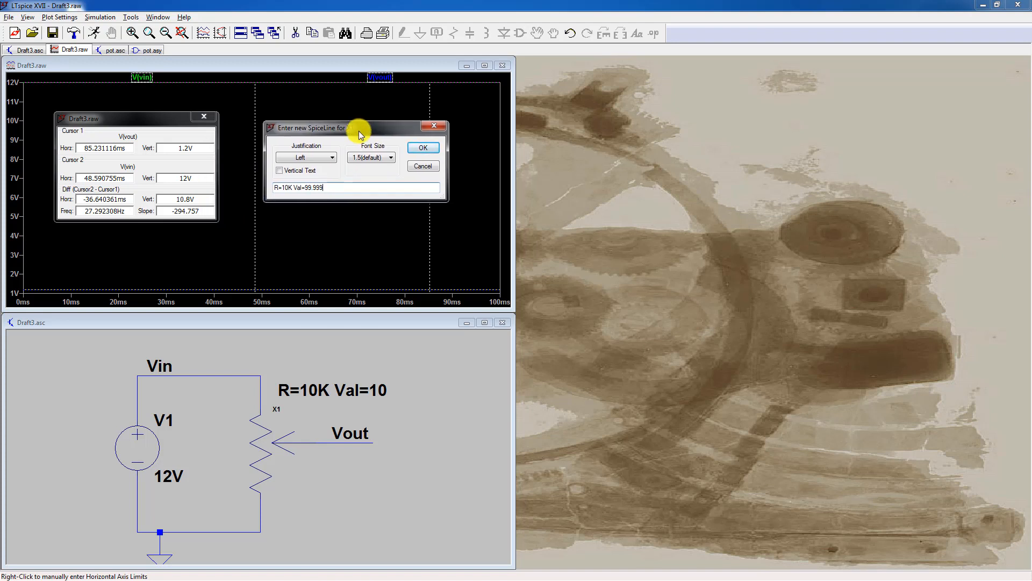
click(417, 151)
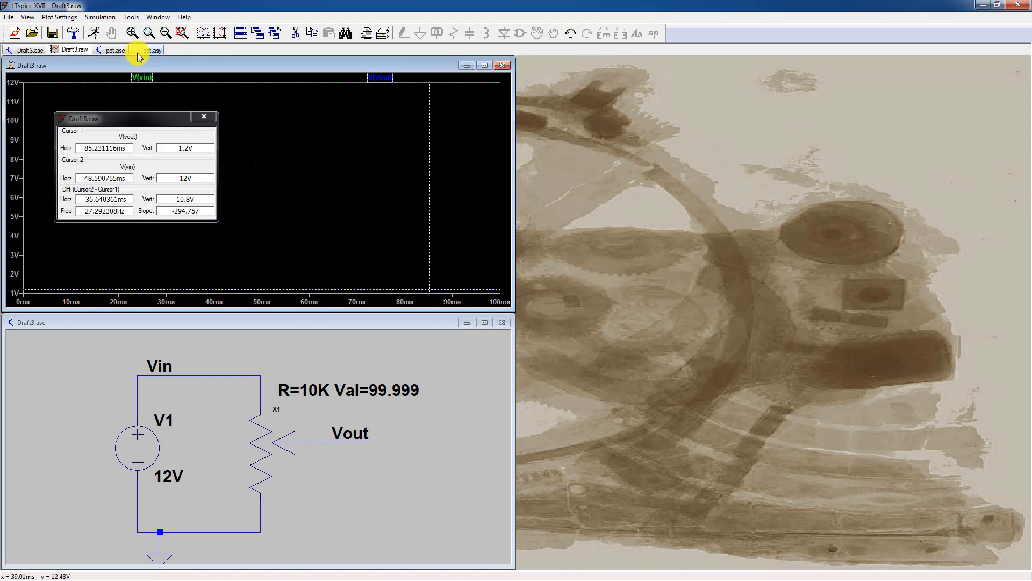
click(94, 33)
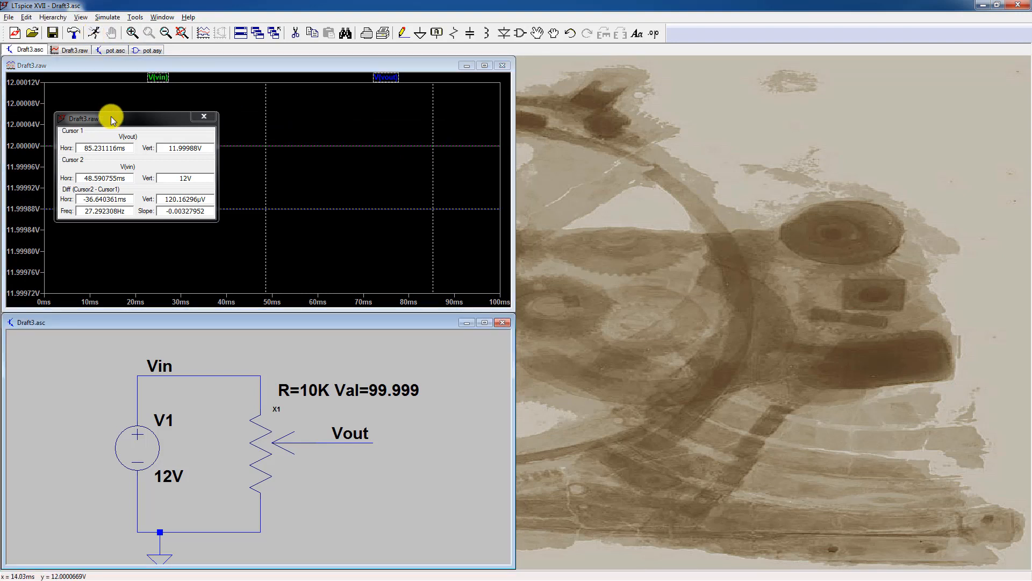
Move the cursor readout off the plot and set the plot's vertical axis limits to 14 at the top and 0 at the bottom.
drag(116, 119, 608, 186)
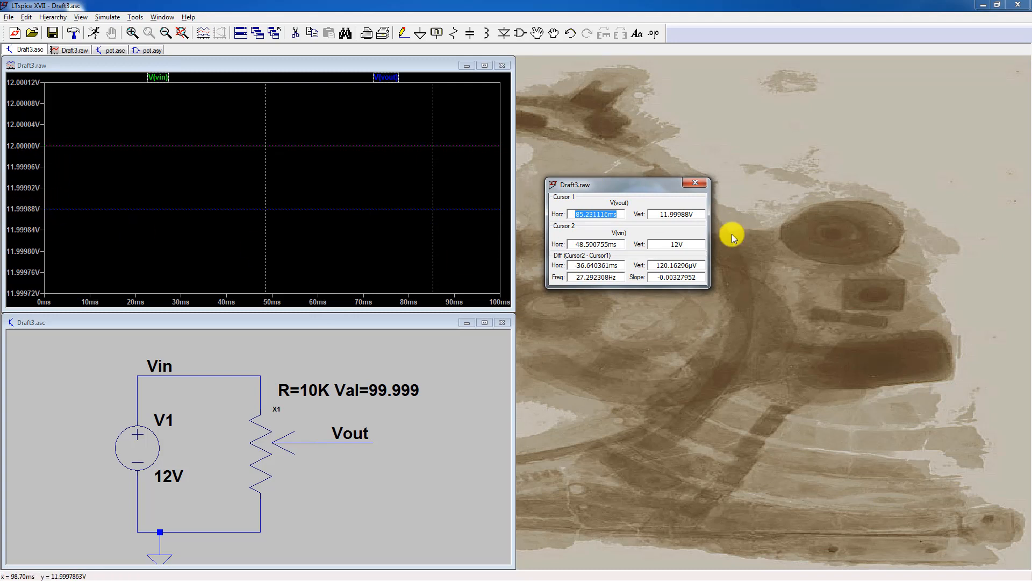
drag(656, 190, 653, 162)
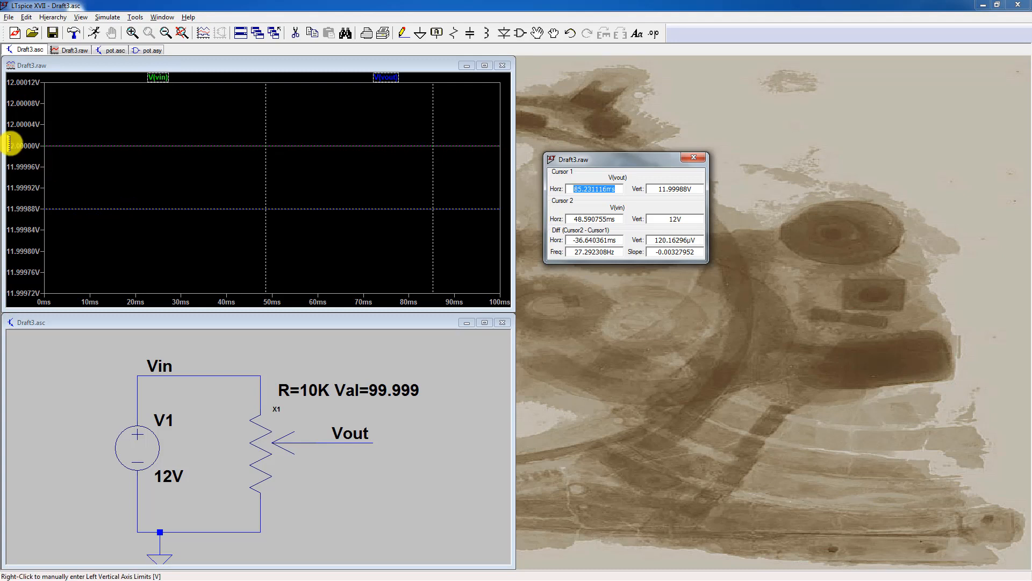
right_click(22, 122)
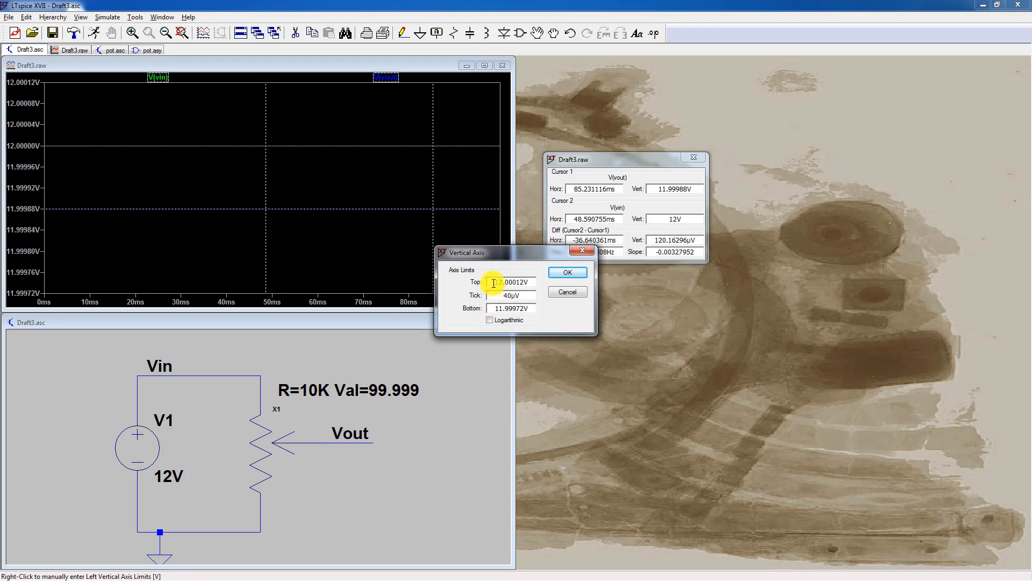
drag(493, 284, 558, 283)
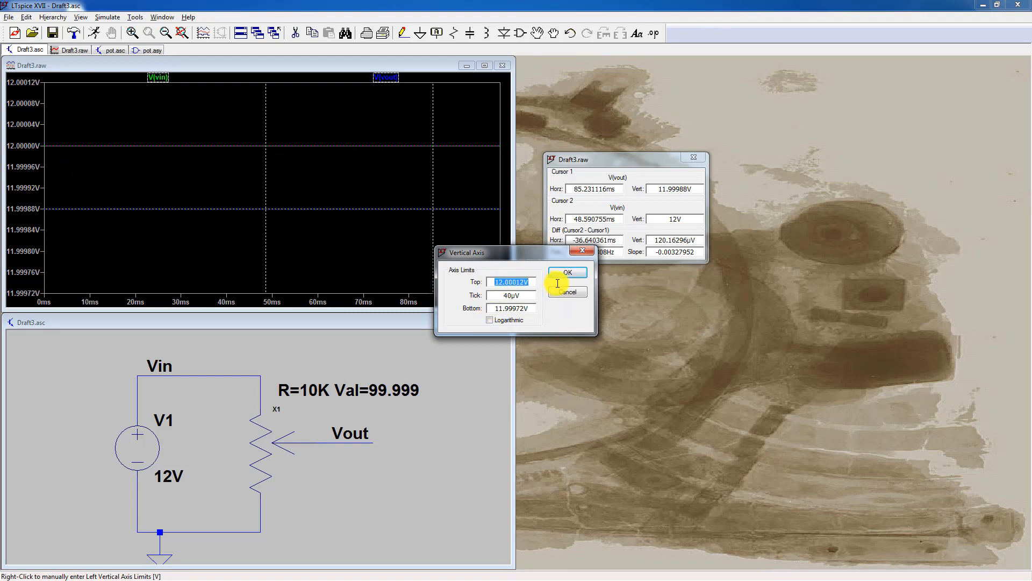
text(14)
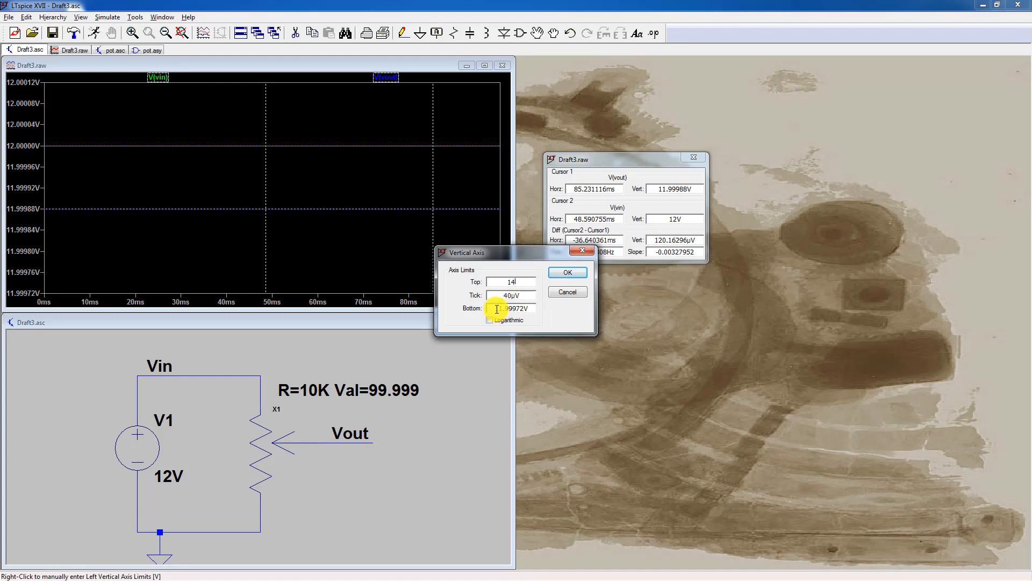
drag(497, 309, 545, 307)
text(0)
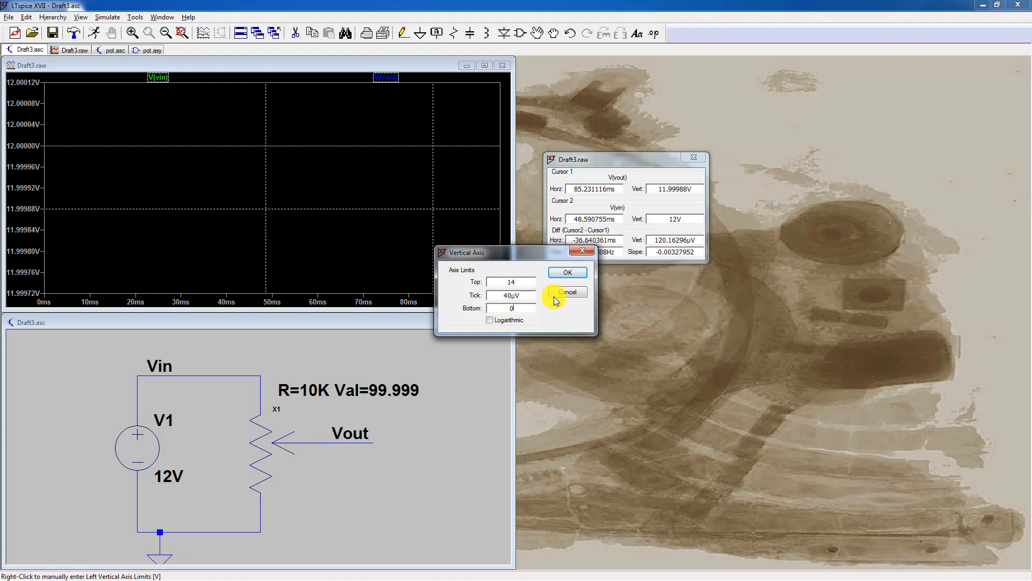
click(560, 276)
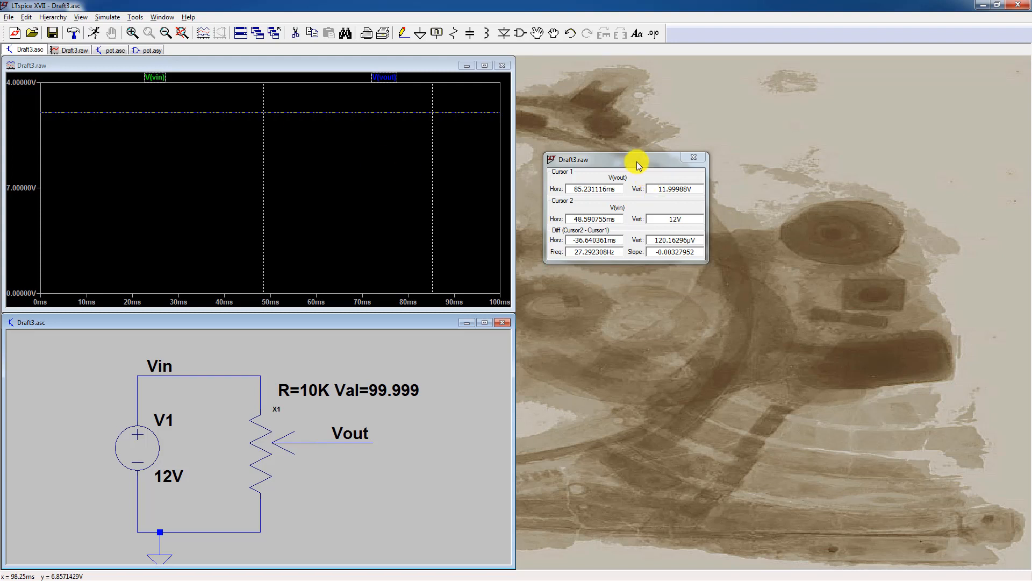
Place the cursor readout back over the plot and restore the minimized pot.asc and pot.asy windows alongside the Draft3 test circuit.
drag(637, 163, 407, 139)
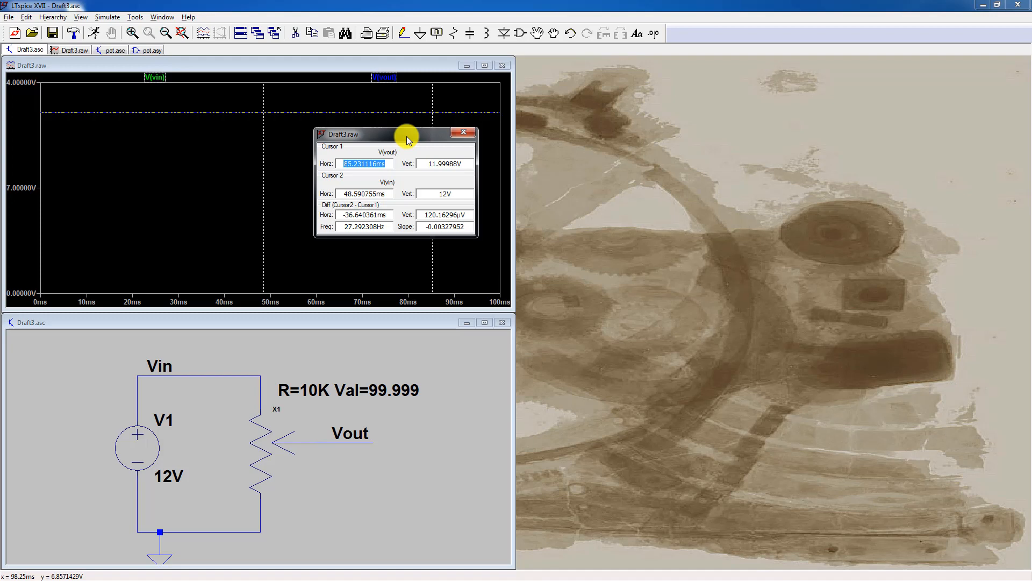
drag(356, 322, 667, 231)
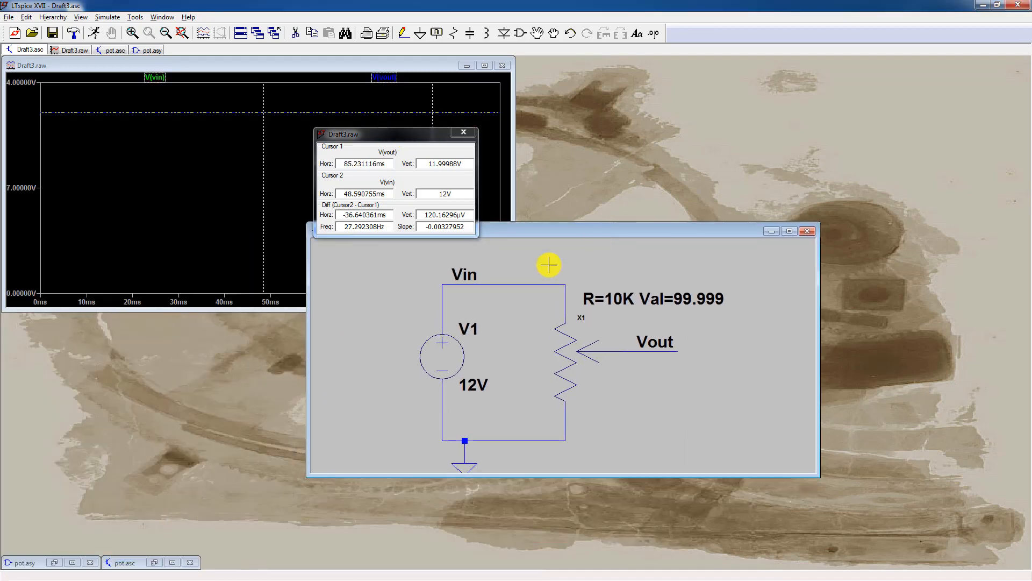
double_click(137, 568)
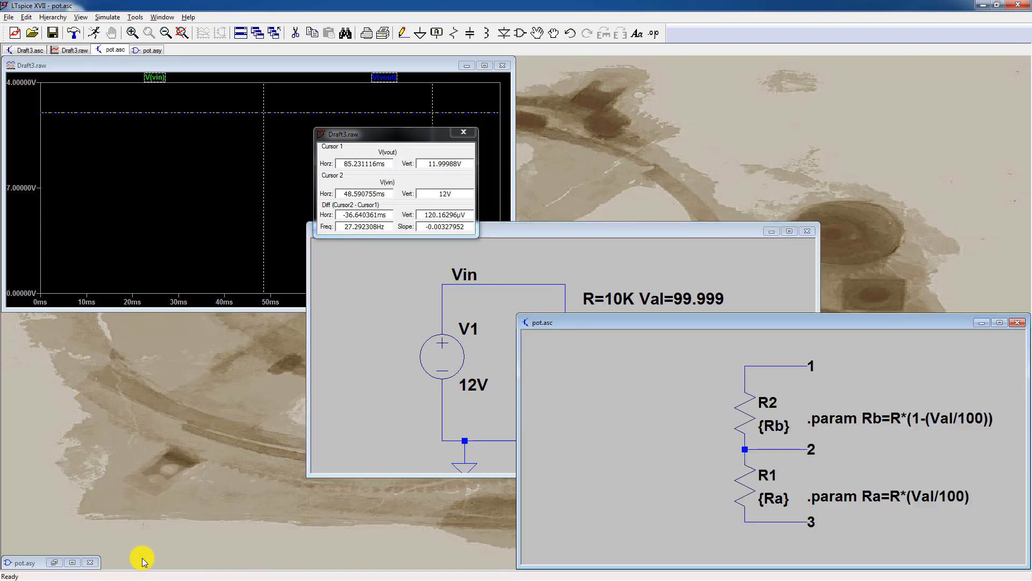
drag(626, 317, 453, 199)
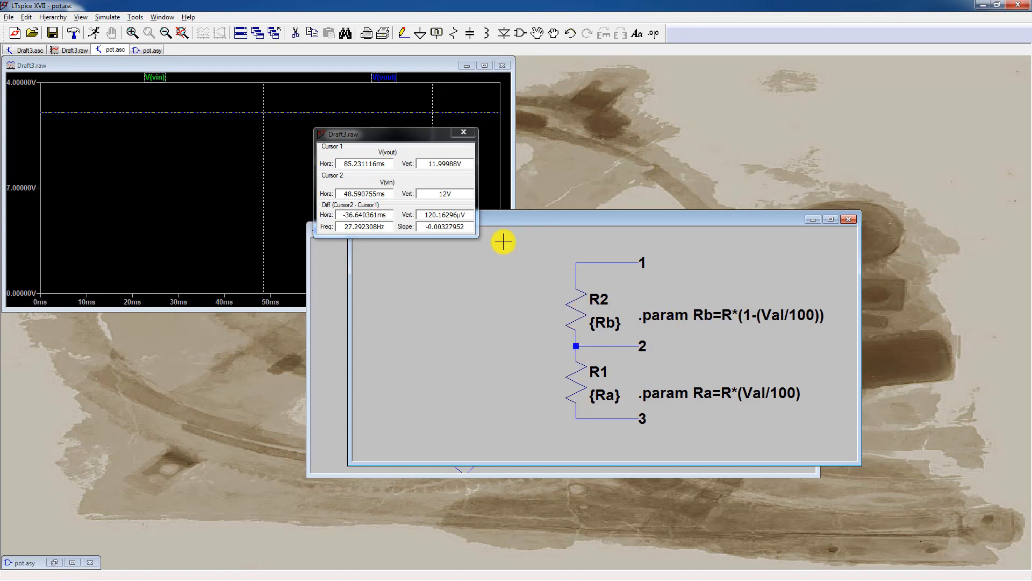
click(71, 561)
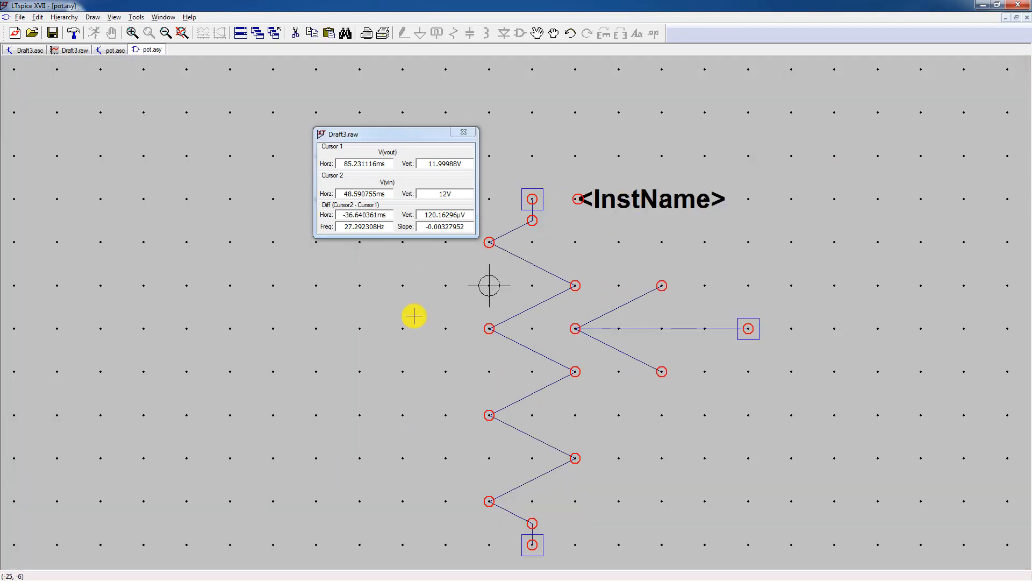
click(1017, 19)
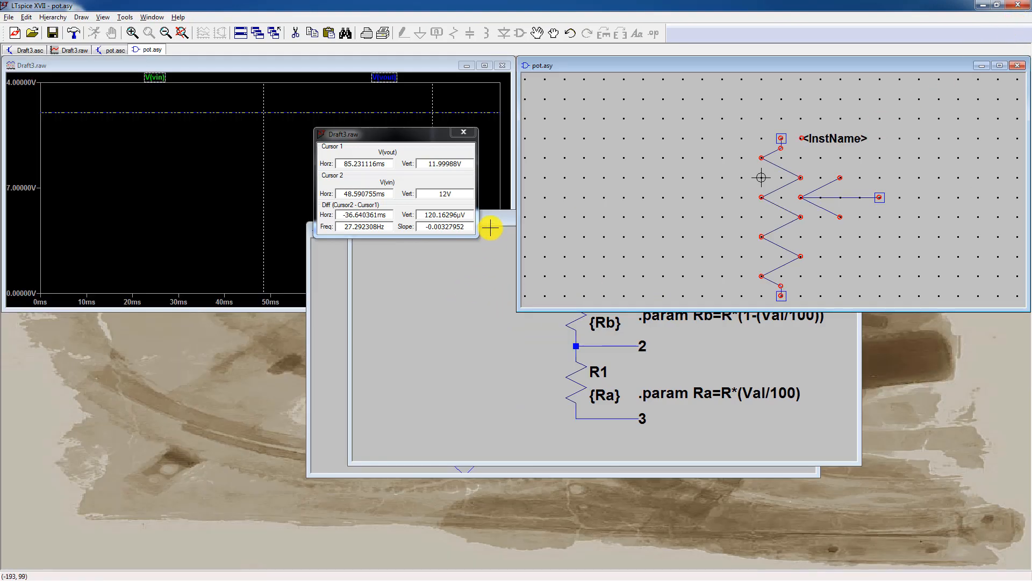
Arrange the Draft3.asc window in front of pot.asc, overlapping the plot's lower part, with the test circuit and parameter formulas both in view.
click(322, 274)
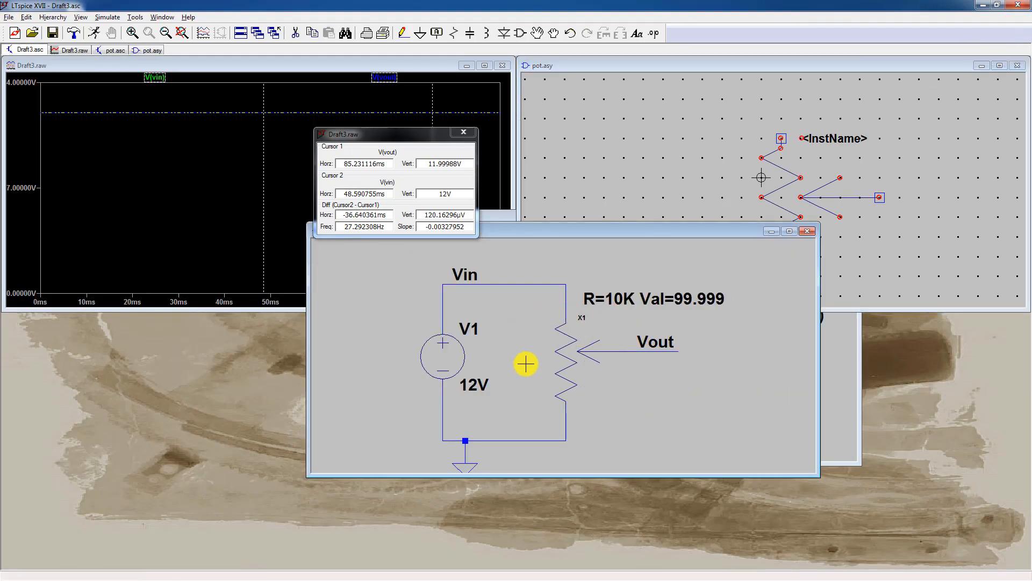
drag(606, 230, 300, 215)
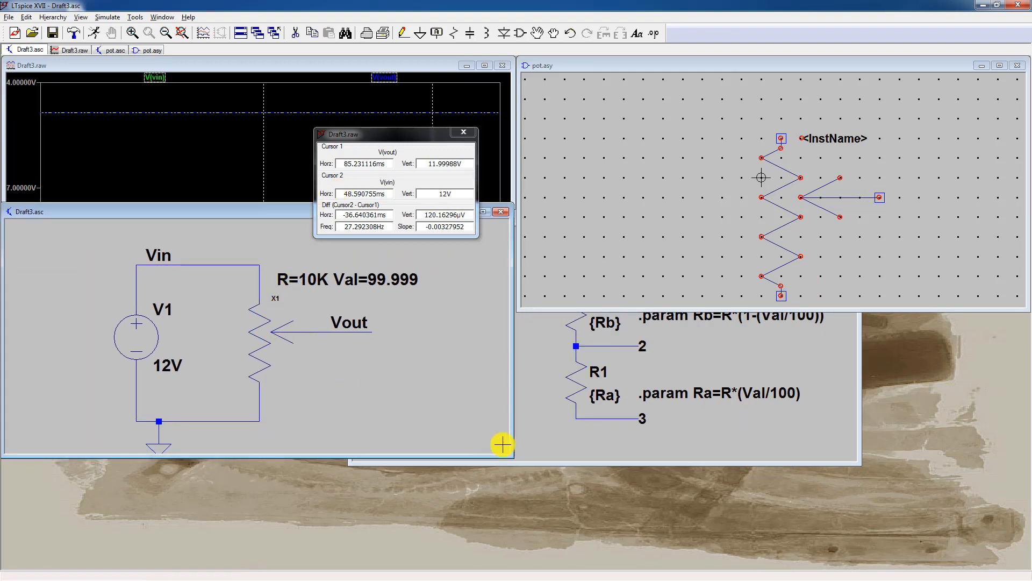
click(719, 415)
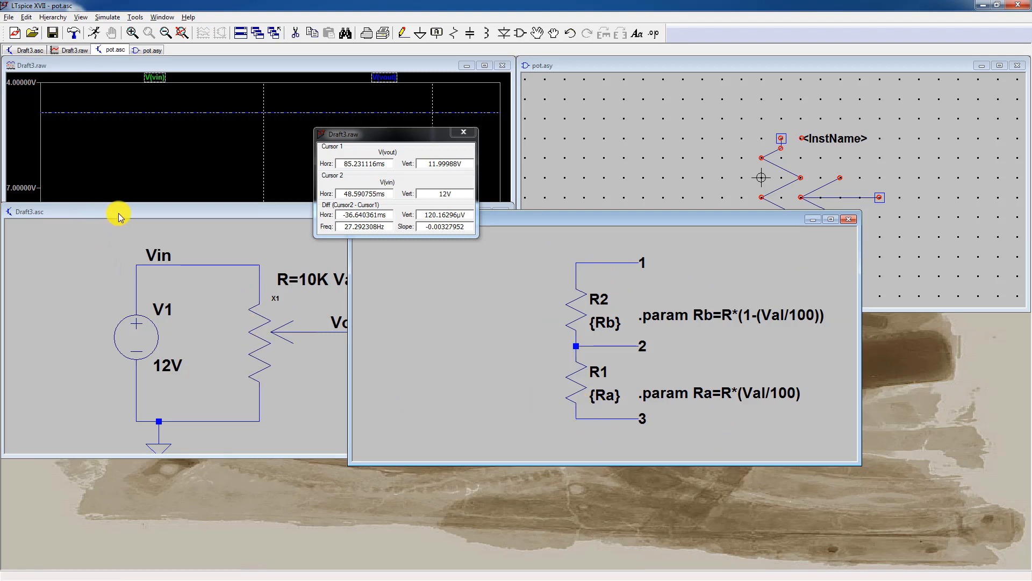
drag(120, 212, 143, 242)
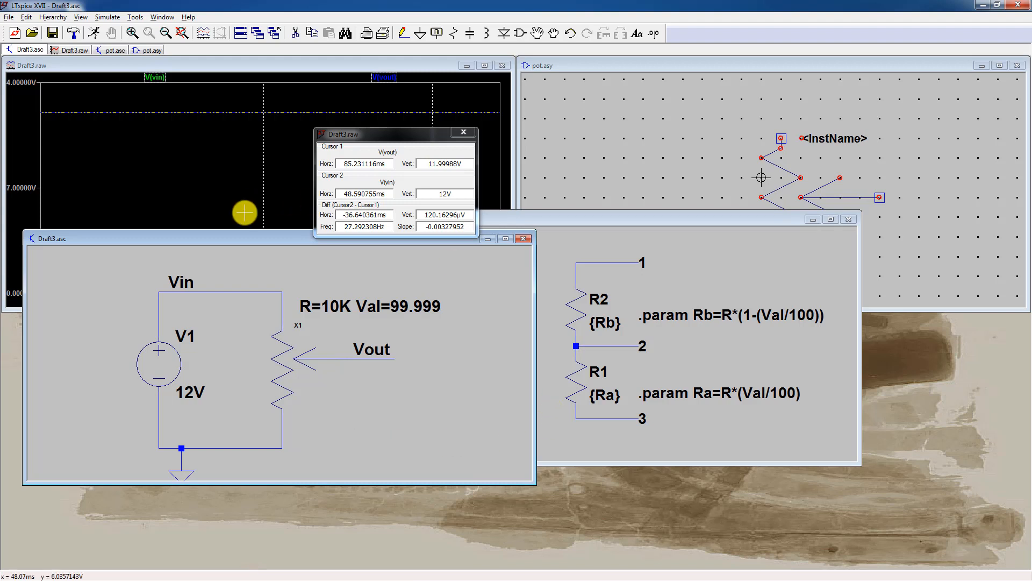
drag(273, 232, 301, 257)
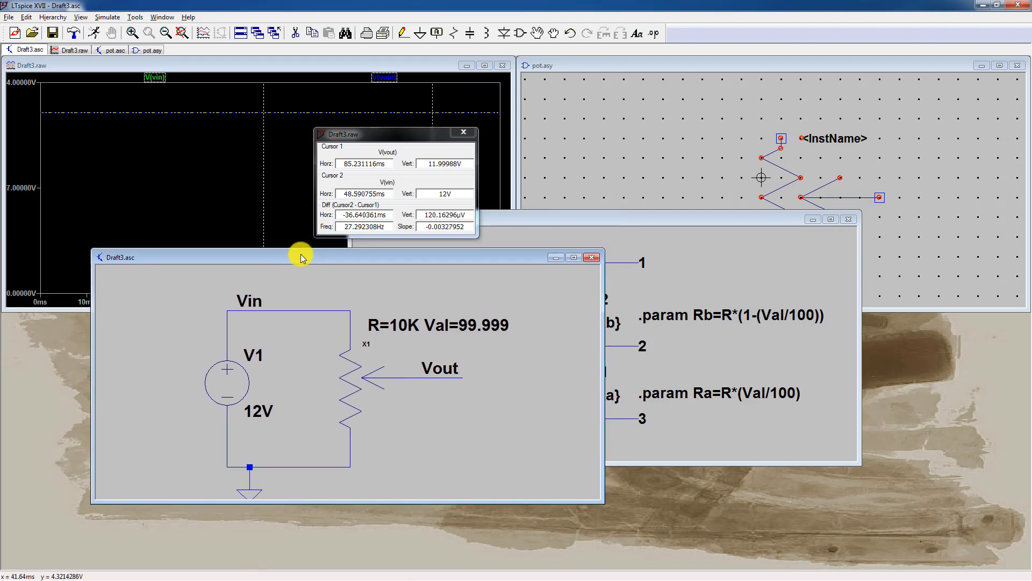